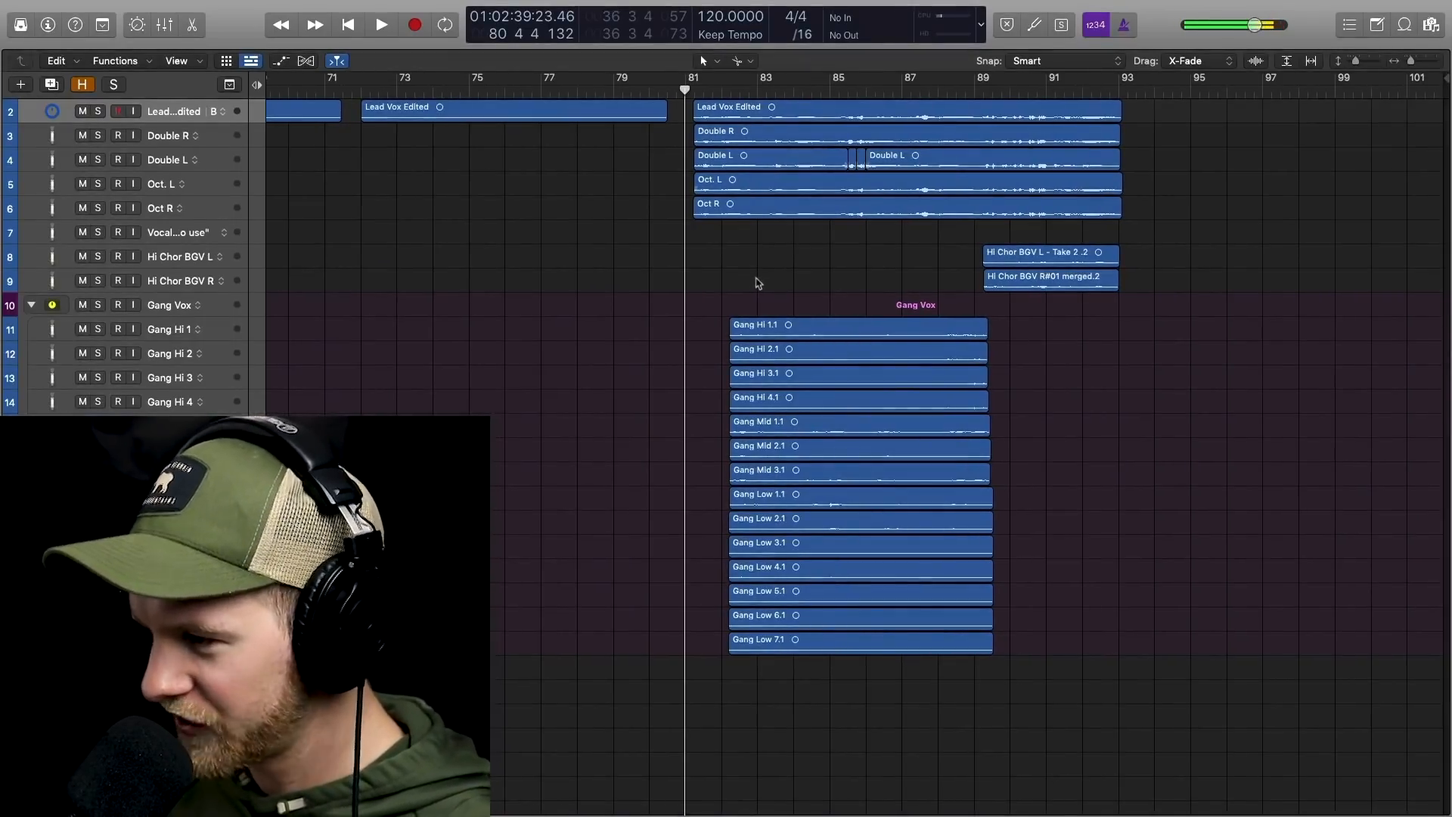
# Play the vocal passage from bar 81, then solo the selected vocal tracks and play it again
pyautogui.moveTo(681, 103)
pyautogui.mouseDown()
pyautogui.moveTo(864, 344)
pyautogui.moveTo(1216, 658)
pyautogui.mouseUp()
pyautogui.click(1099, 531)
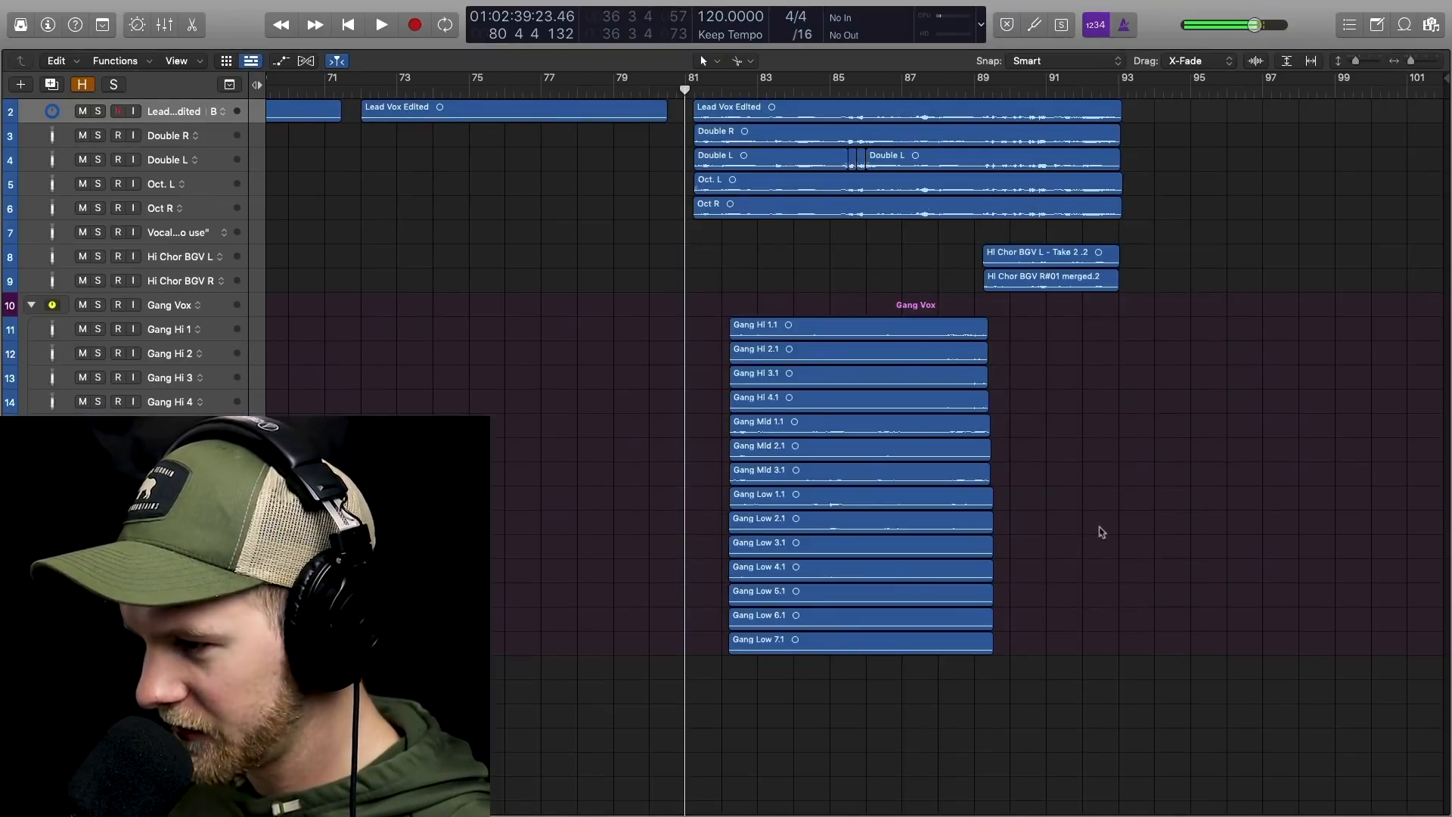
pyautogui.press('space')
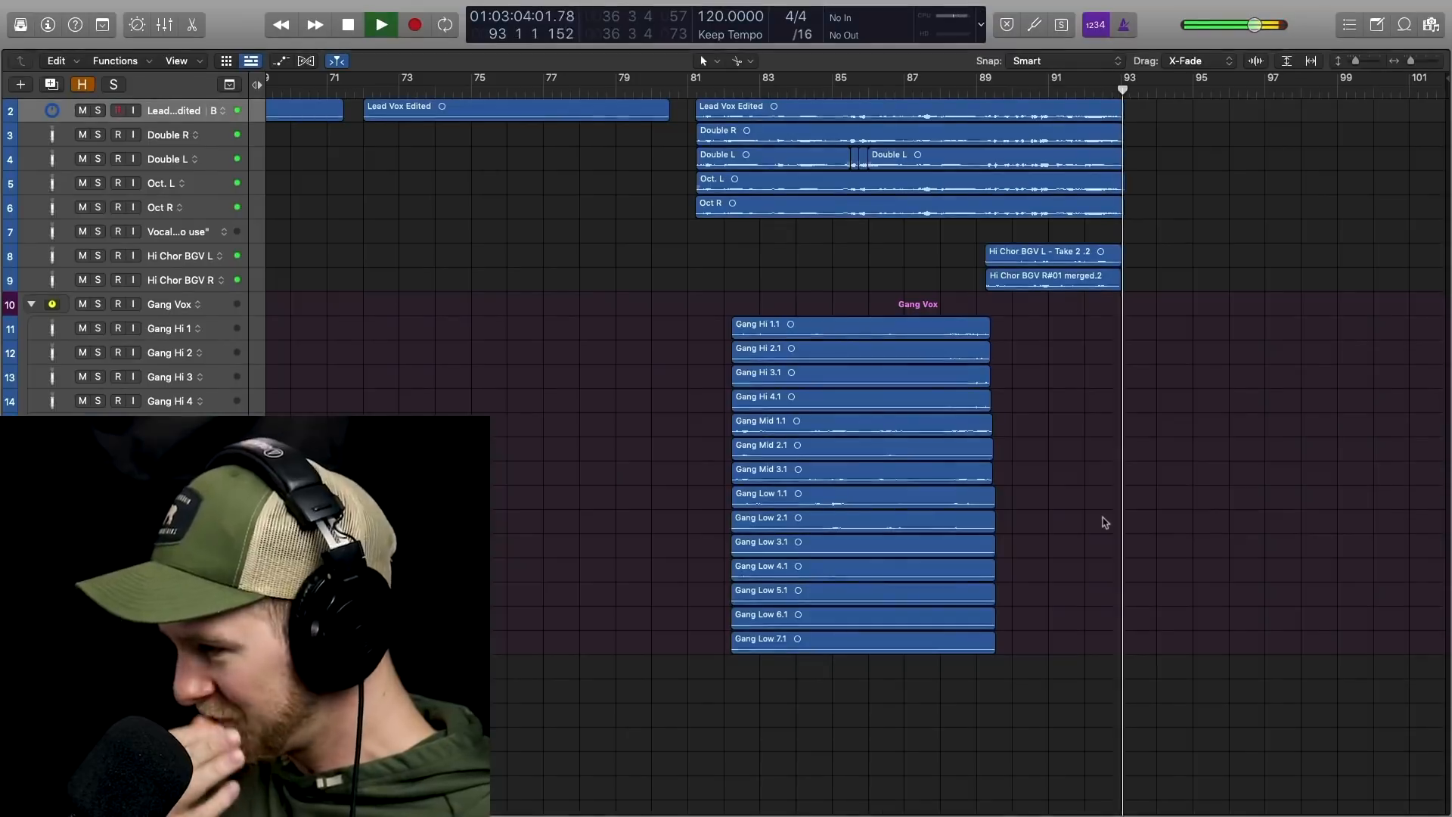
pyautogui.press('space')
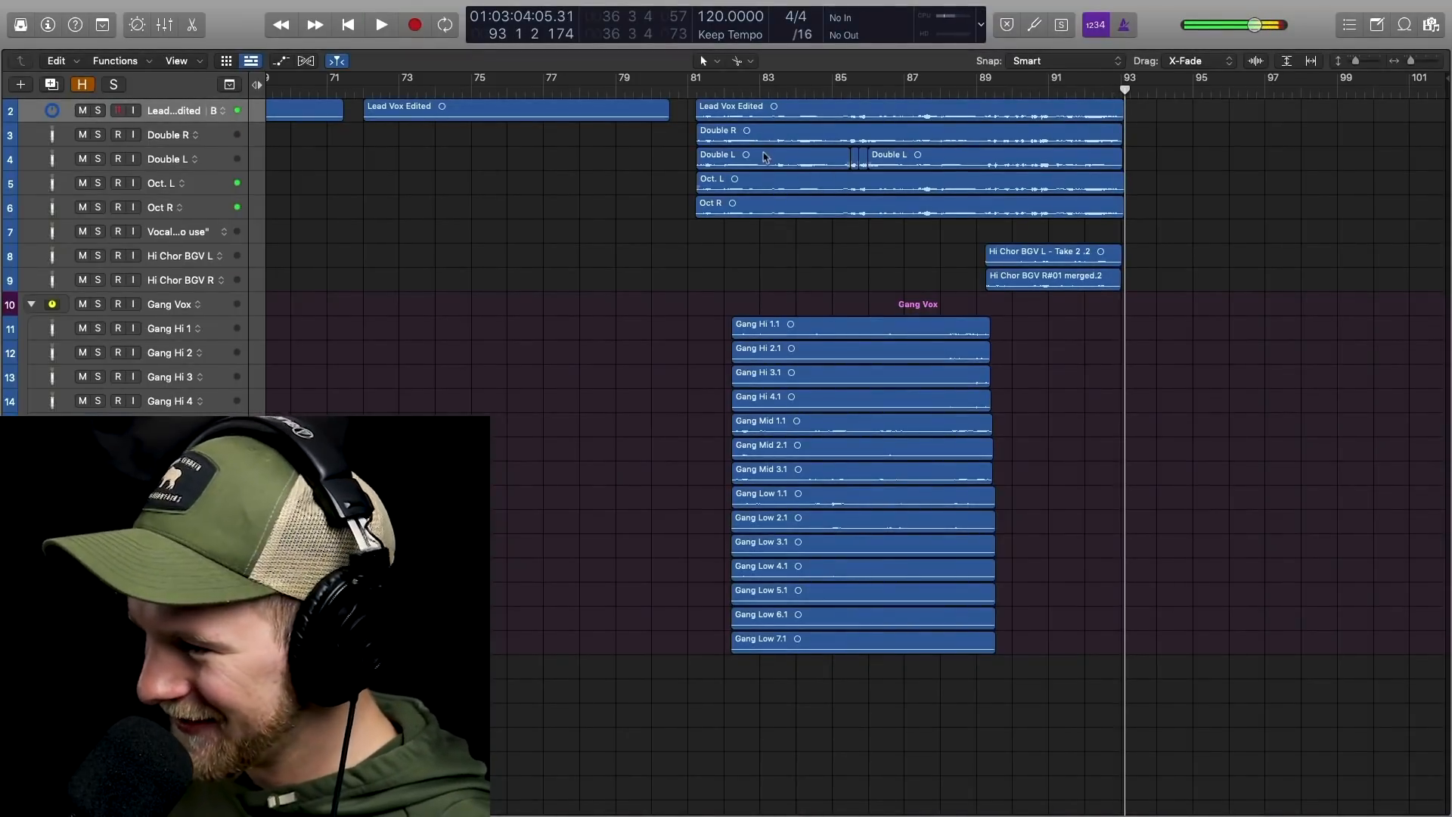
pyautogui.click(688, 101)
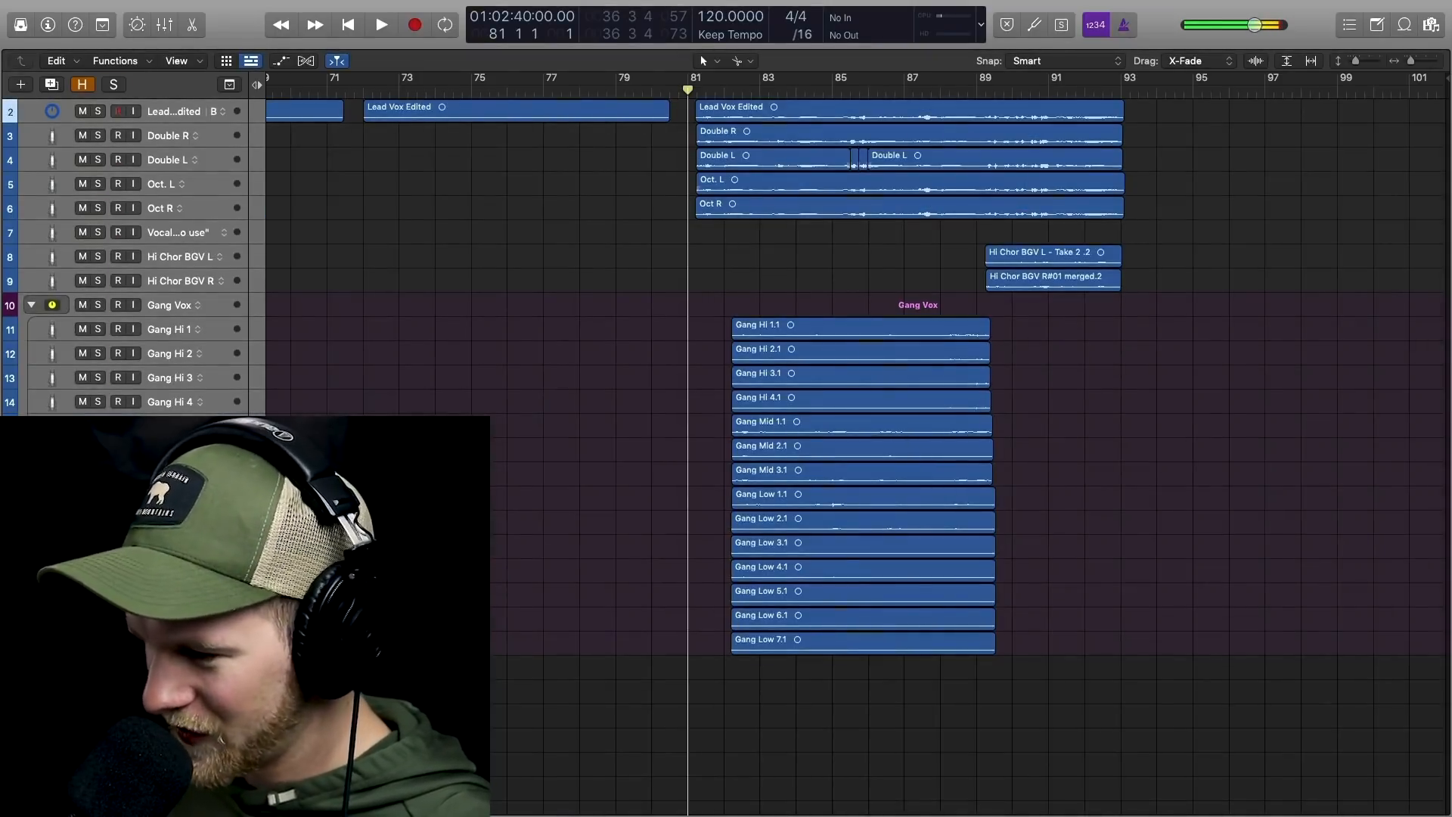
pyautogui.hotkey('ctrl', 's')
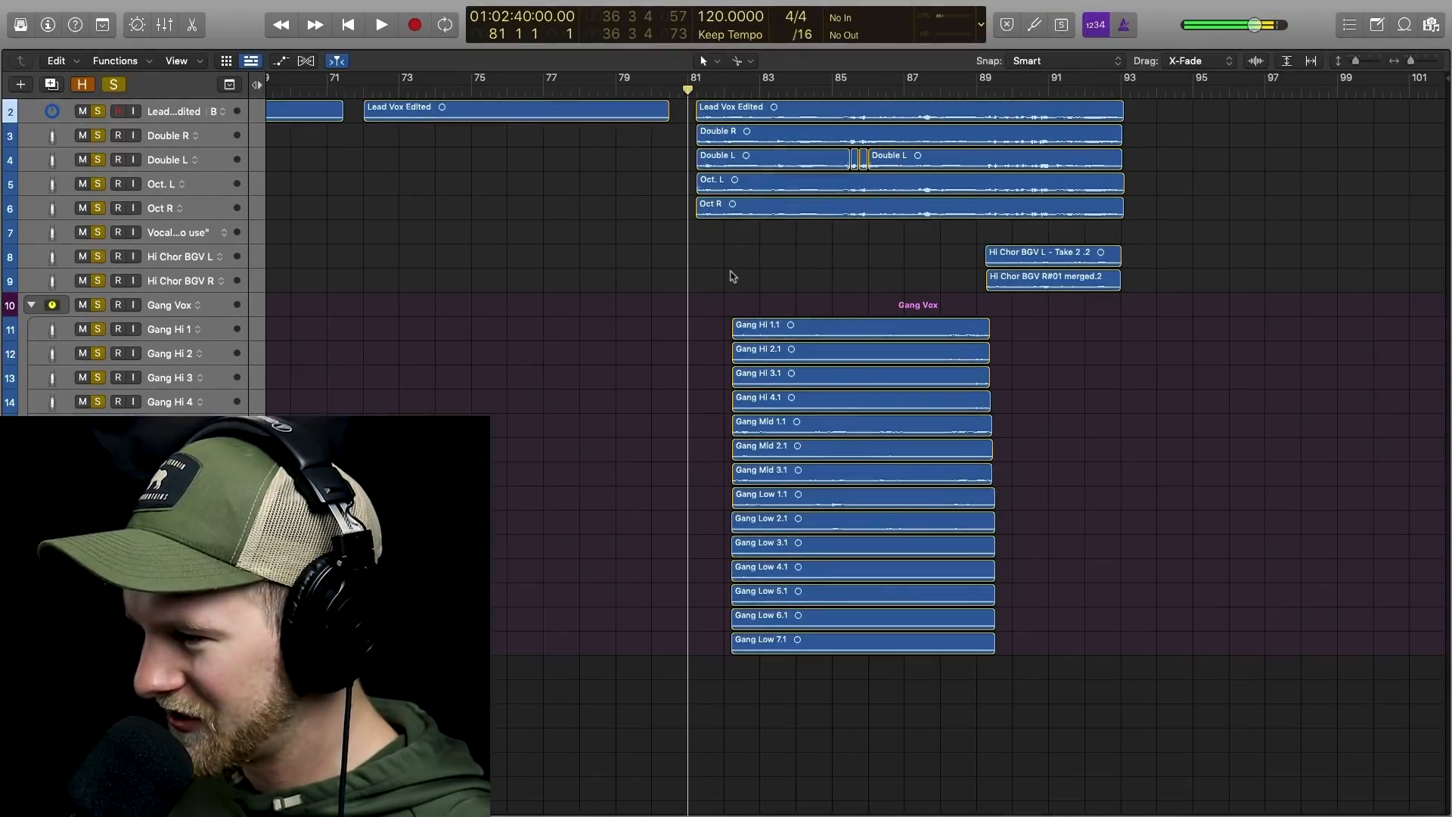
pyautogui.press('space')
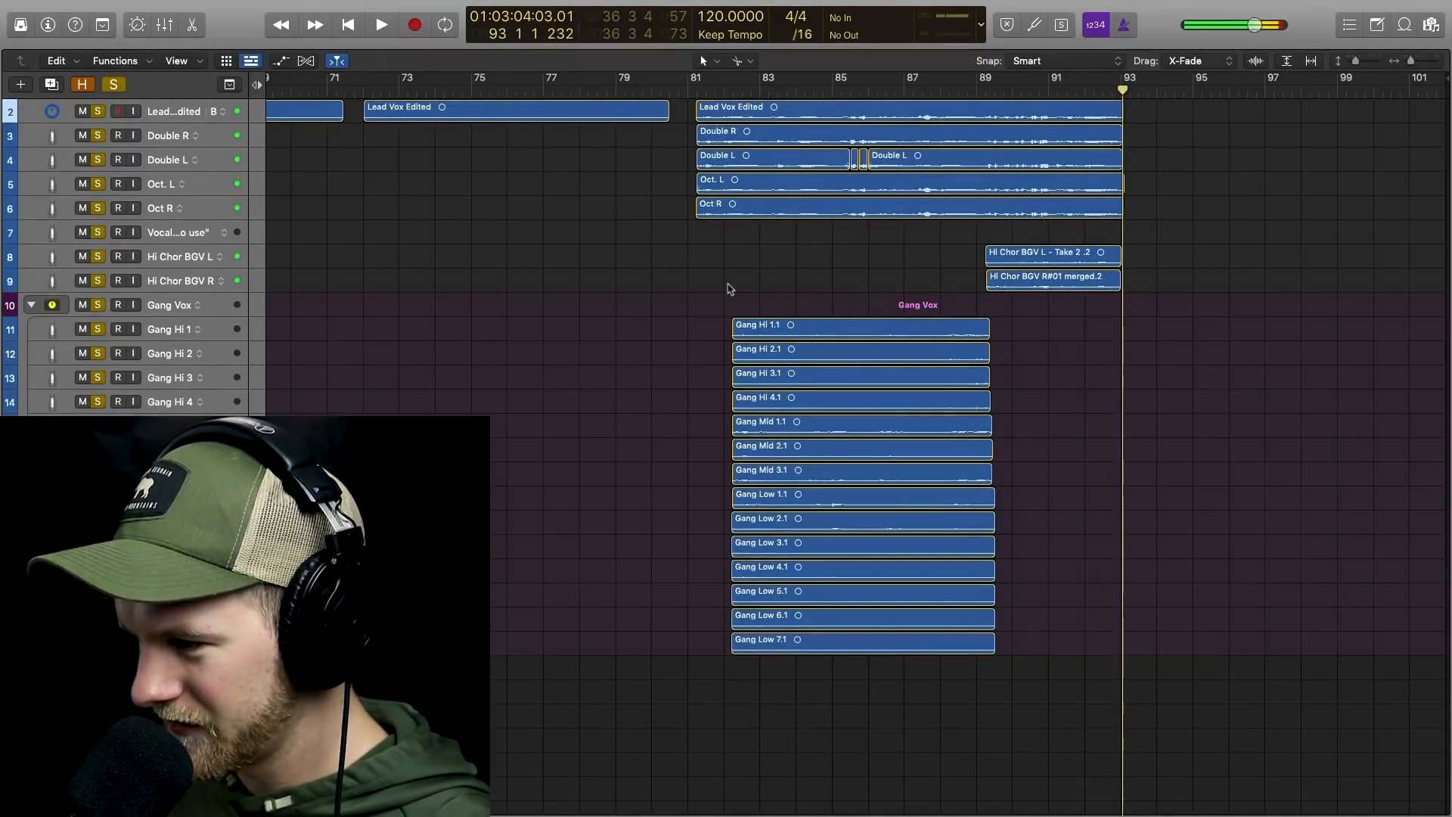
pyautogui.click(673, 93)
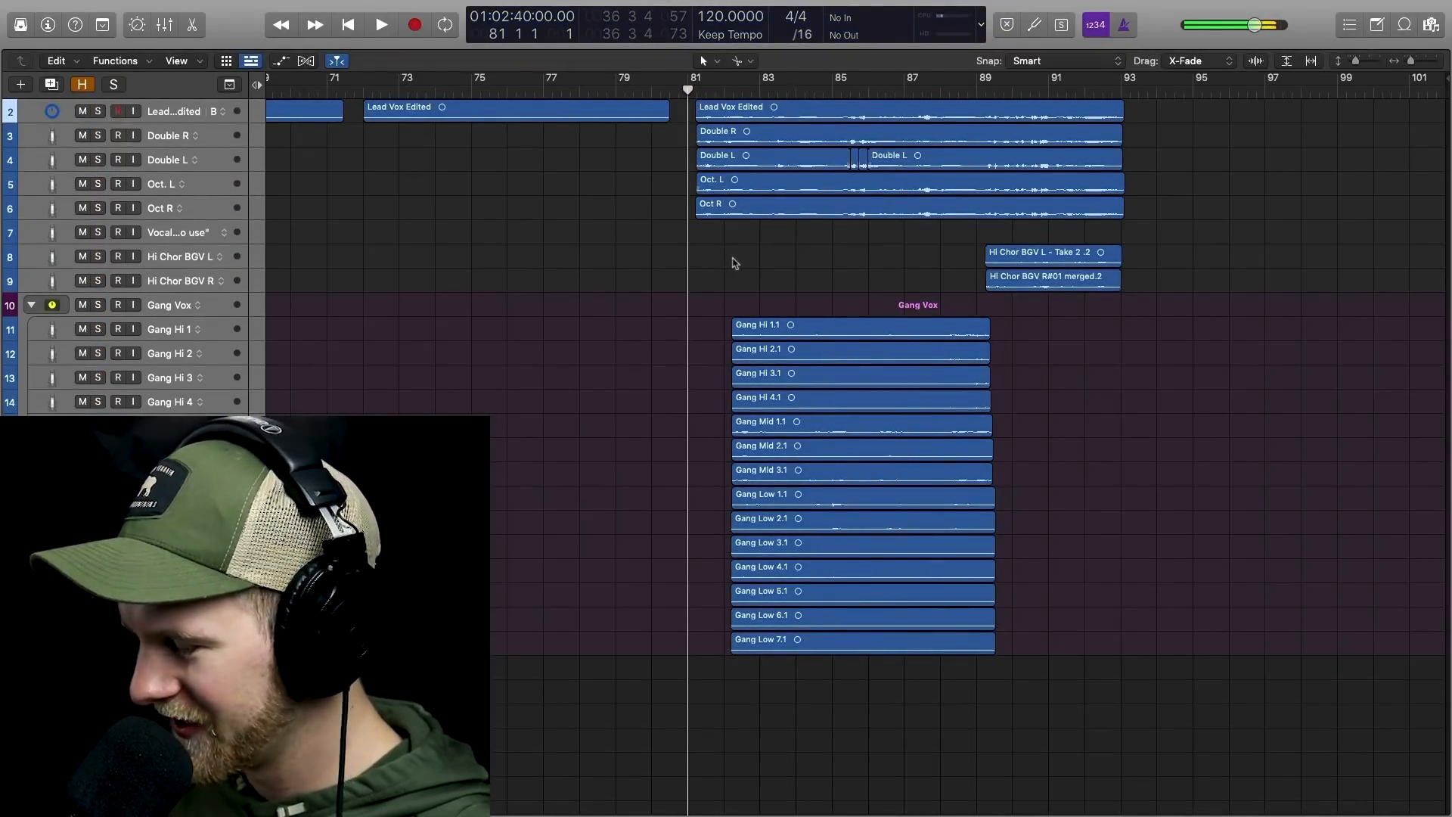
pyautogui.hscroll(1, 733, 264)
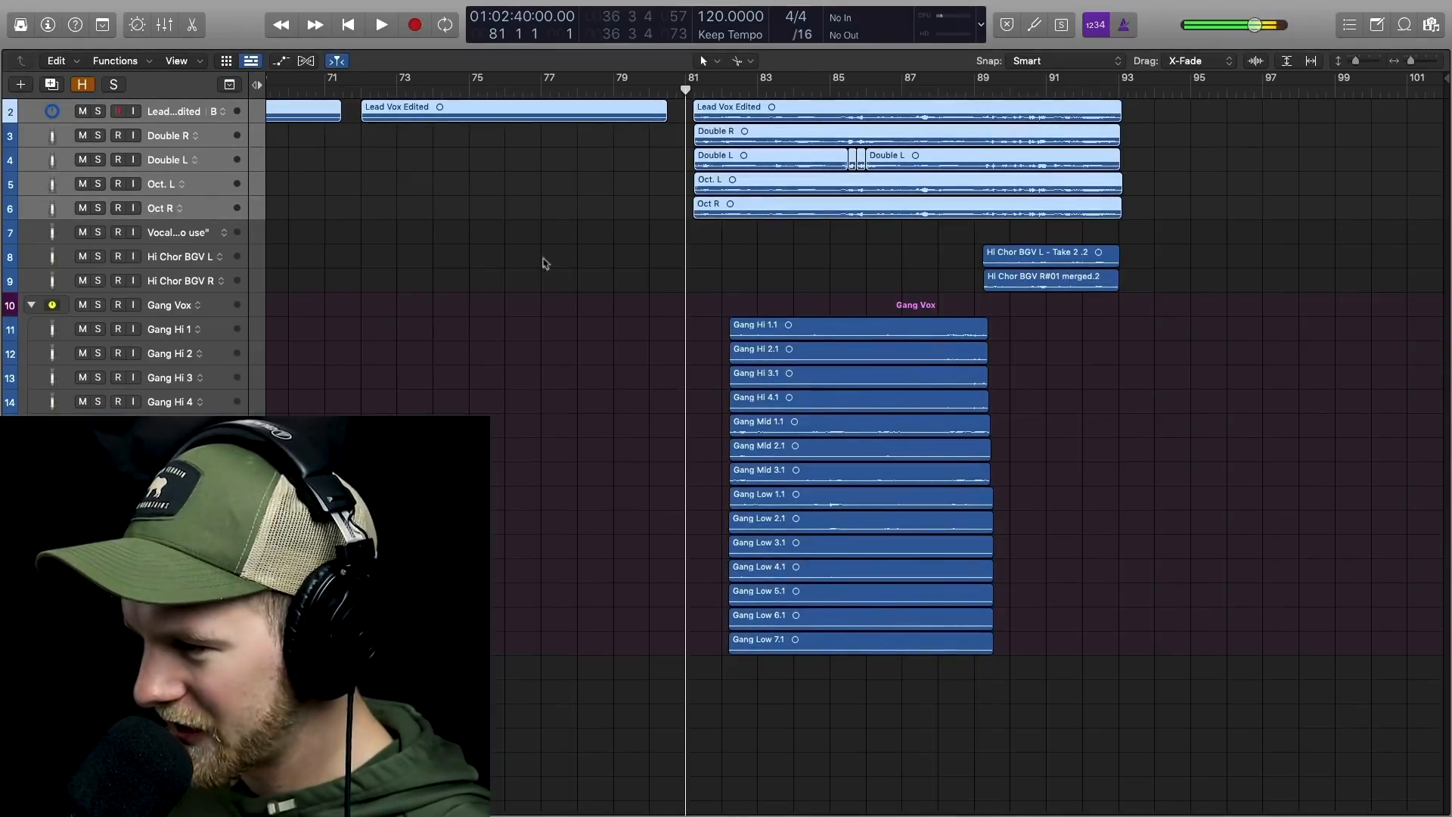
pyautogui.hscroll(1, 542, 262)
pyautogui.scroll(5, 544, 261)
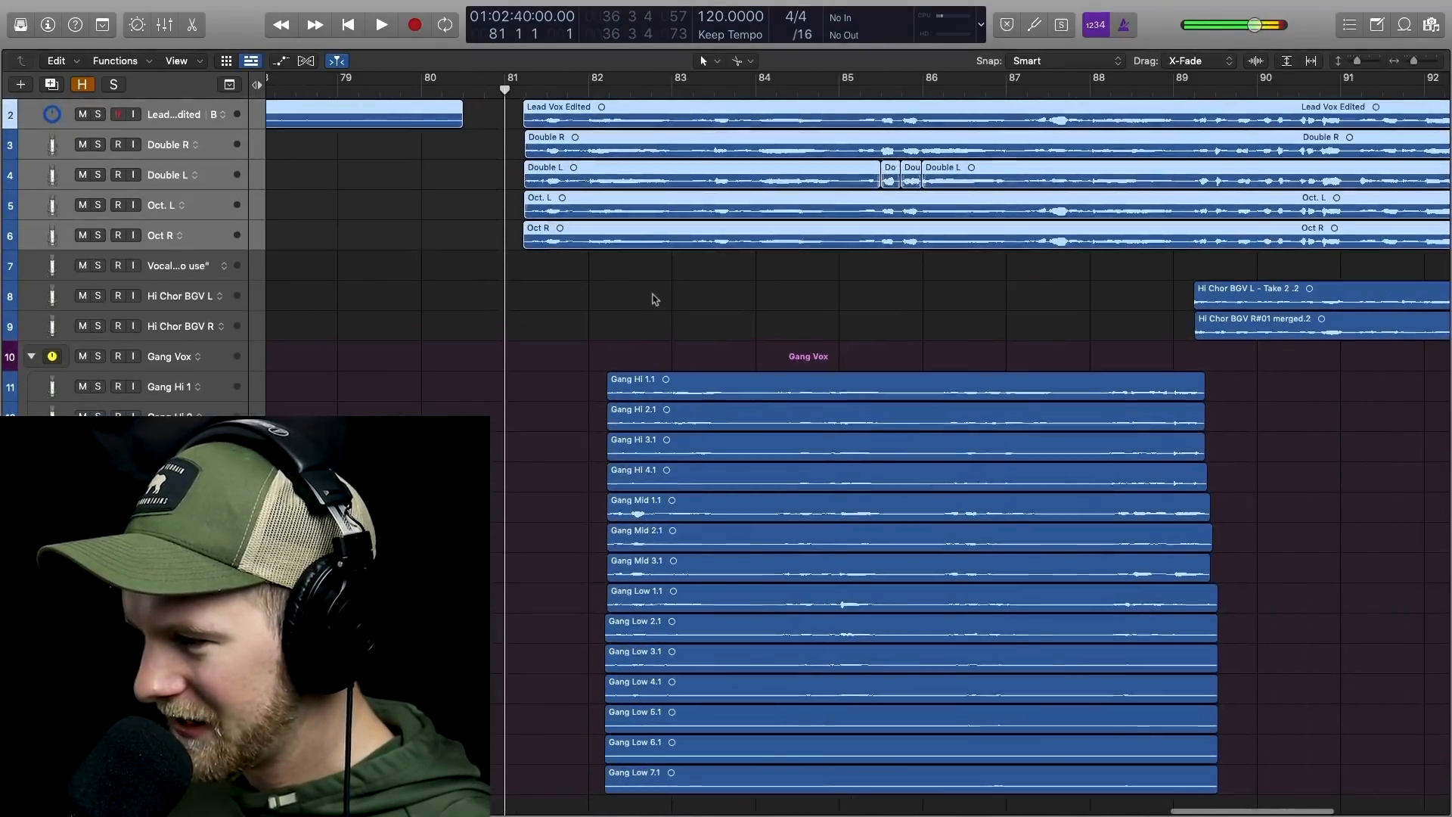
pyautogui.hscroll(2, 636, 293)
# Briefly solo the Lead Vox Edited track during playback, then stop and deselect its regions
pyautogui.press('s')
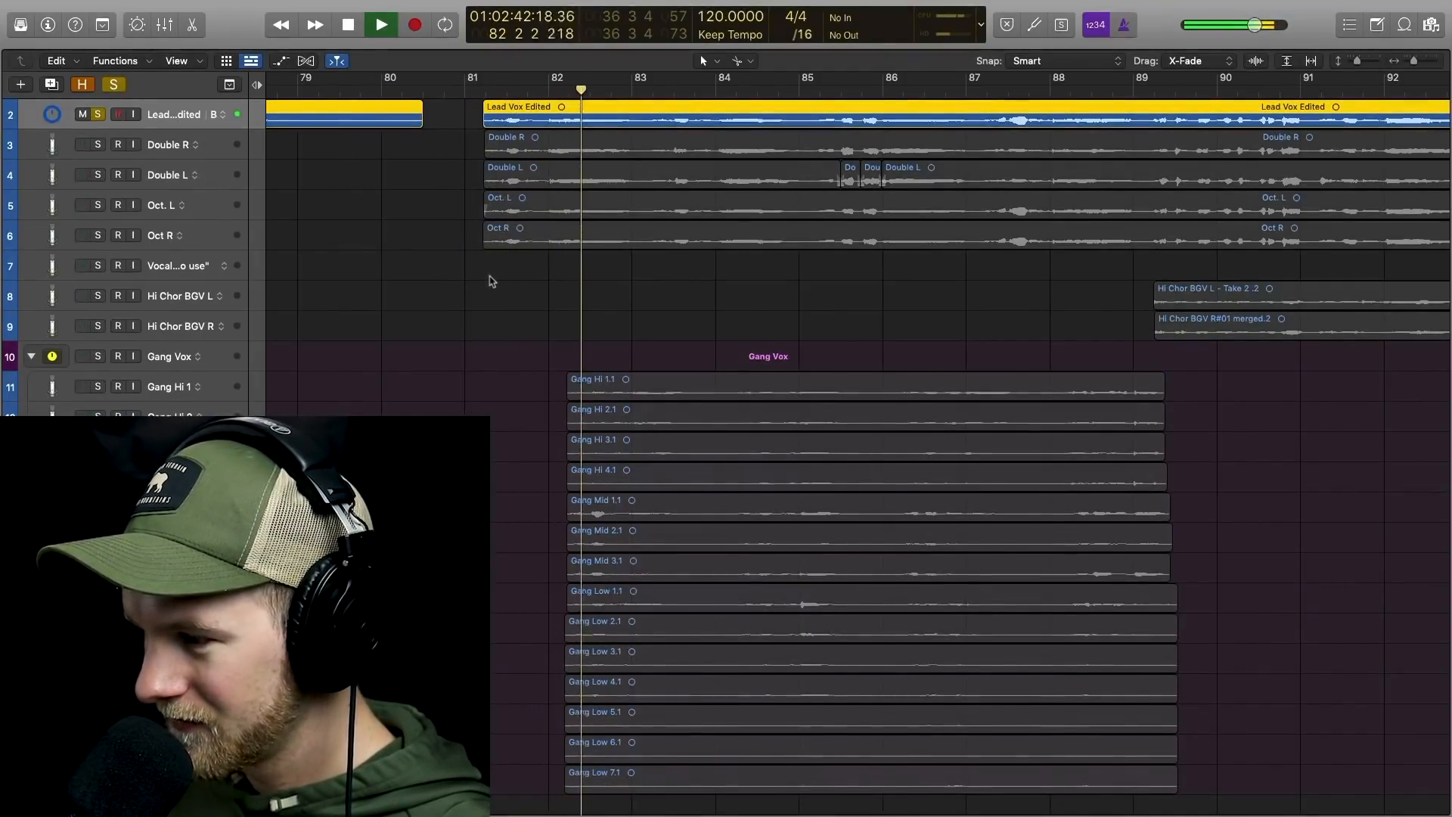
pyautogui.press('s')
pyautogui.press('space')
pyautogui.click(420, 215)
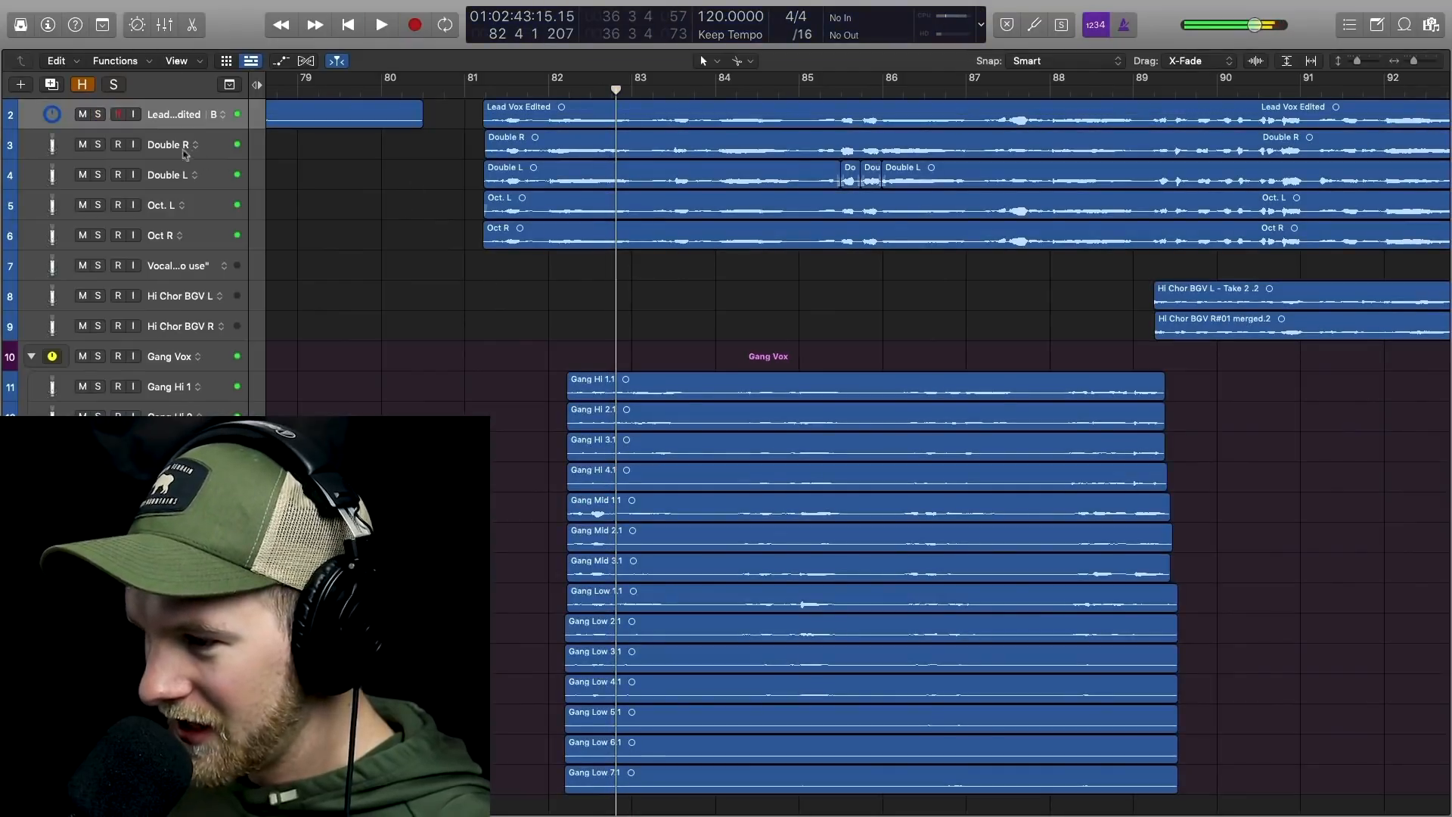
# Select Double R and Double L and zoom so bars 78–87 fill the view with taller track rows
pyautogui.press('Down')
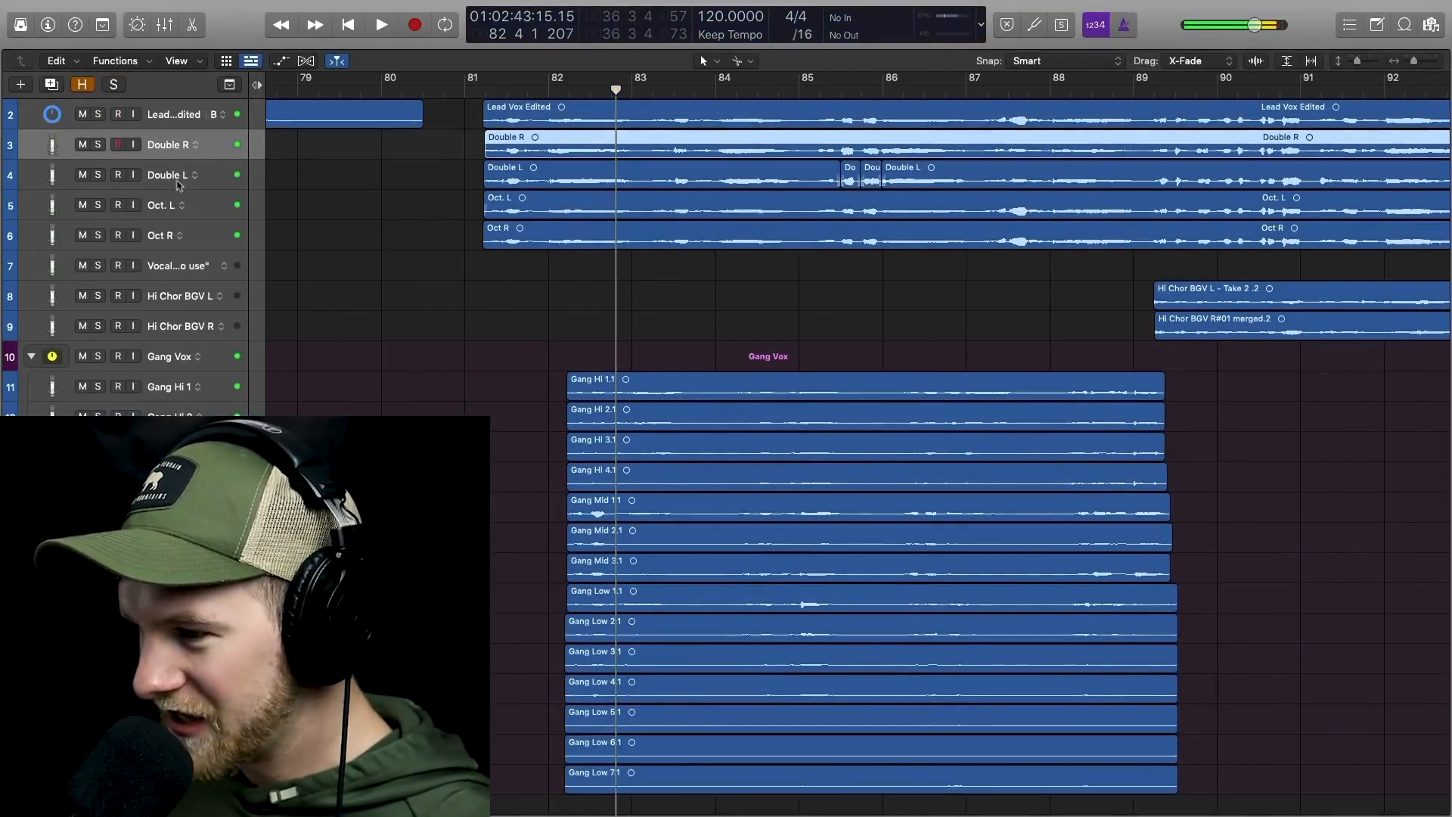
pyautogui.press('Down')
pyautogui.press('super+Right')
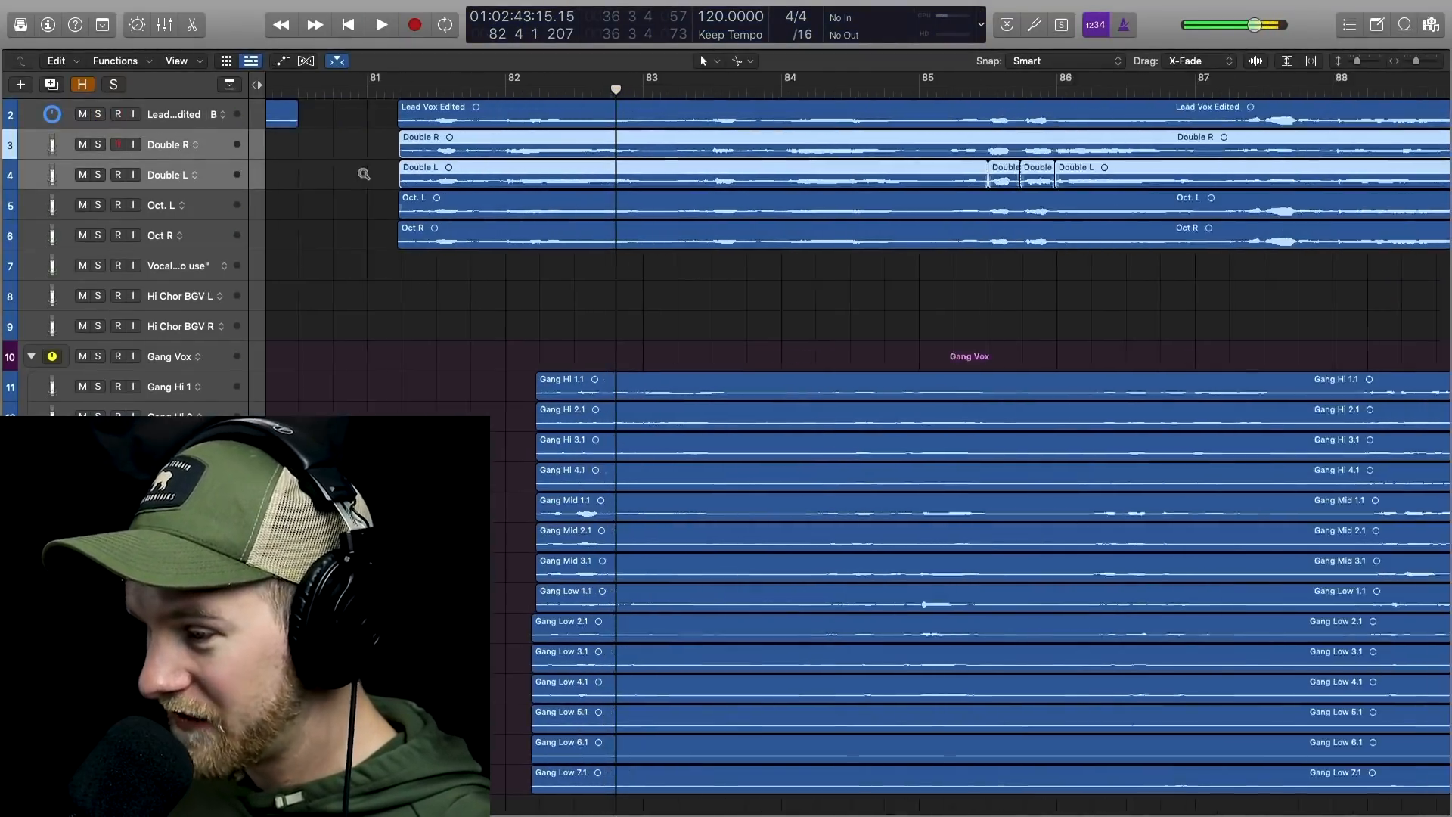
pyautogui.press('super+Left')
pyautogui.press('super+Right')
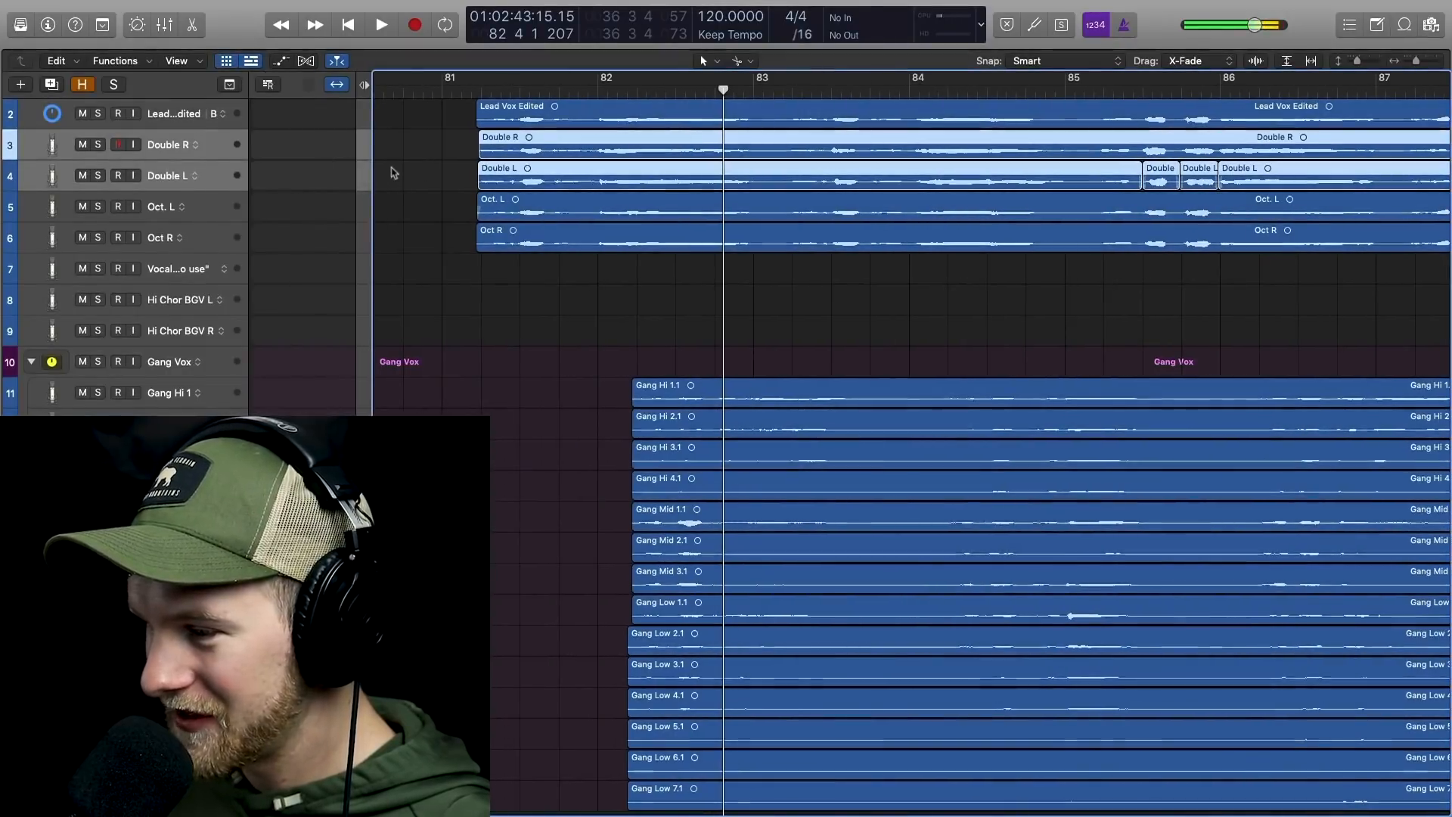
pyautogui.moveTo(363, 172); pyautogui.dragTo(258, 149)
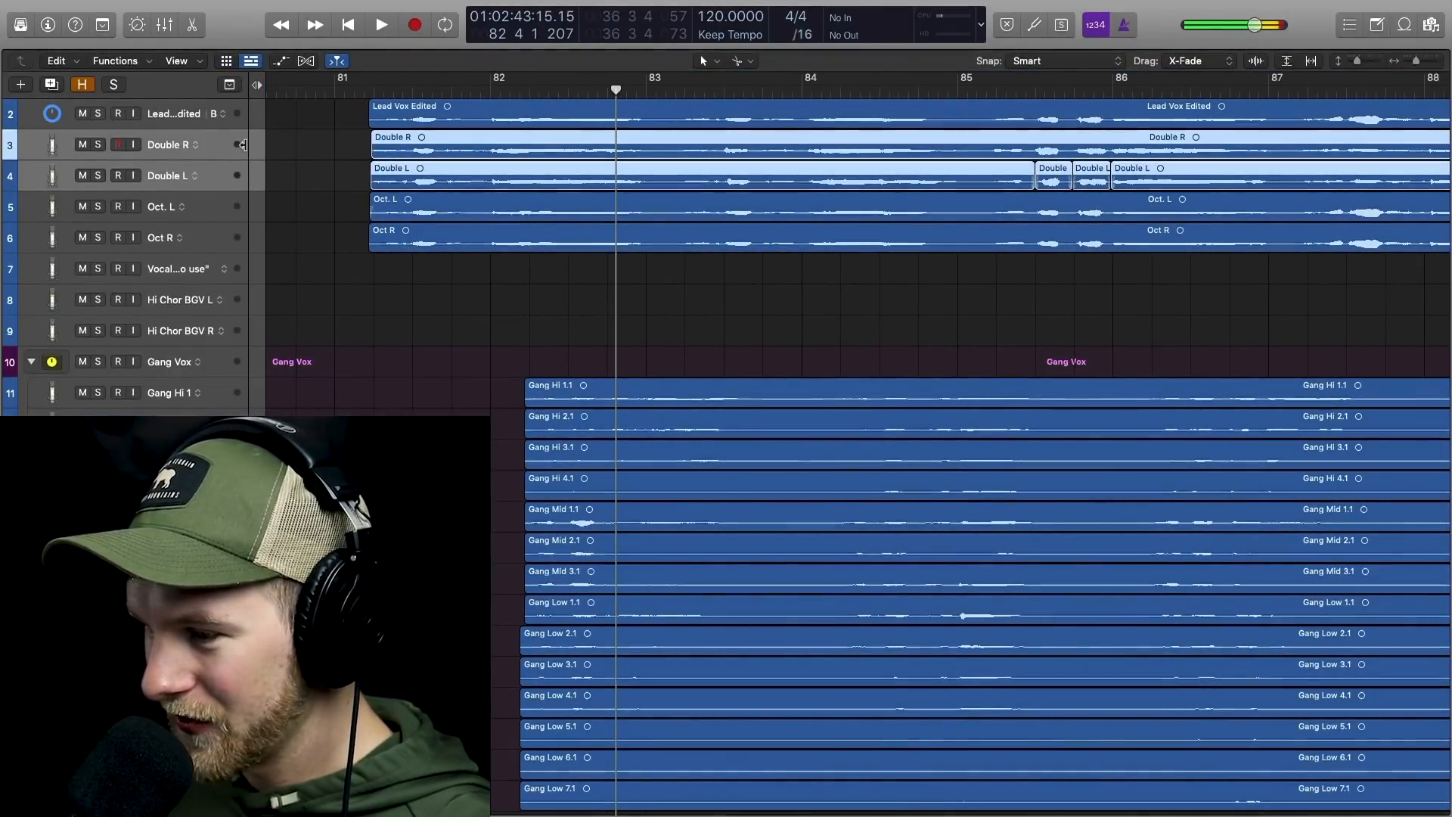
pyautogui.press('super+Right')
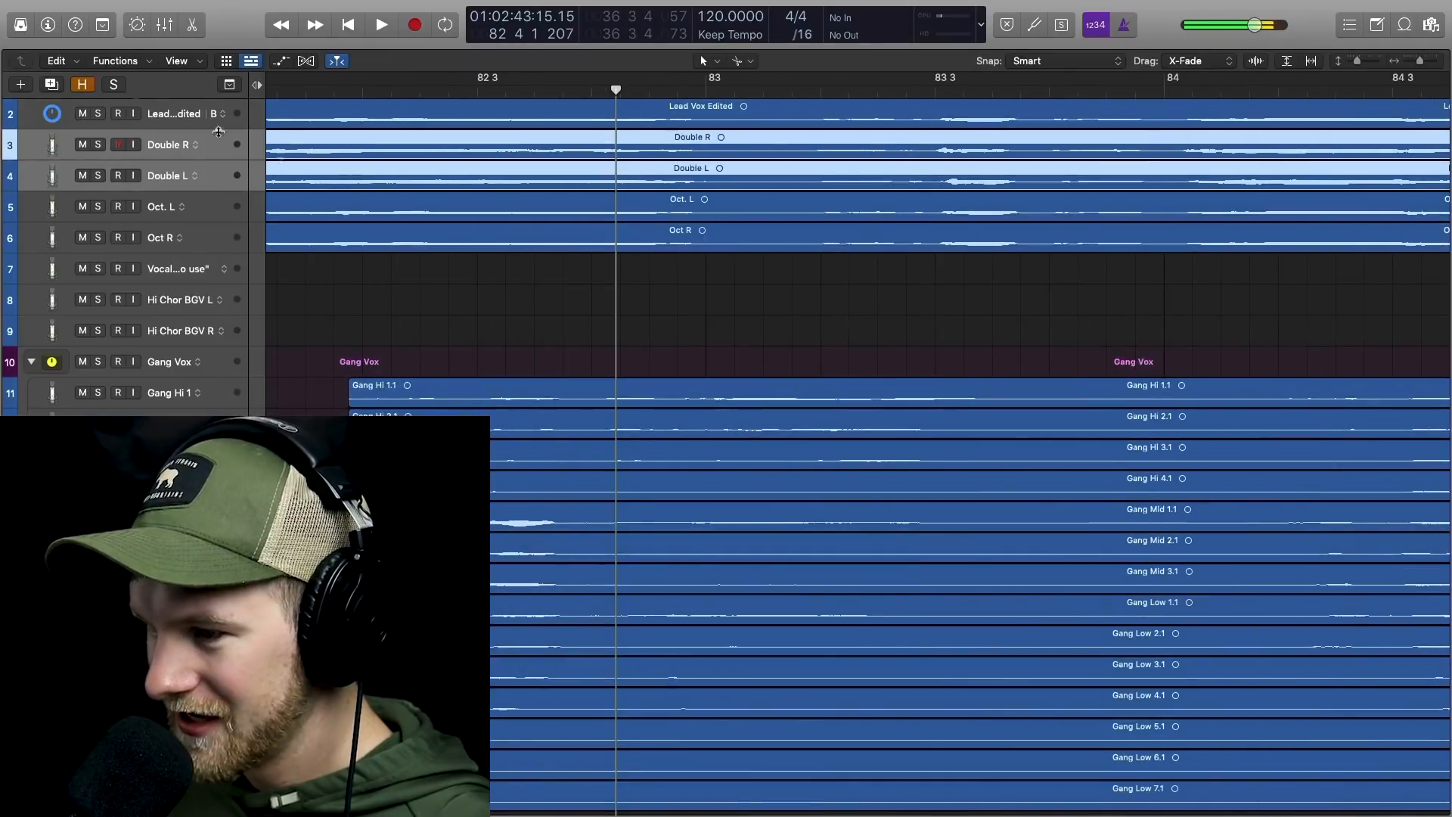
pyautogui.press('super+Left')
pyautogui.press('super+Left')
pyautogui.press('super+Left')
pyautogui.press('super+Left')
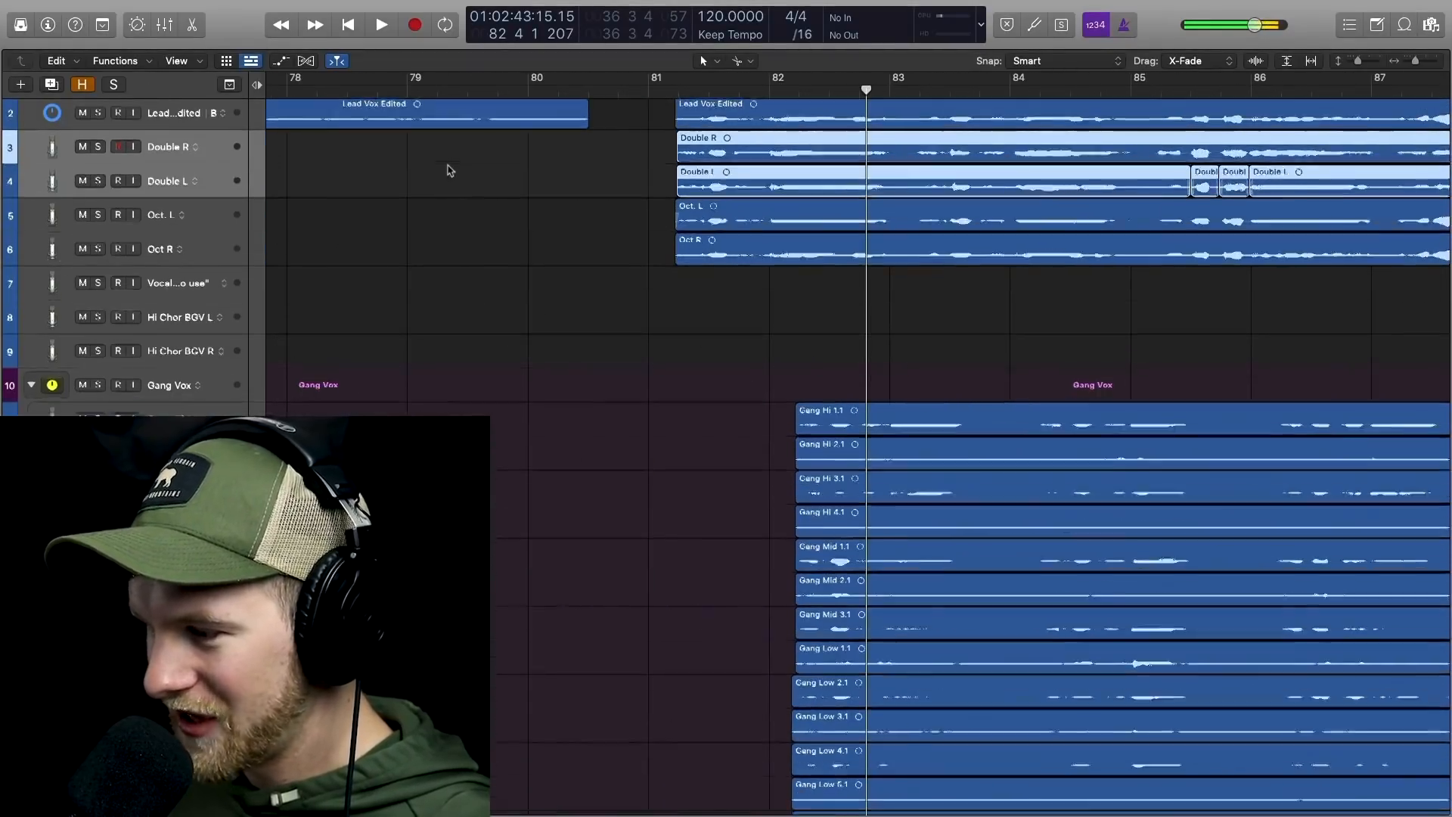
pyautogui.press('super+Down')
pyautogui.hscroll(2, 506, 182)
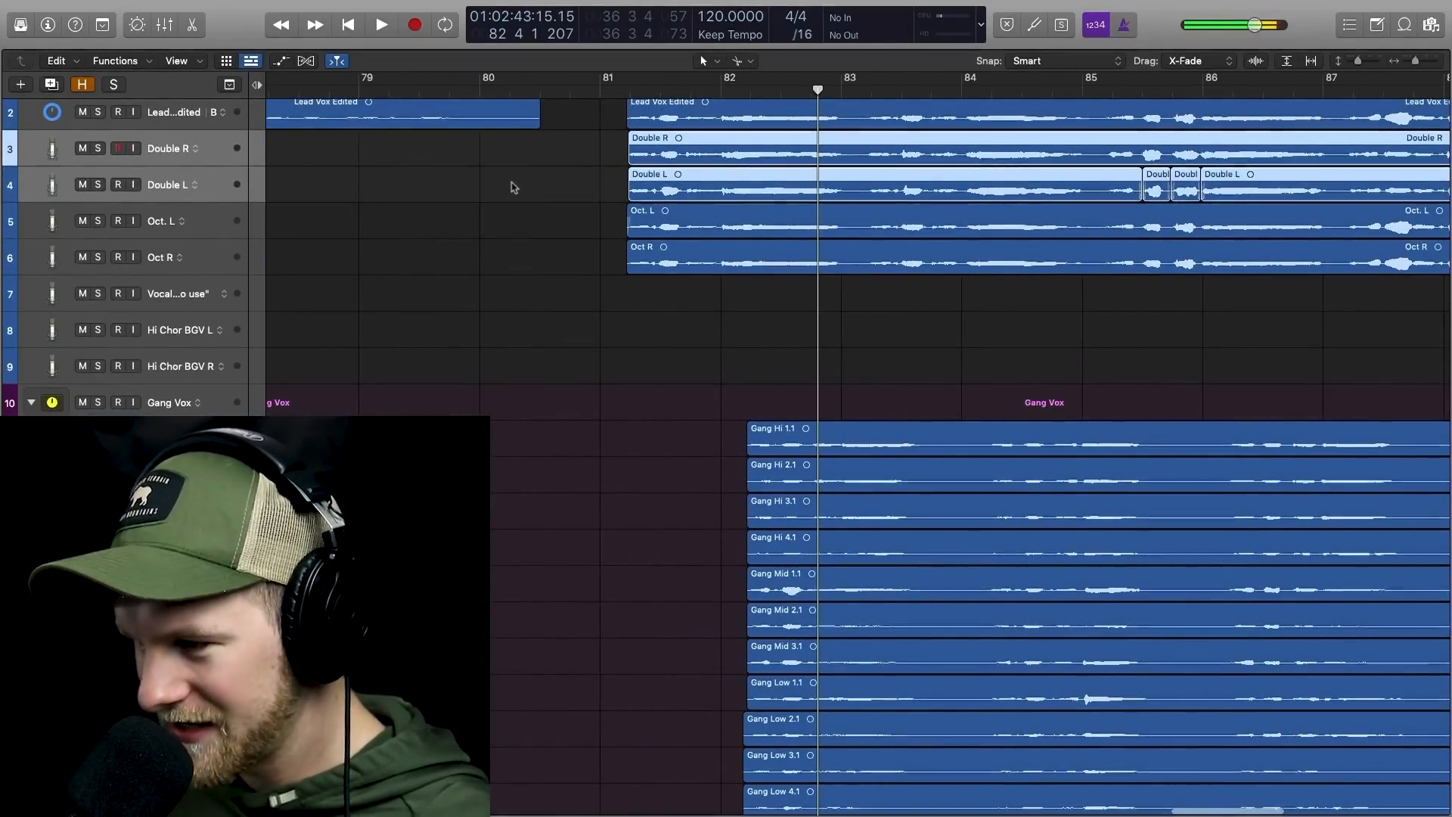
pyautogui.click(522, 236)
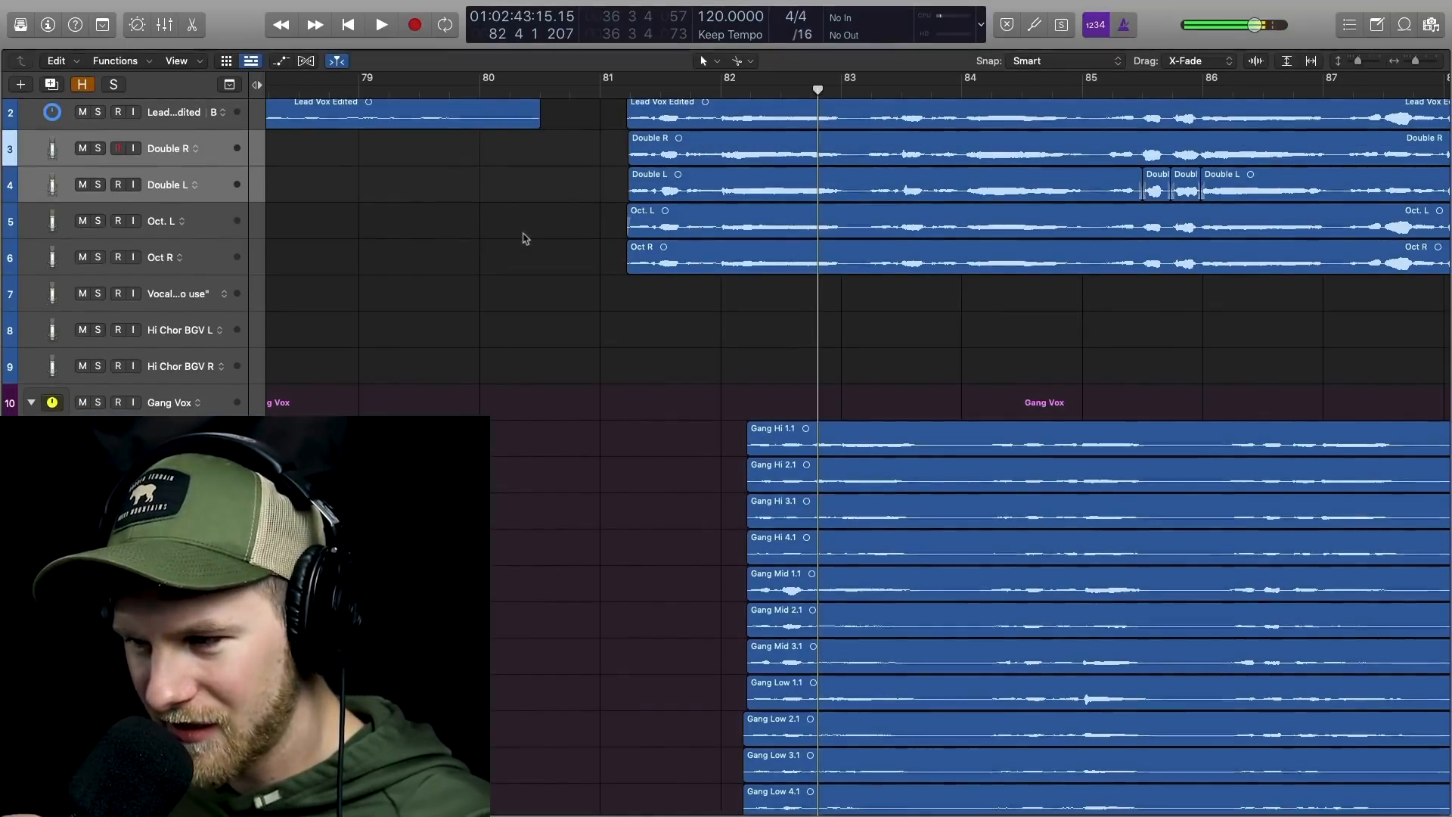
pyautogui.moveTo(523, 238); pyautogui.dragTo(566, 98)
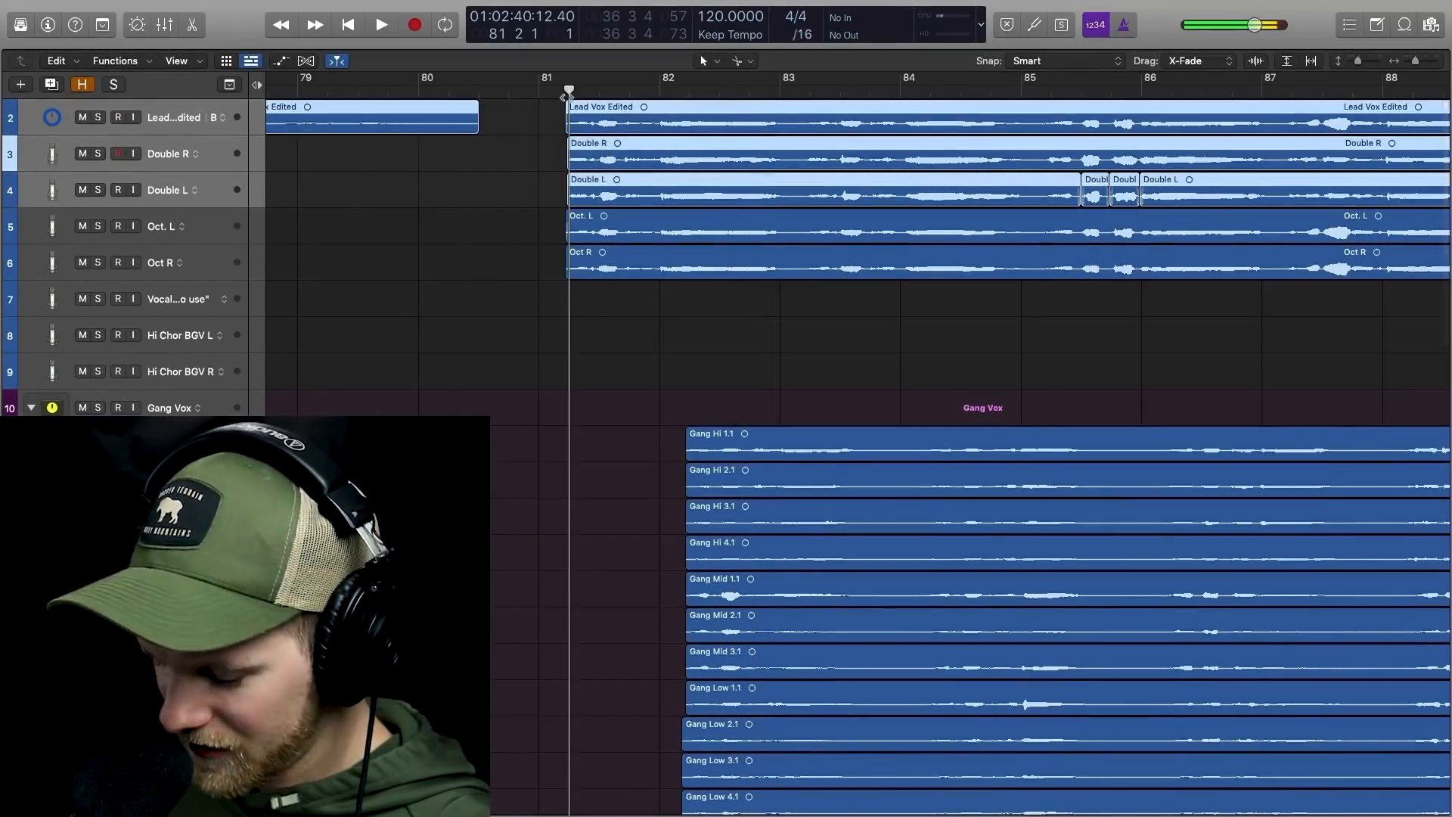
# Solo Lead Vox with Double R and Double L and play them, then deselect the regions
pyautogui.press('s')
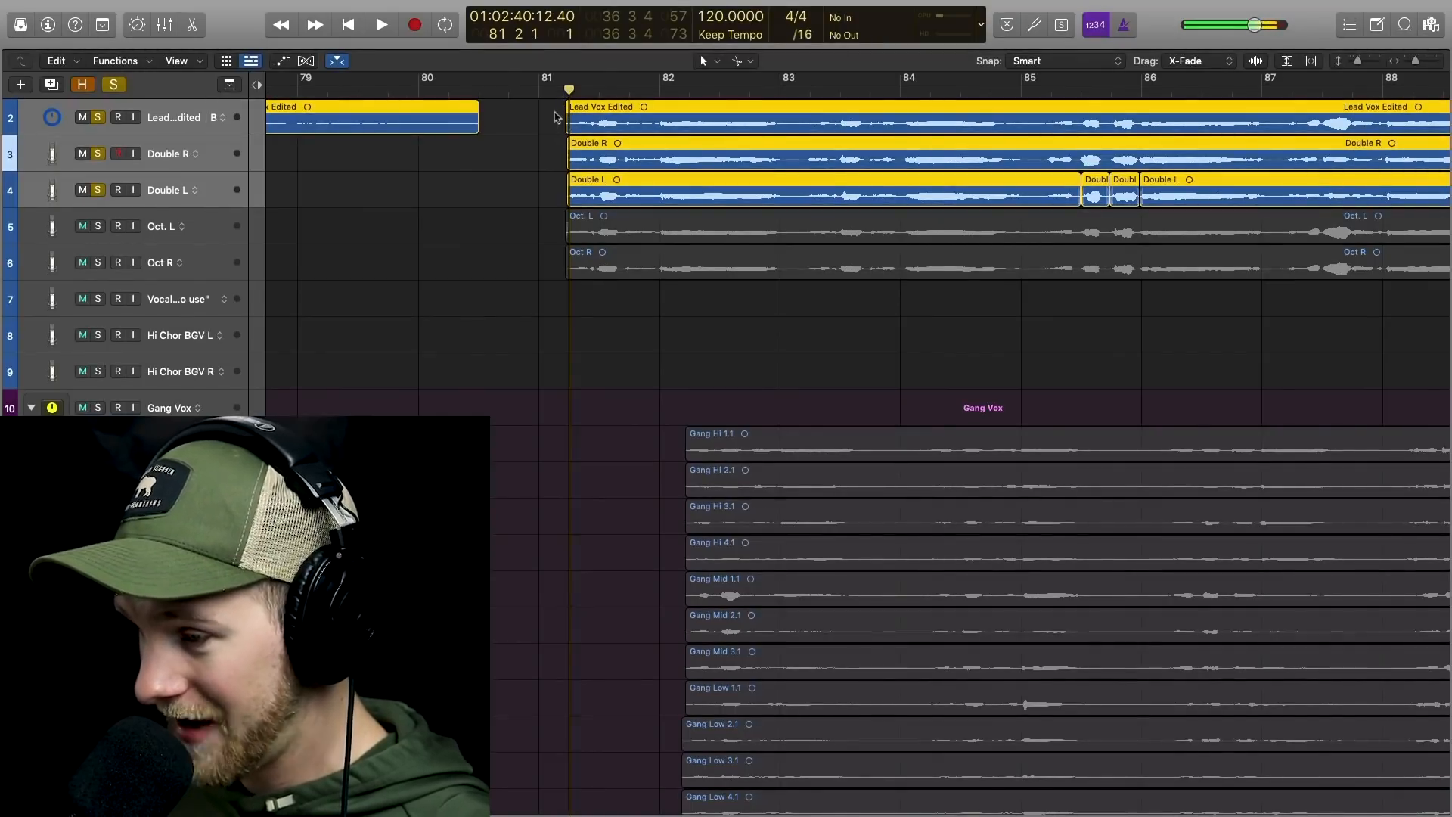
pyautogui.press('space')
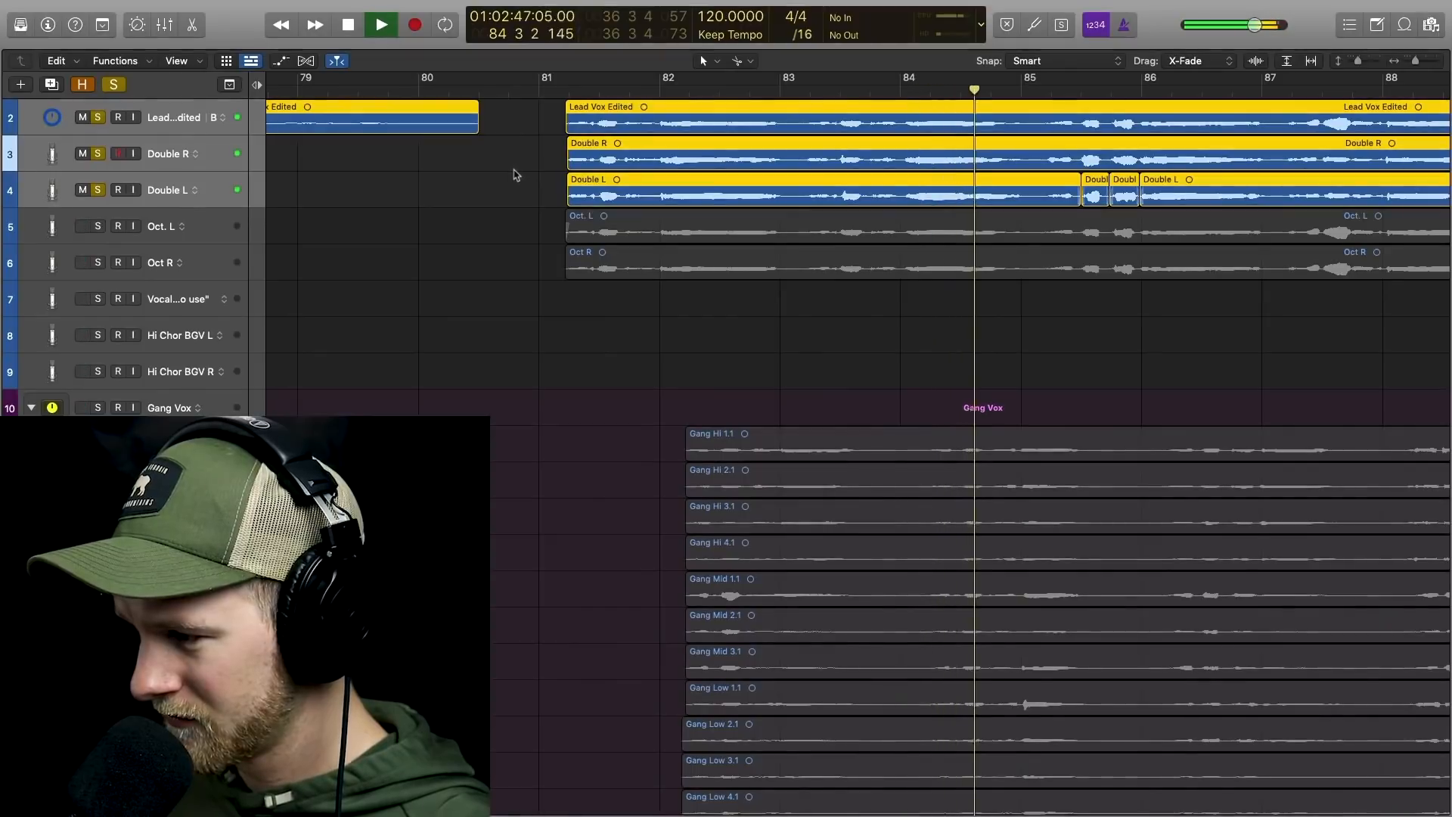
pyautogui.press('space')
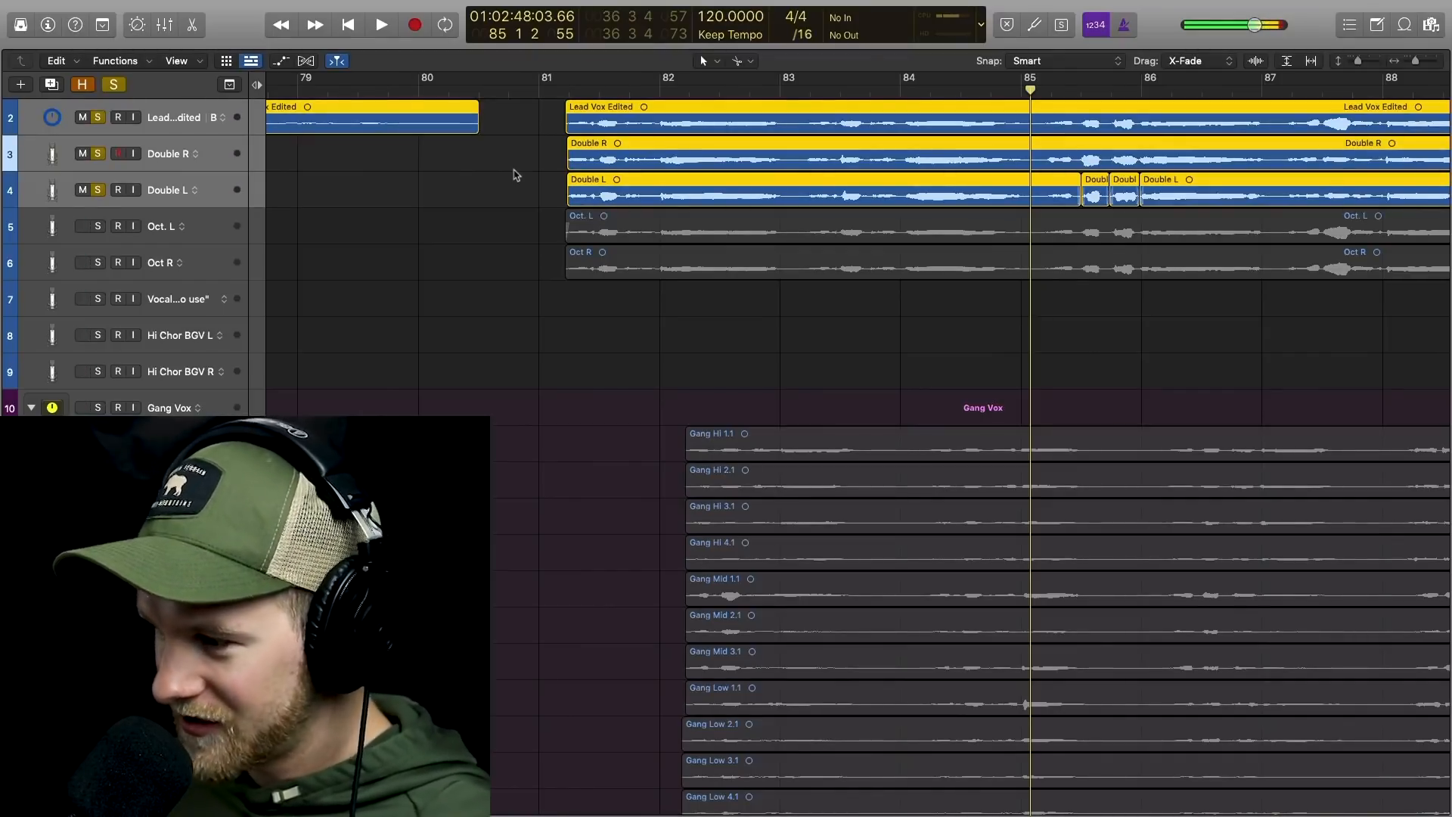
pyautogui.click(511, 178)
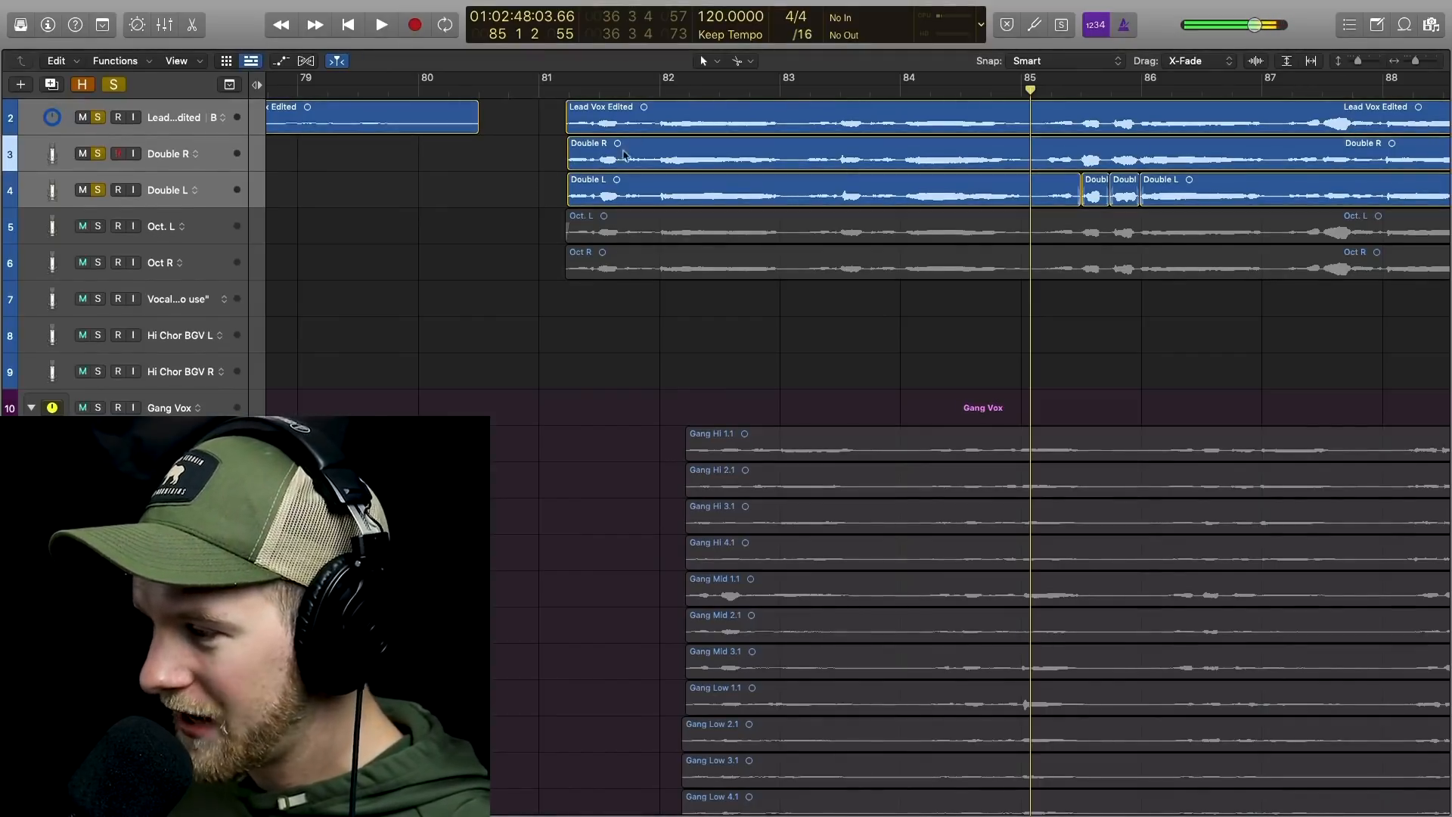
# Select the Lead Vox Edited, Double R and Double L regions in turn, ending with Double L deselected
pyautogui.click(635, 108)
pyautogui.click(636, 144)
pyautogui.click(634, 182)
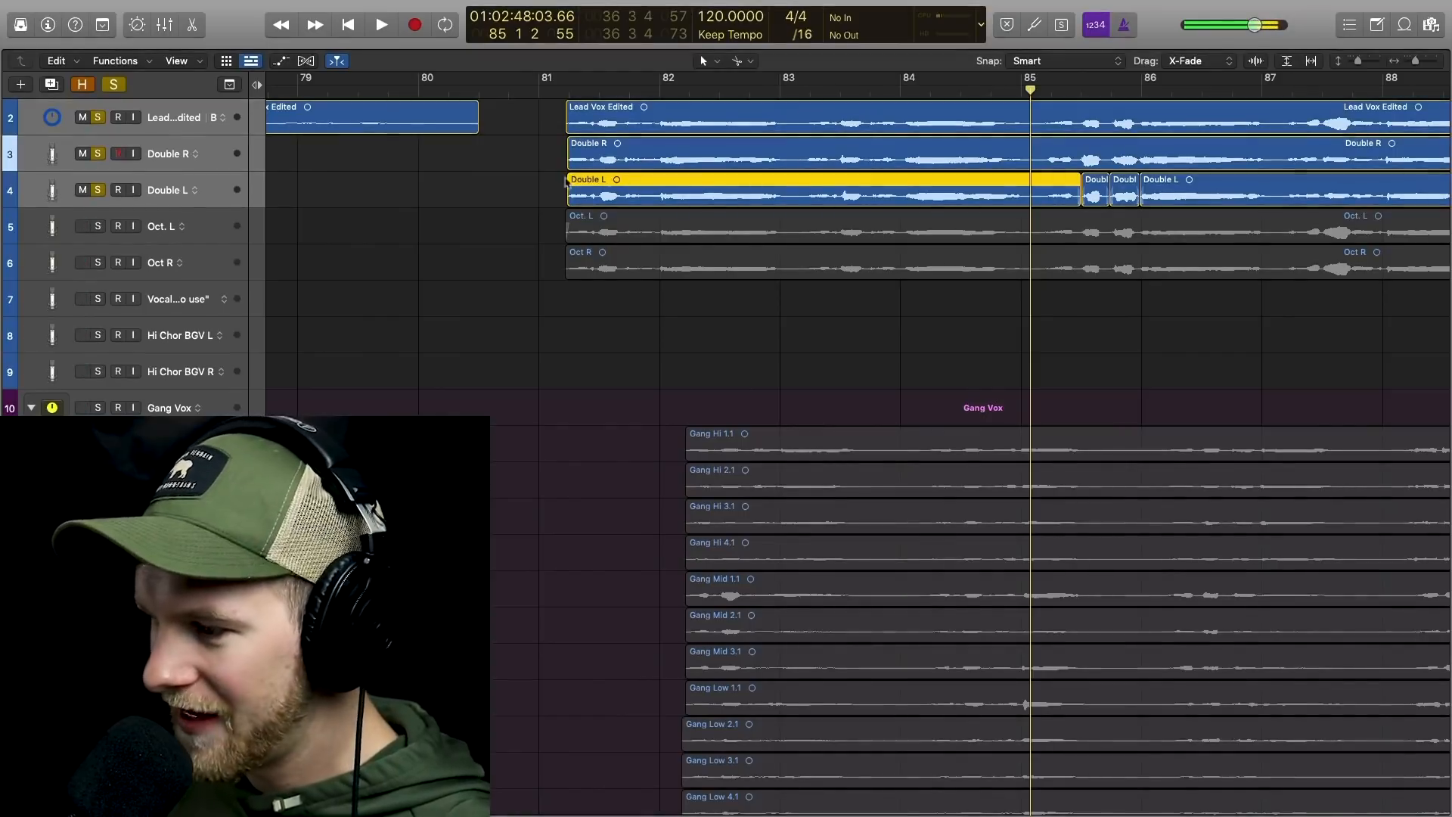
pyautogui.click(442, 183)
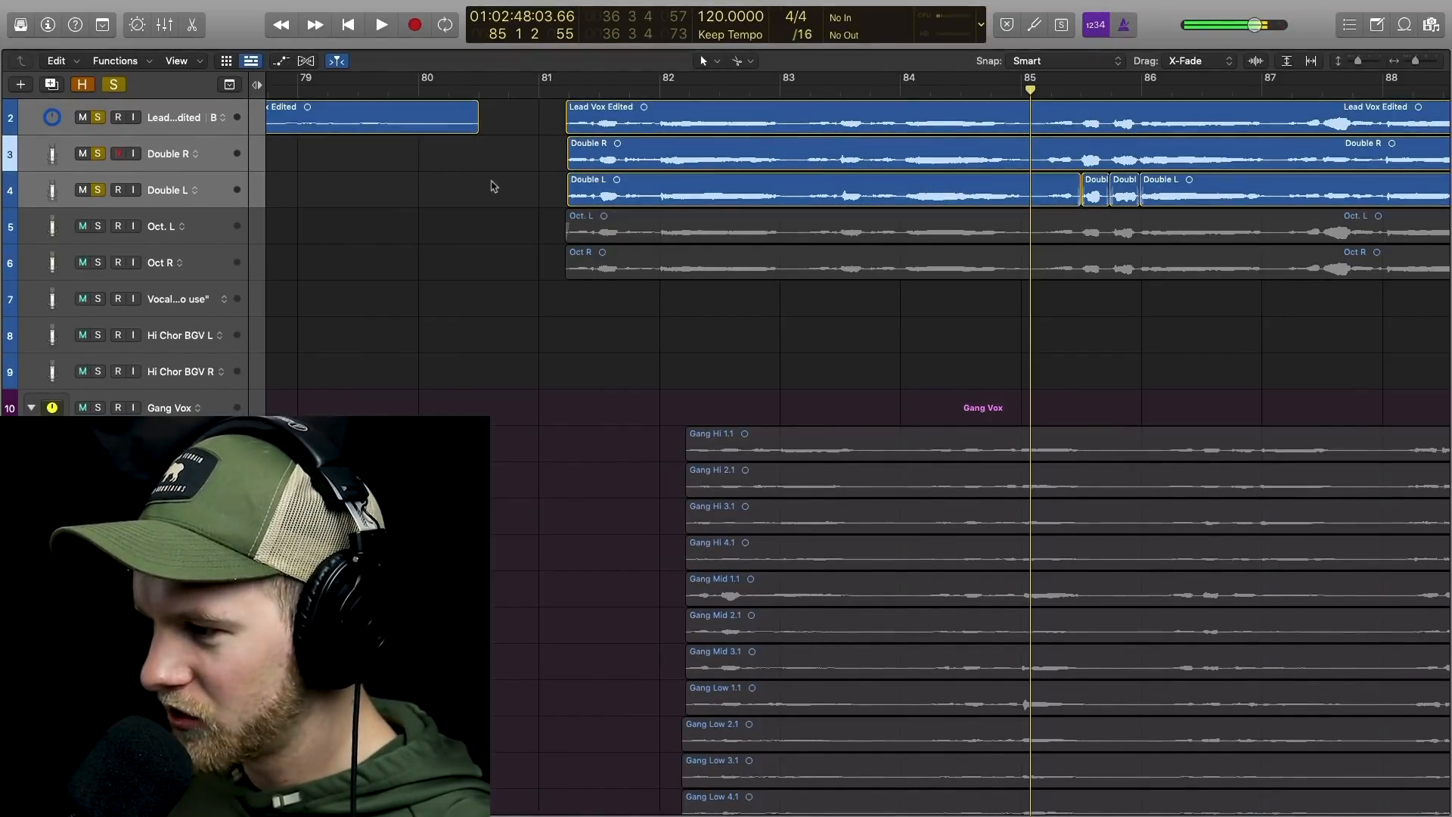
pyautogui.hscroll(3, 492, 185)
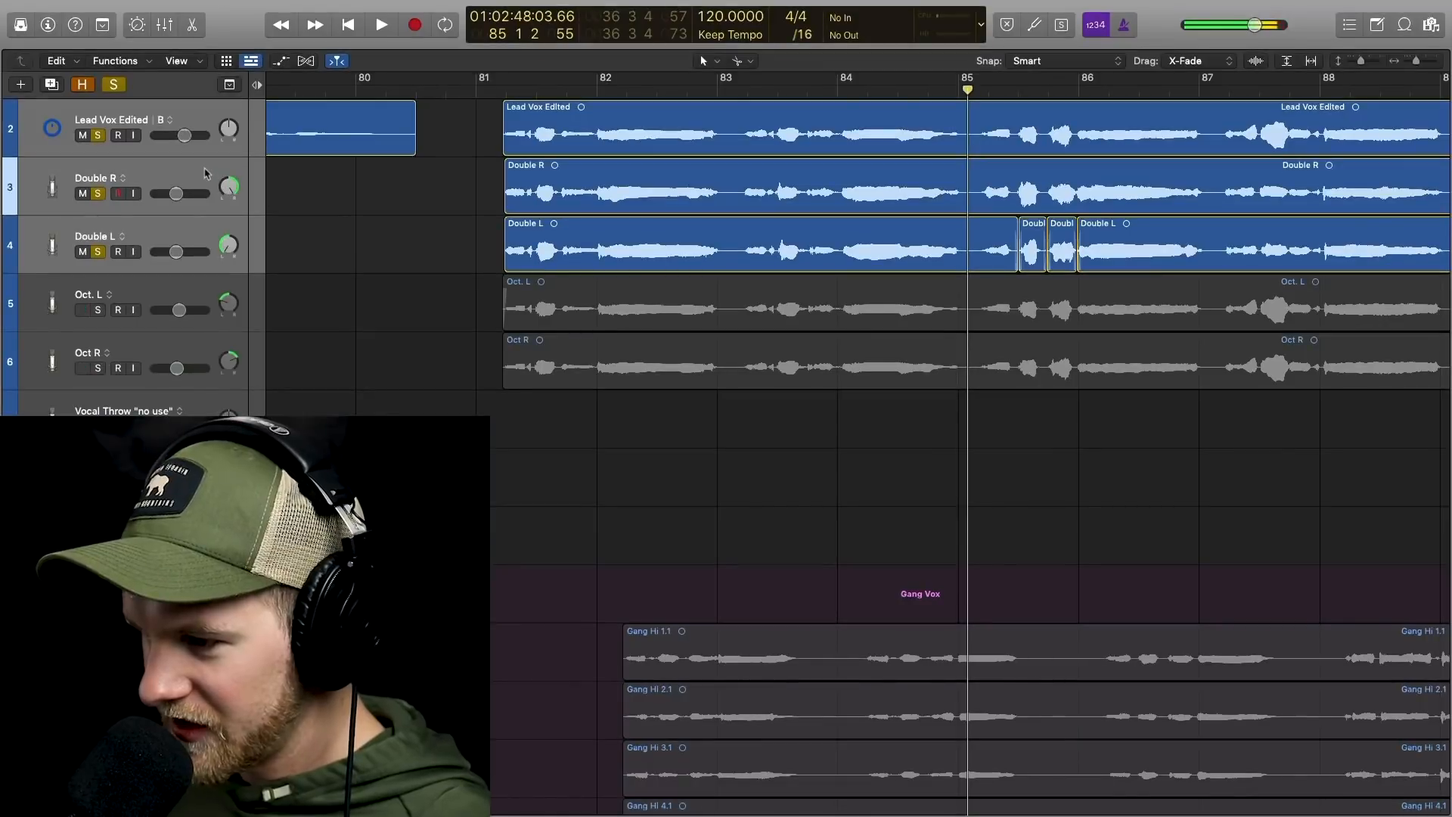
# Select the lead and both double tracks and play them from the region start
pyautogui.click(230, 207)
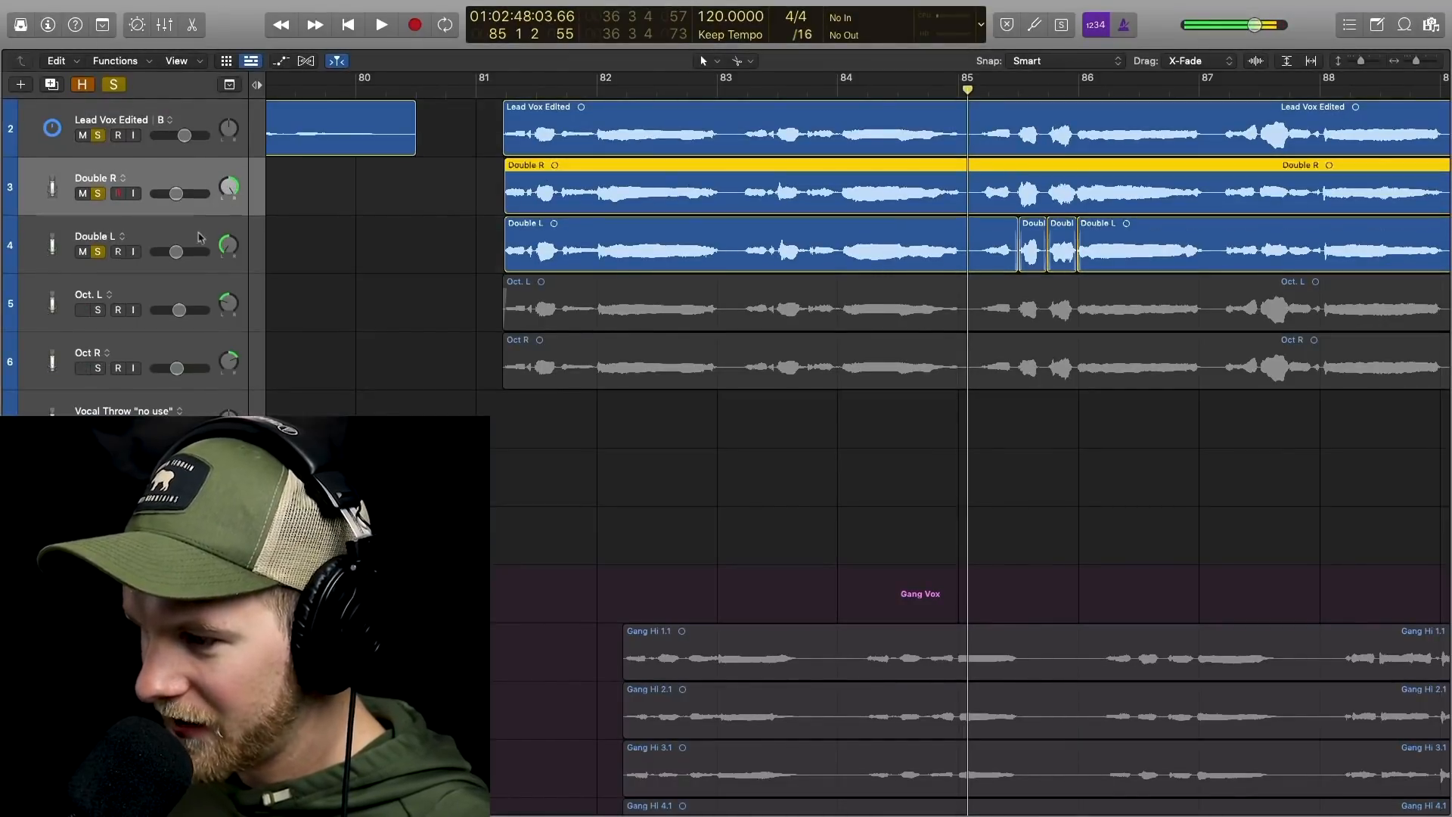
pyautogui.click(210, 233)
pyautogui.keyDown('shift'); pyautogui.click(207, 177); pyautogui.keyUp('shift')
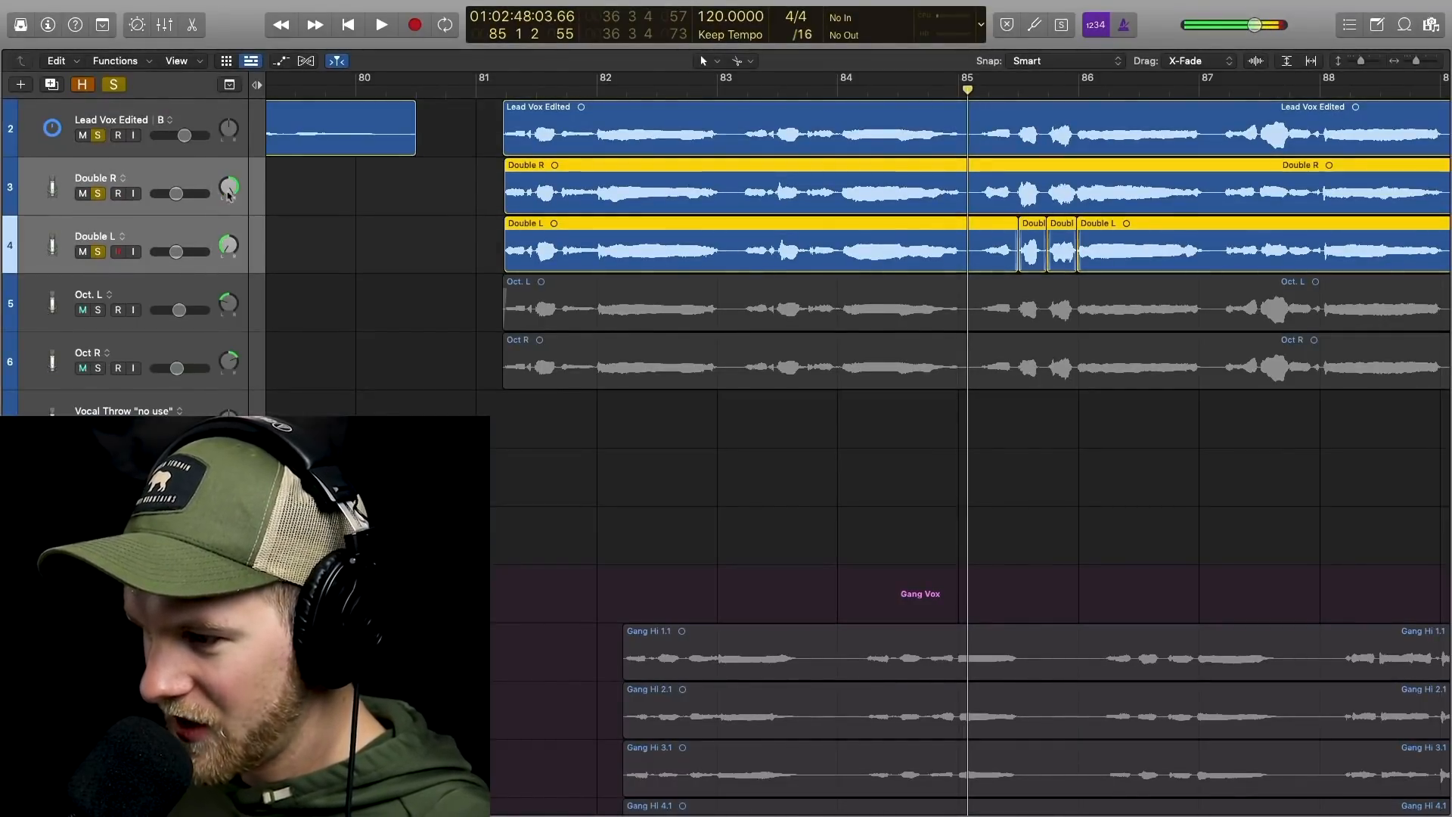
pyautogui.keyDown('shift'); pyautogui.click(202, 136); pyautogui.keyUp('shift')
pyautogui.click(503, 92)
pyautogui.press('space')
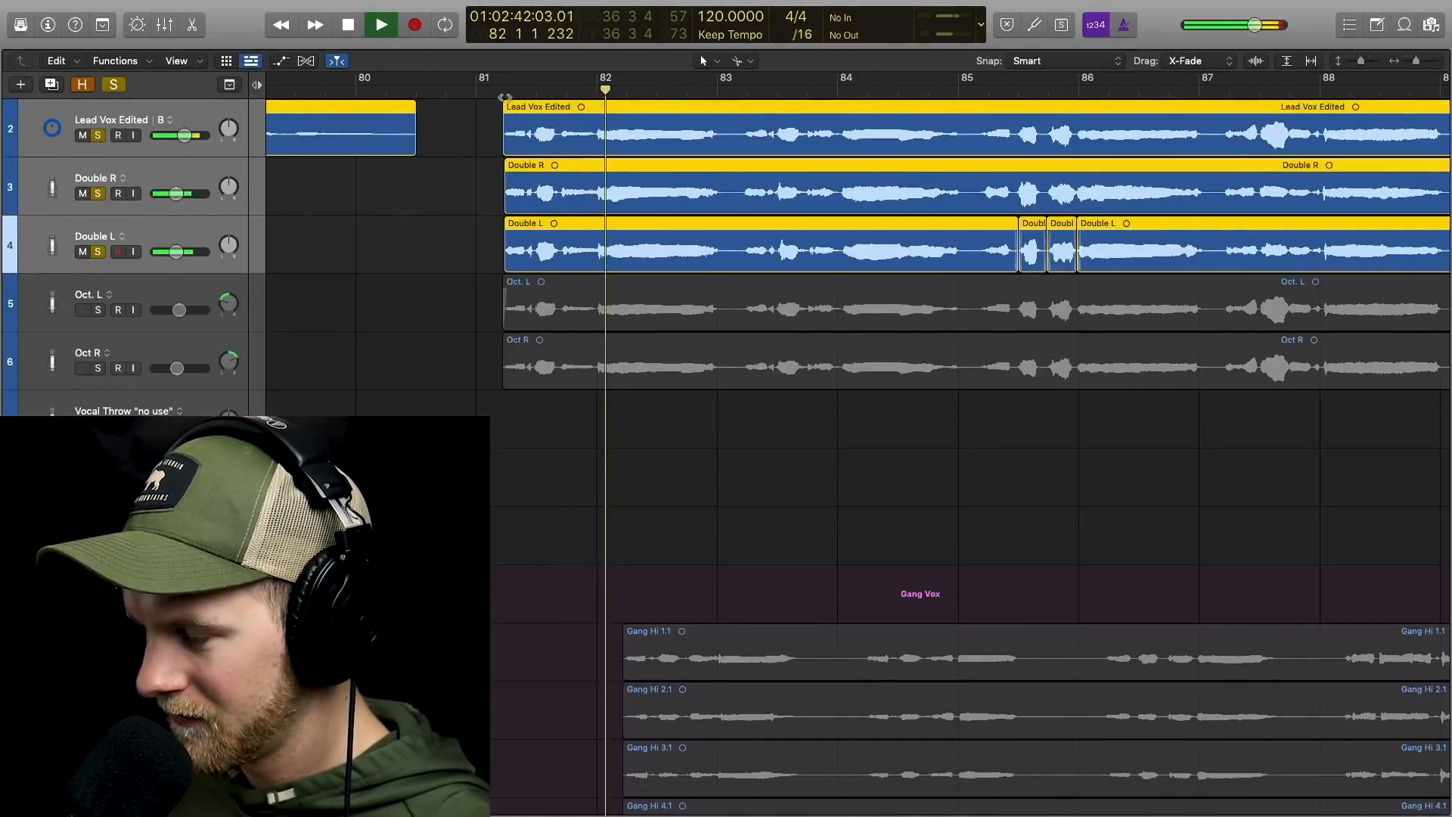
pyautogui.press('space')
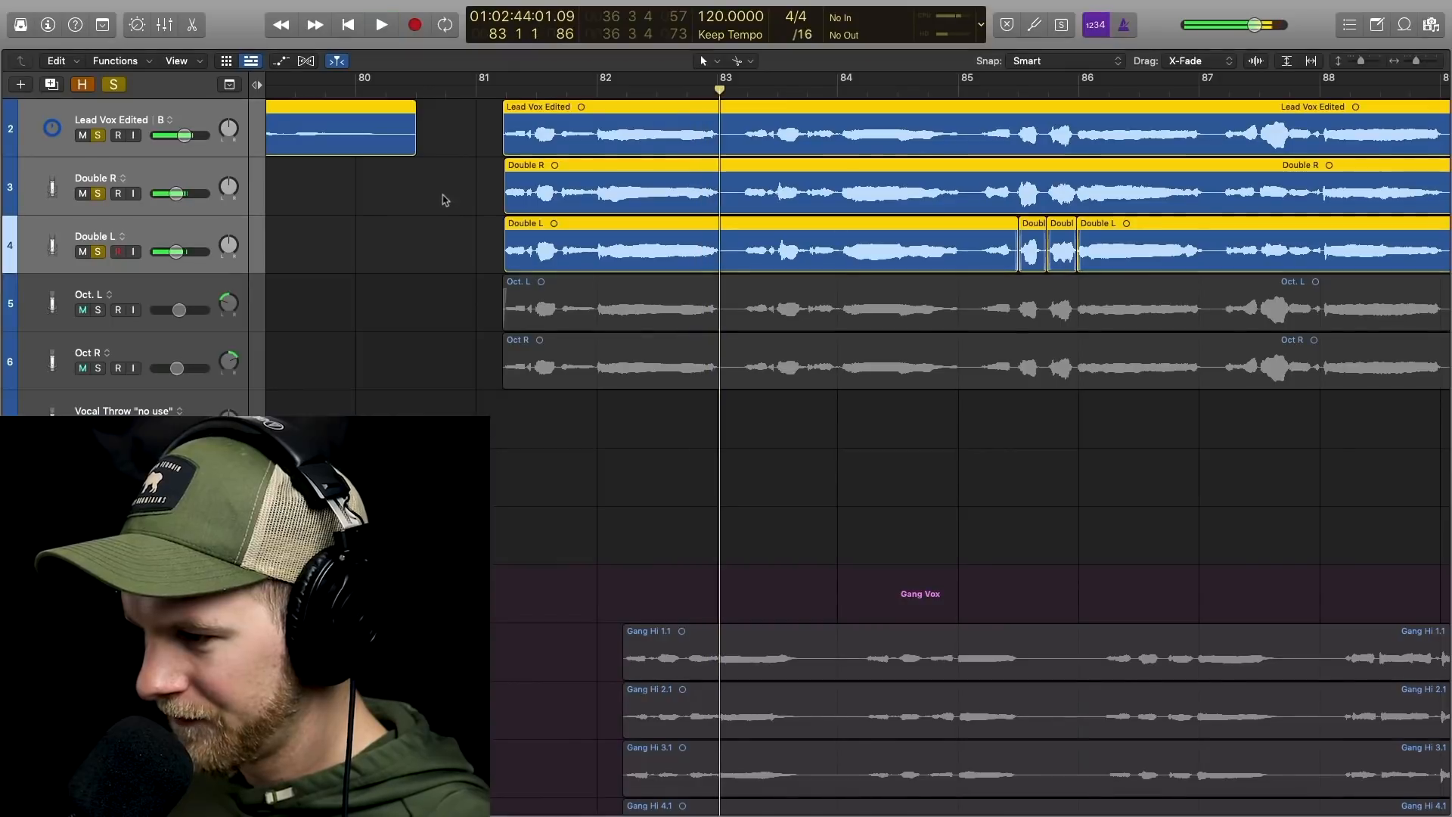
pyautogui.click(444, 201)
# Pan Double R to +63, play from just before bar 81, zoom out and solo Oct. L and Oct R
pyautogui.click(205, 182)
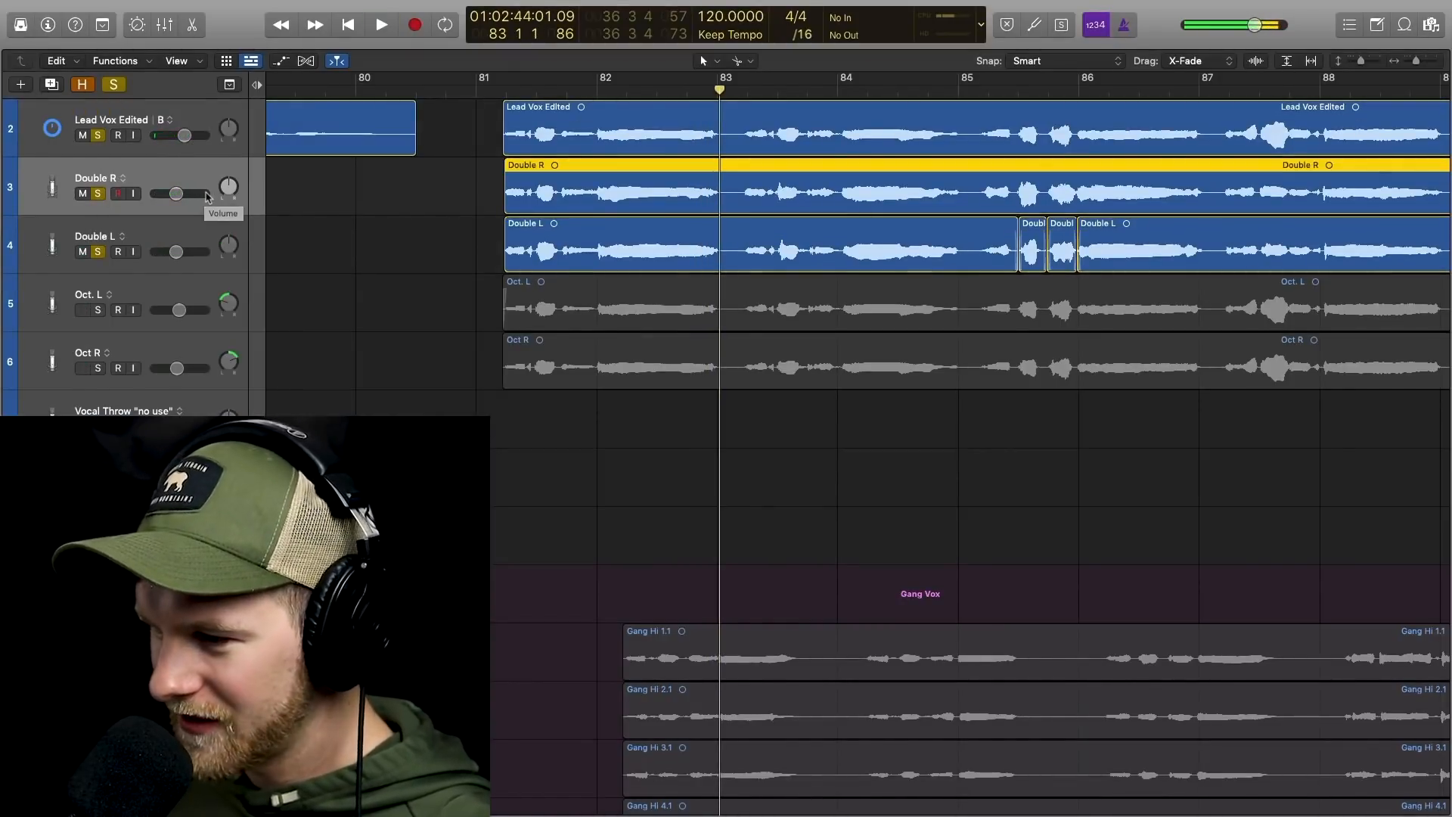
pyautogui.moveTo(229, 188); pyautogui.dragTo(229, 160)
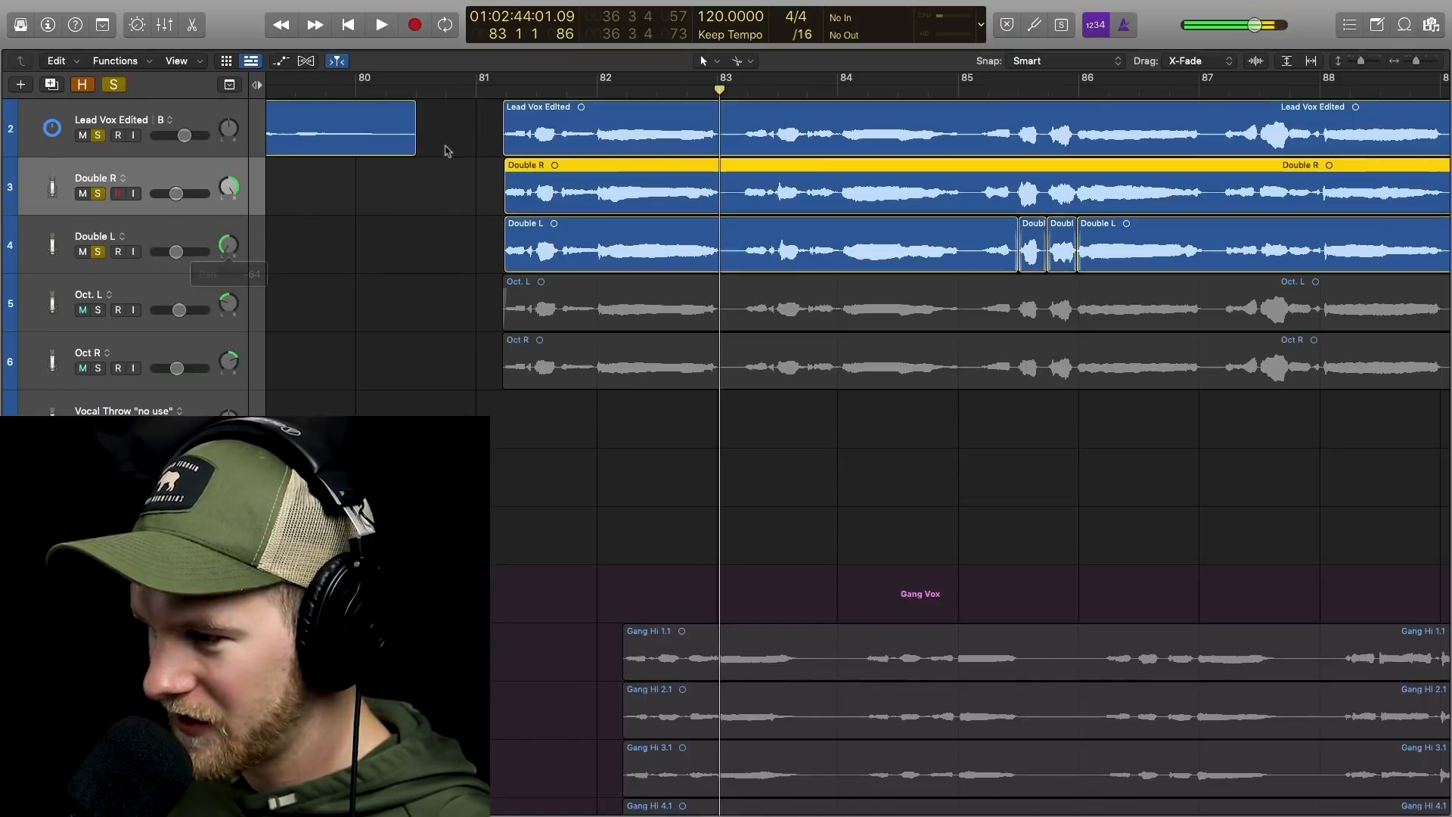
pyautogui.click(495, 215)
pyautogui.press('space')
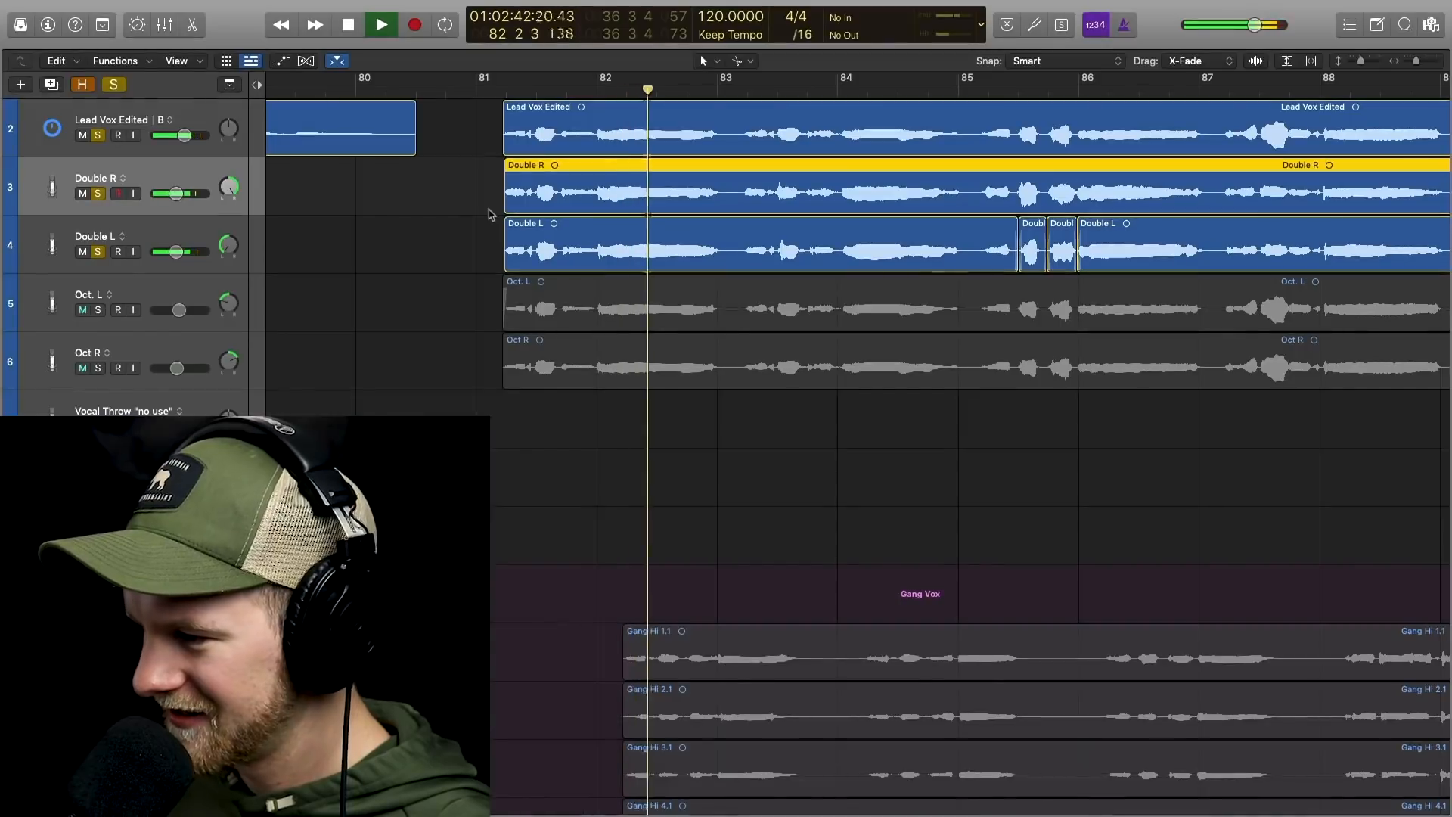
pyautogui.press('space')
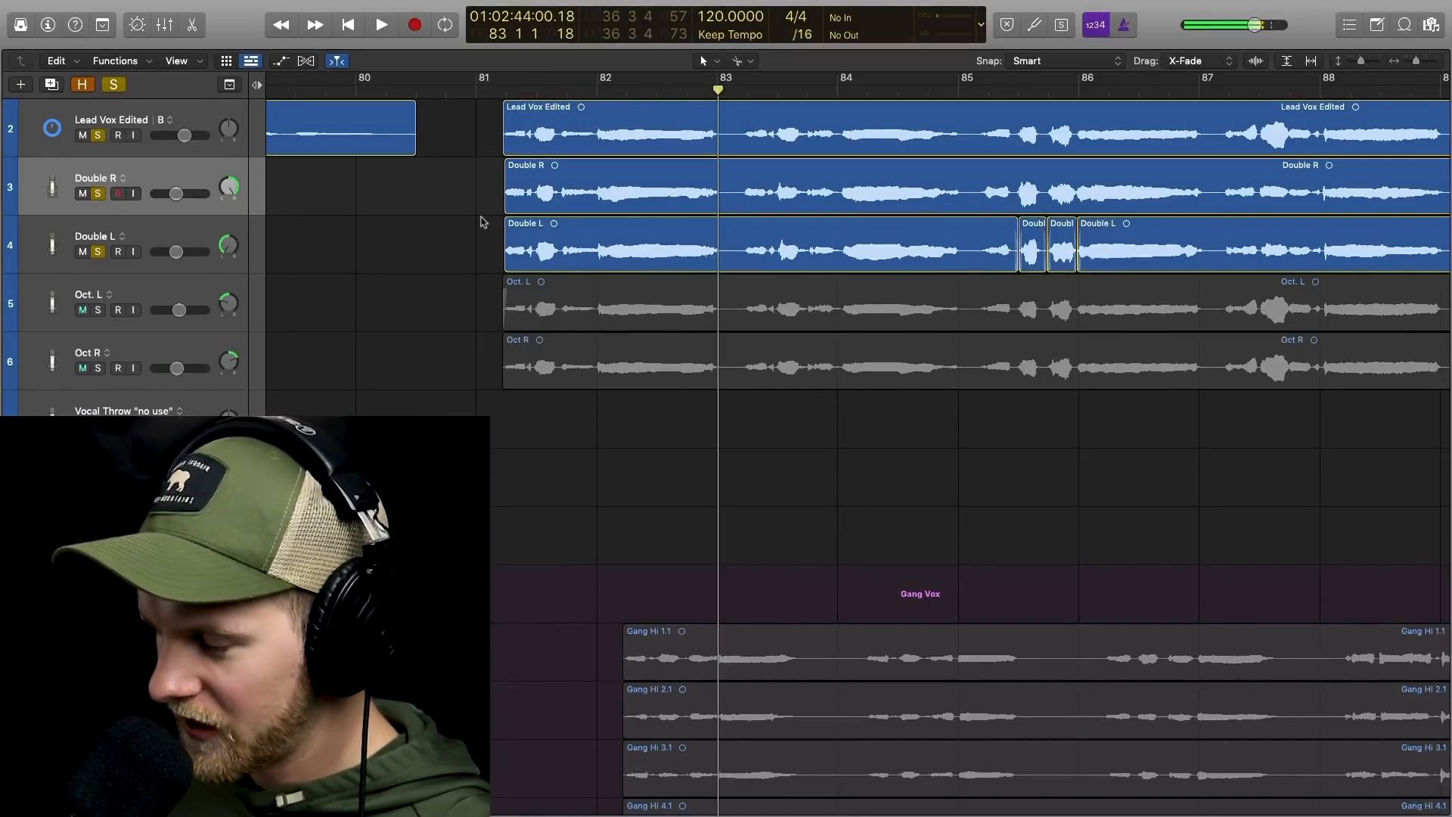
pyautogui.press('super+Left')
pyautogui.press('super+Left')
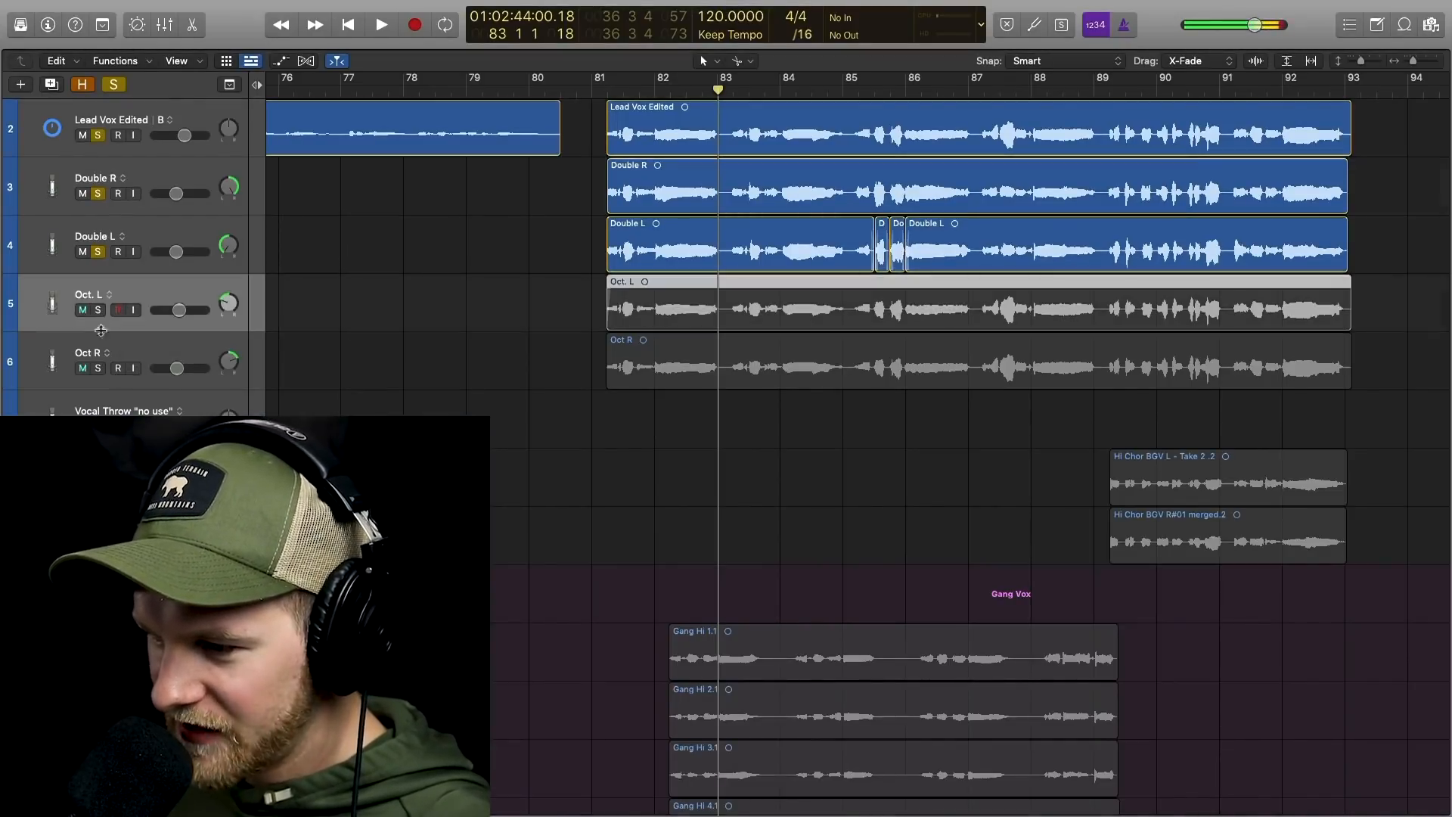
pyautogui.moveTo(97, 311); pyautogui.dragTo(98, 368)
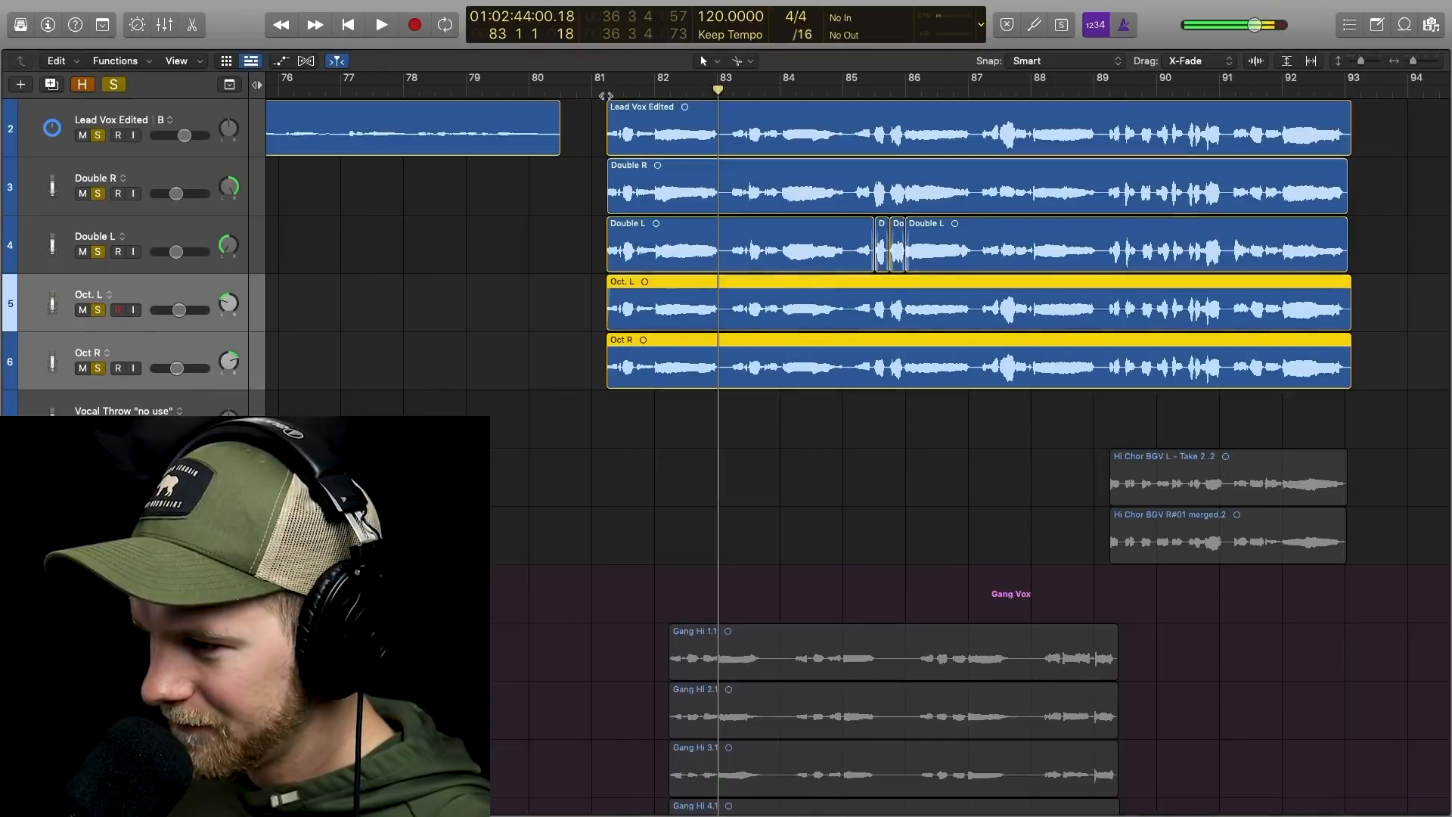
# Play from bar 81, unsolo the lead and doubles, then play the octave layers alone
pyautogui.click(600, 76)
pyautogui.press('space')
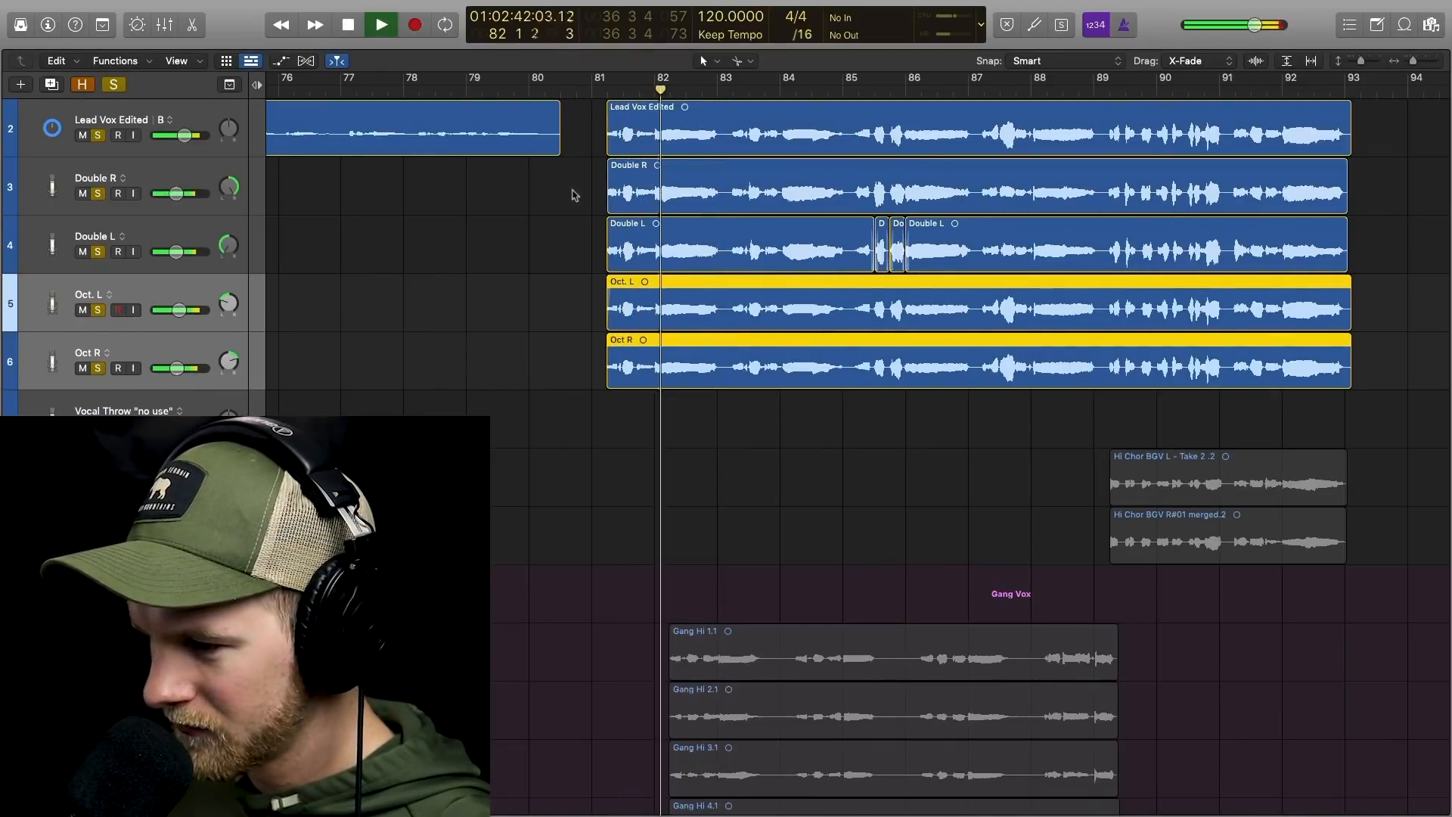
pyautogui.press('space')
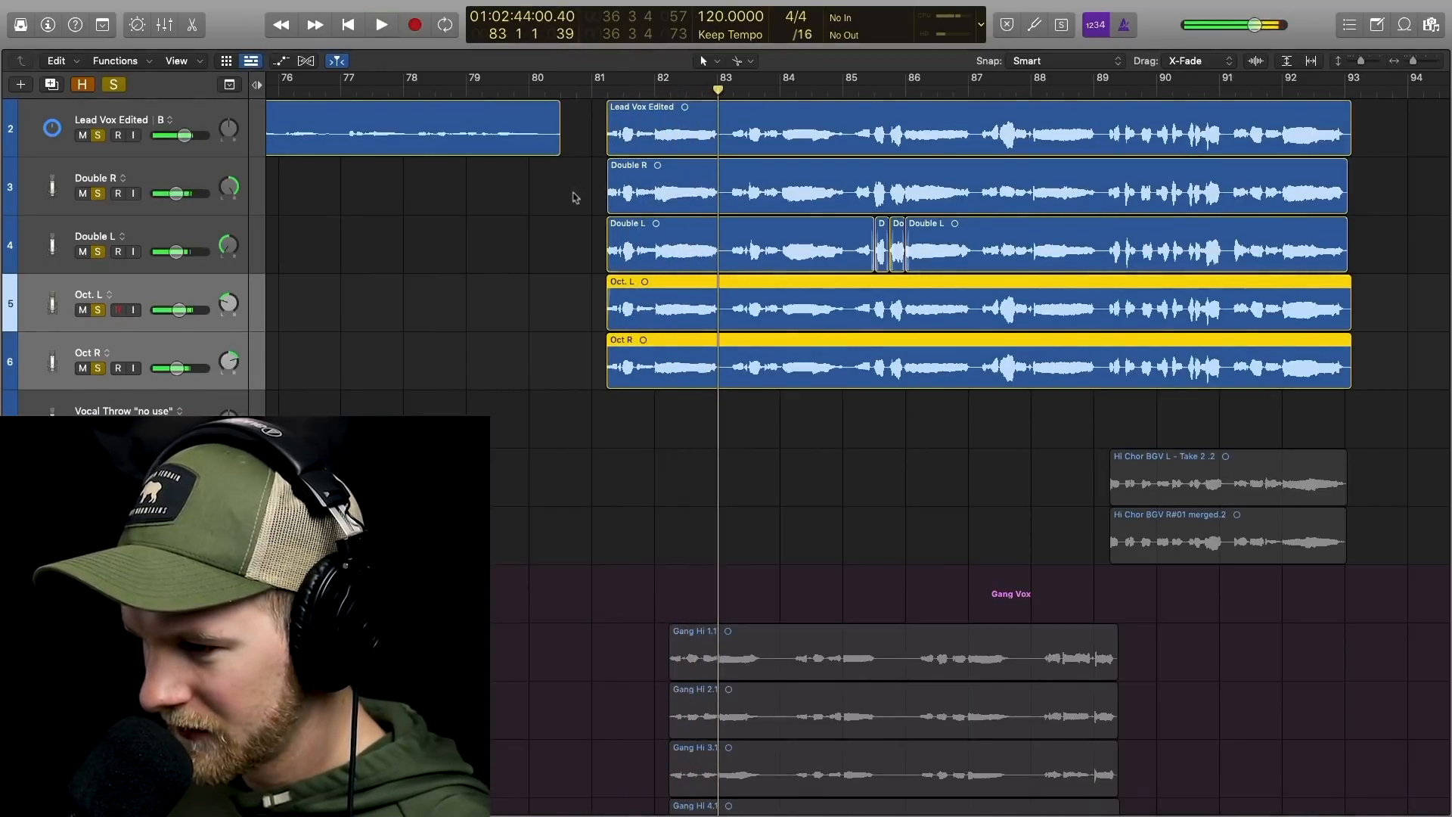
pyautogui.hotkey('ctrl', 's')
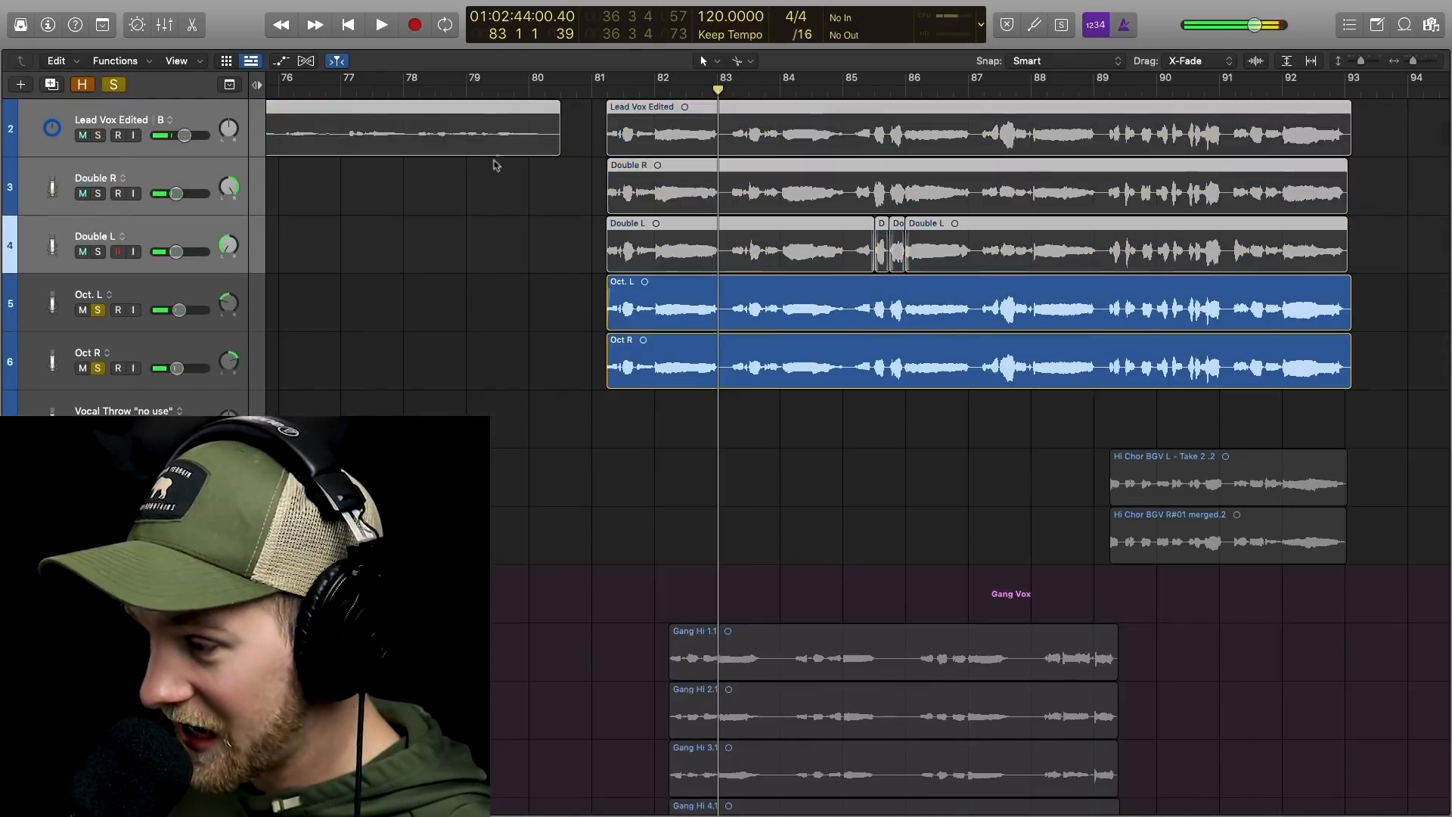
pyautogui.click(609, 93)
pyautogui.press('space')
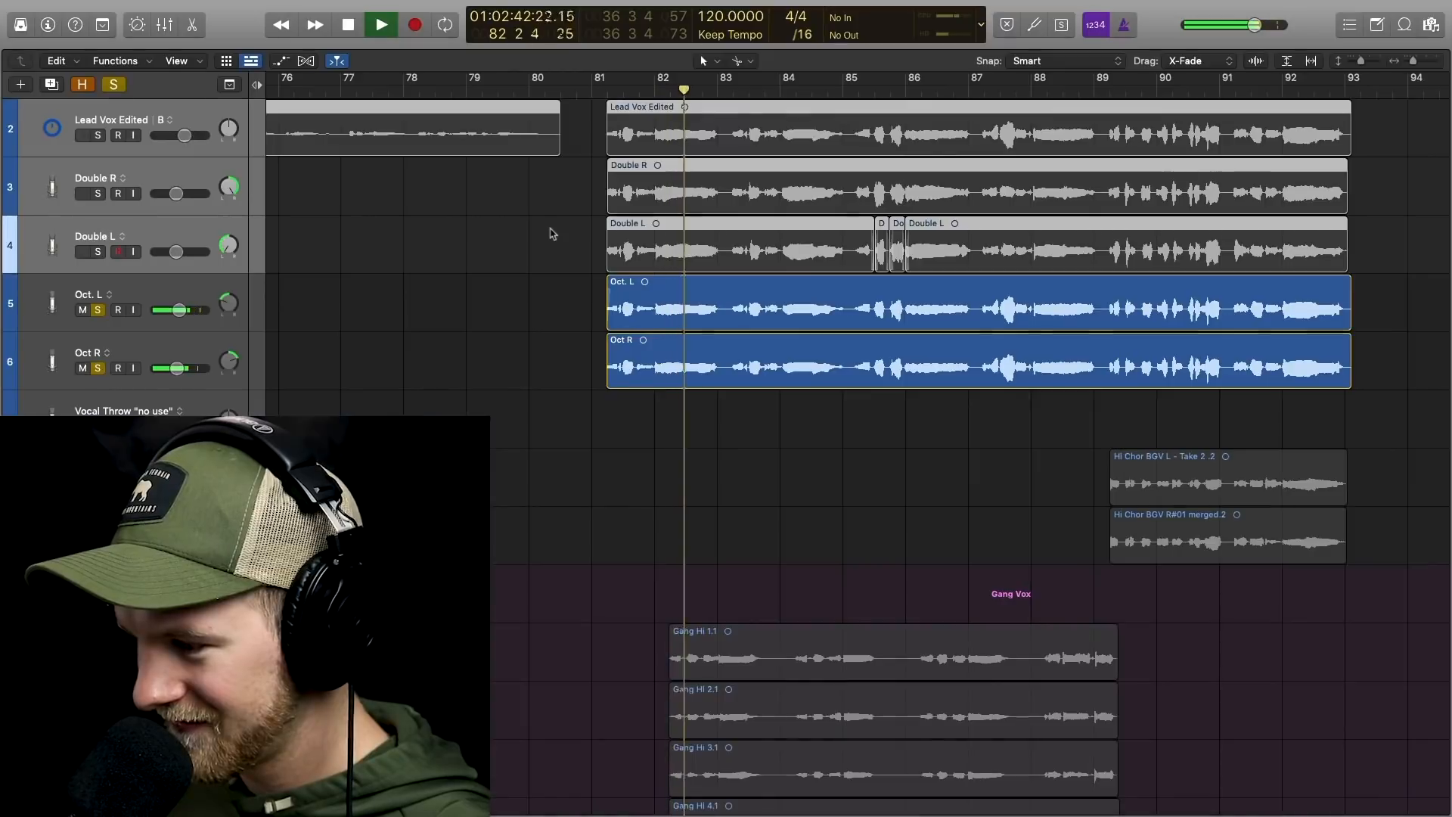
pyautogui.press('space')
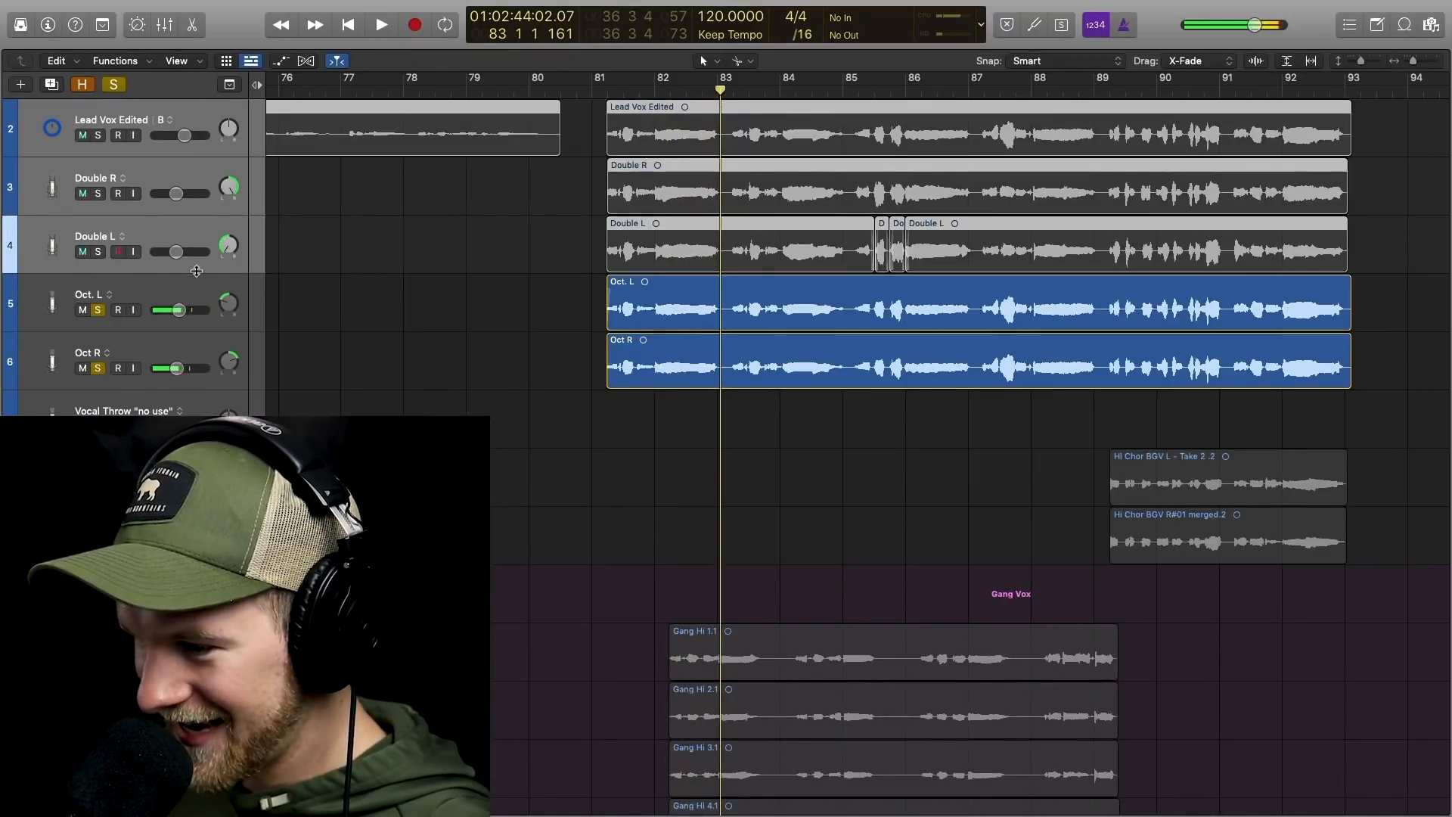
# Select the Oct. L track, keeping Oct R out of the selection
pyautogui.click(193, 287)
pyautogui.keyDown('shift'); pyautogui.click(208, 348); pyautogui.keyUp('shift')
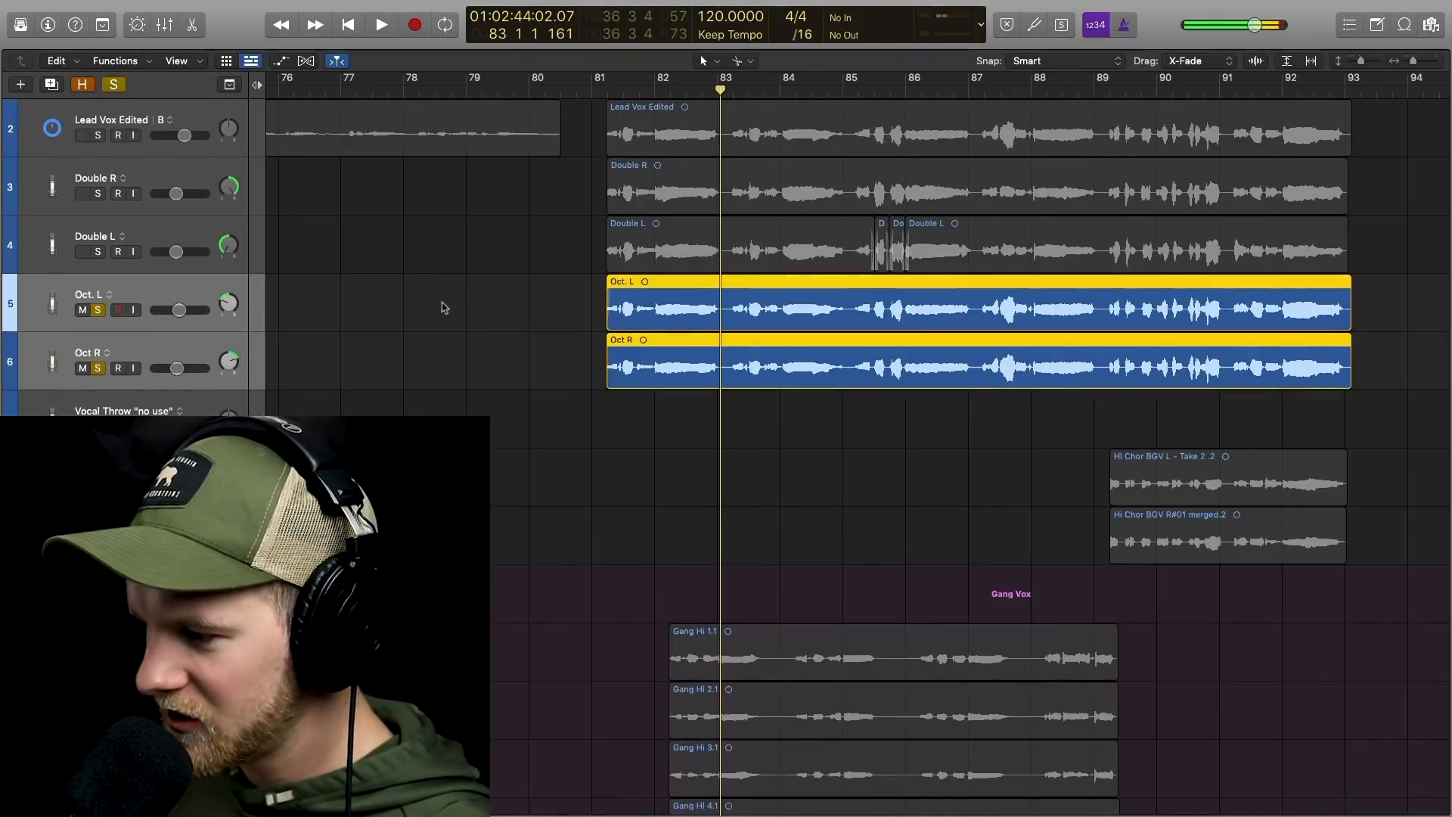
pyautogui.click(544, 317)
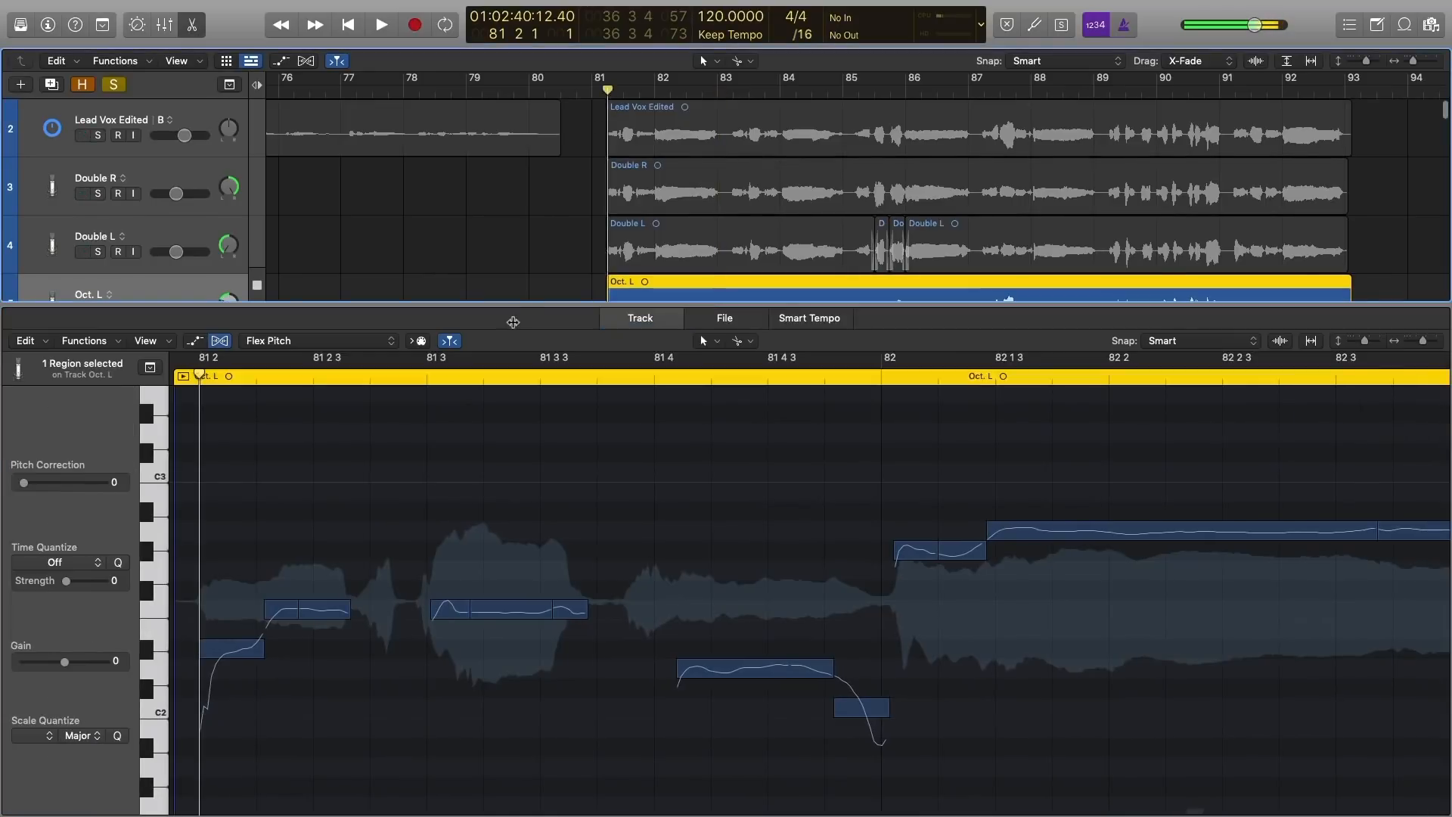
# Close the pitch editor and reopen the Oct. L region in Flex Pitch
pyautogui.moveTo(518, 304); pyautogui.dragTo(517, 237)
pyautogui.hscroll(-3, 526, 485)
pyautogui.scroll(-5, 527, 486)
pyautogui.scroll(-5, 526, 486)
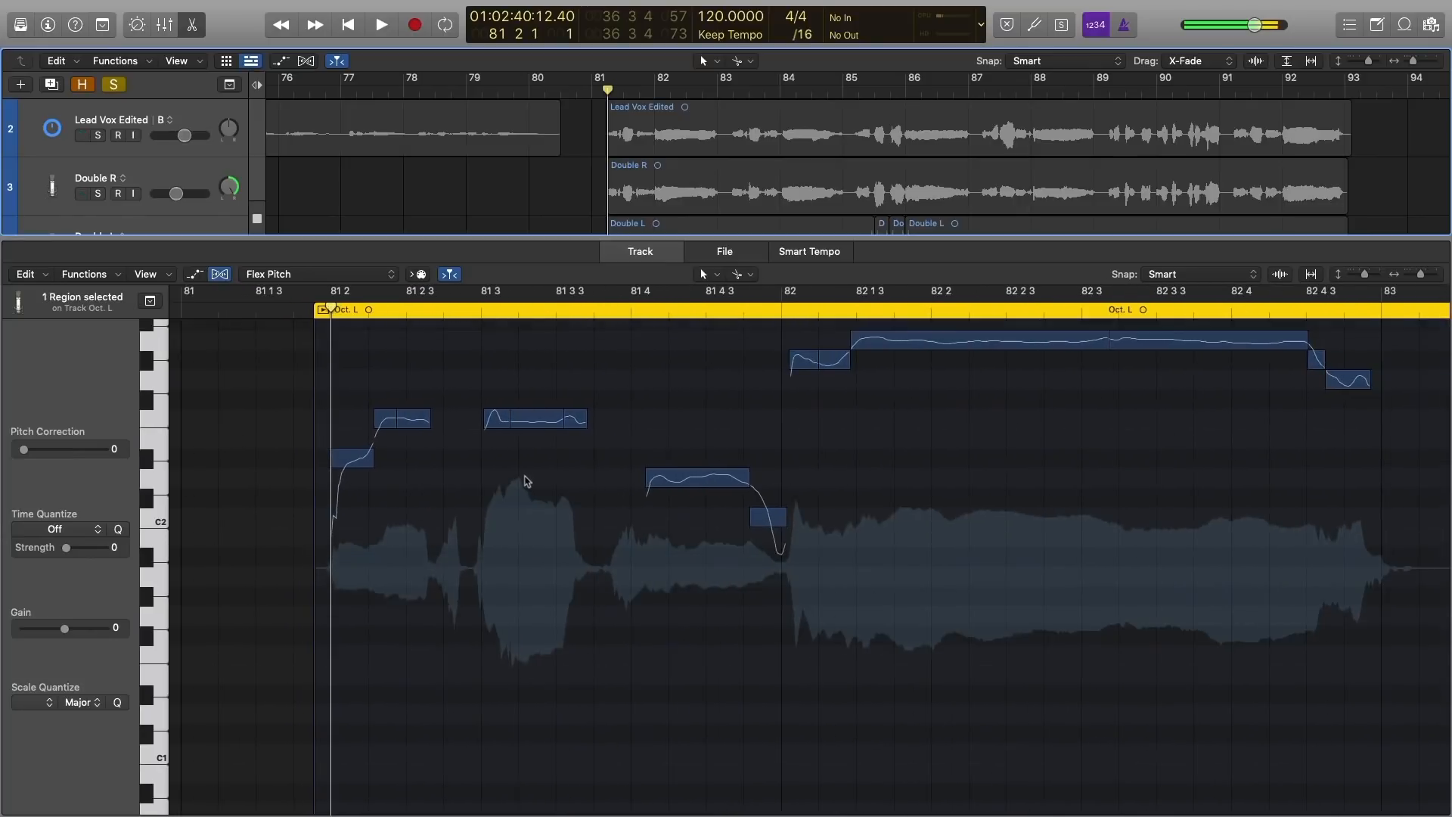
pyautogui.scroll(3, 523, 482)
pyautogui.click(433, 245)
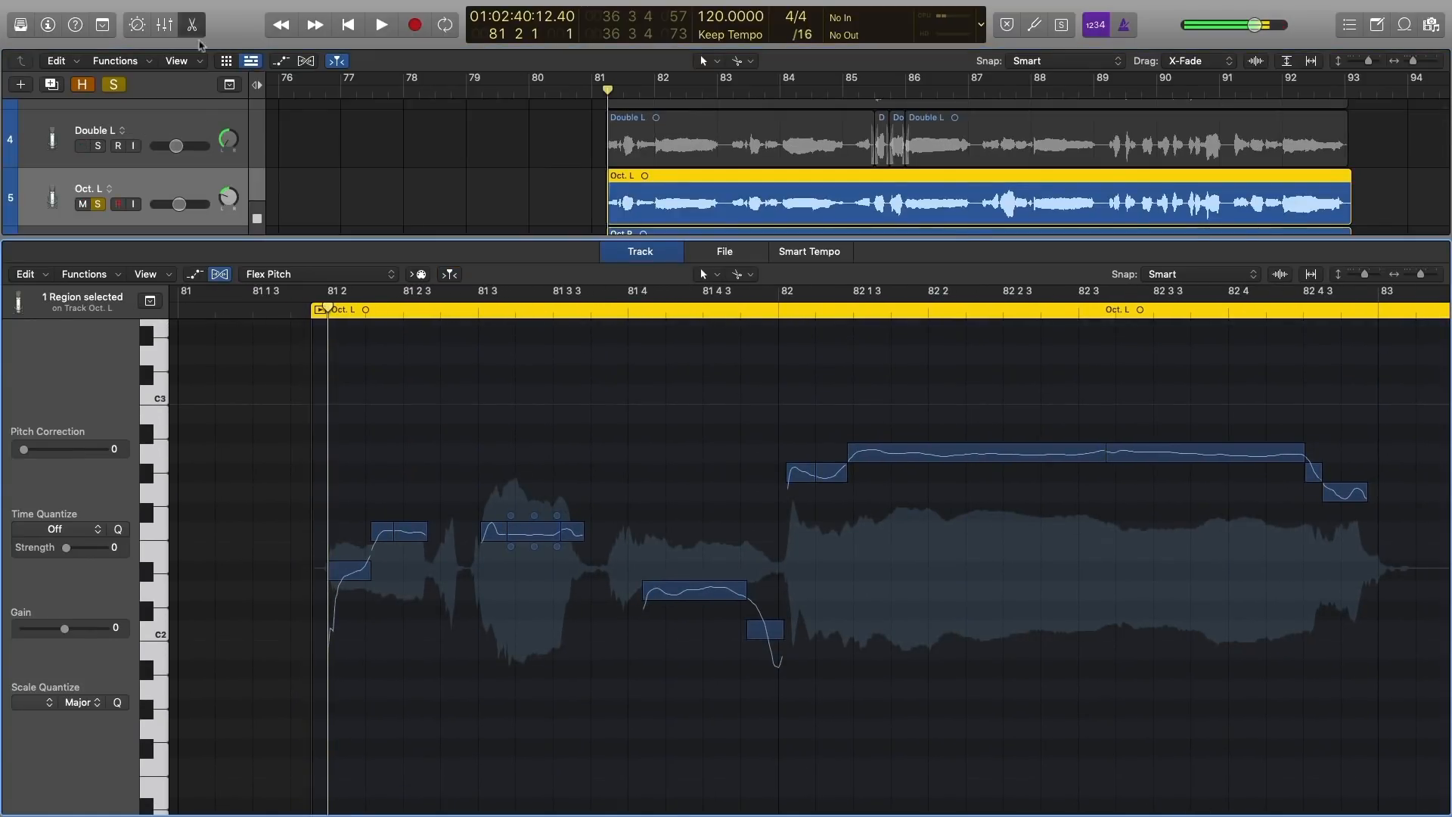
pyautogui.click(191, 23)
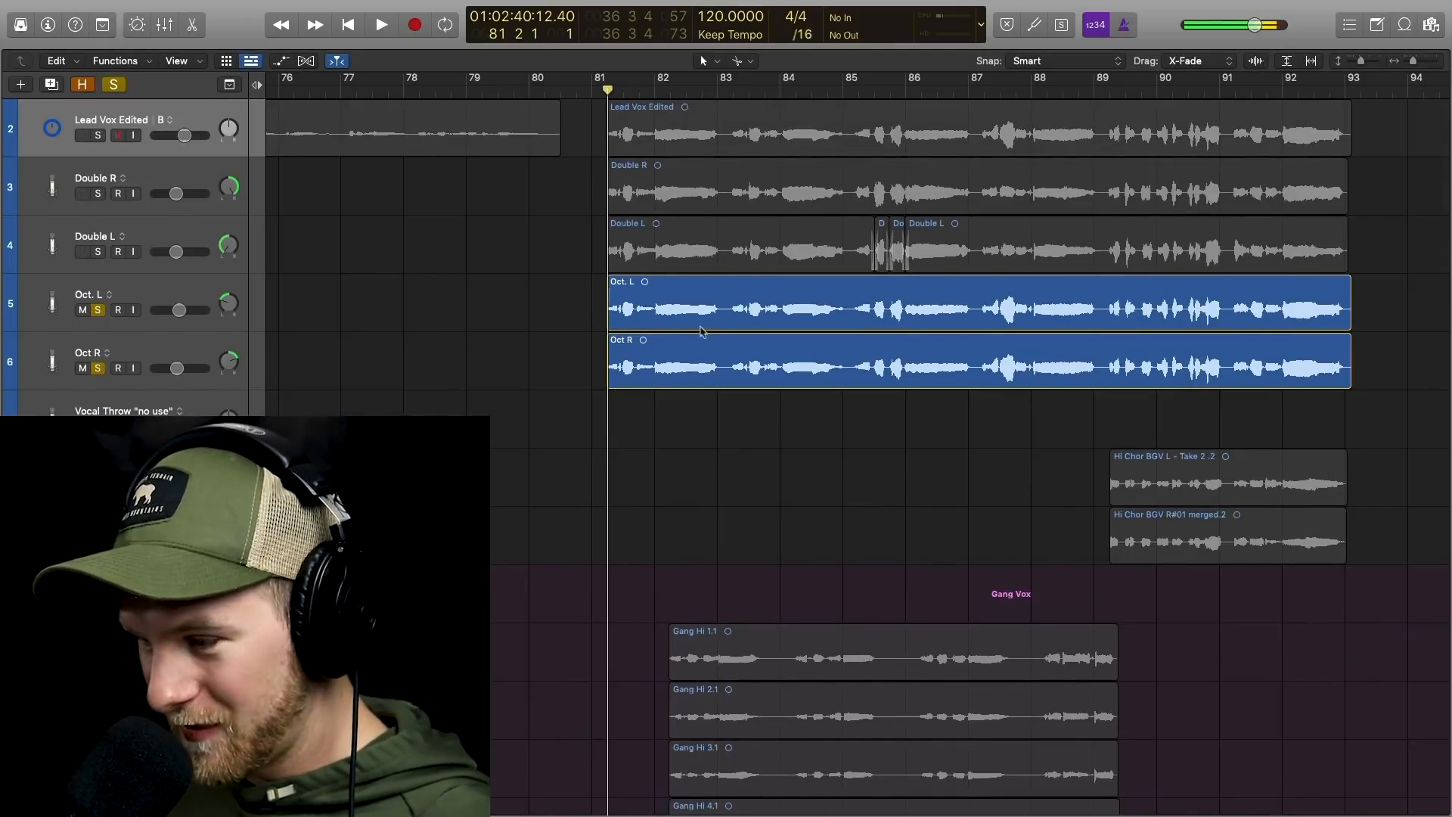
pyautogui.click(453, 328)
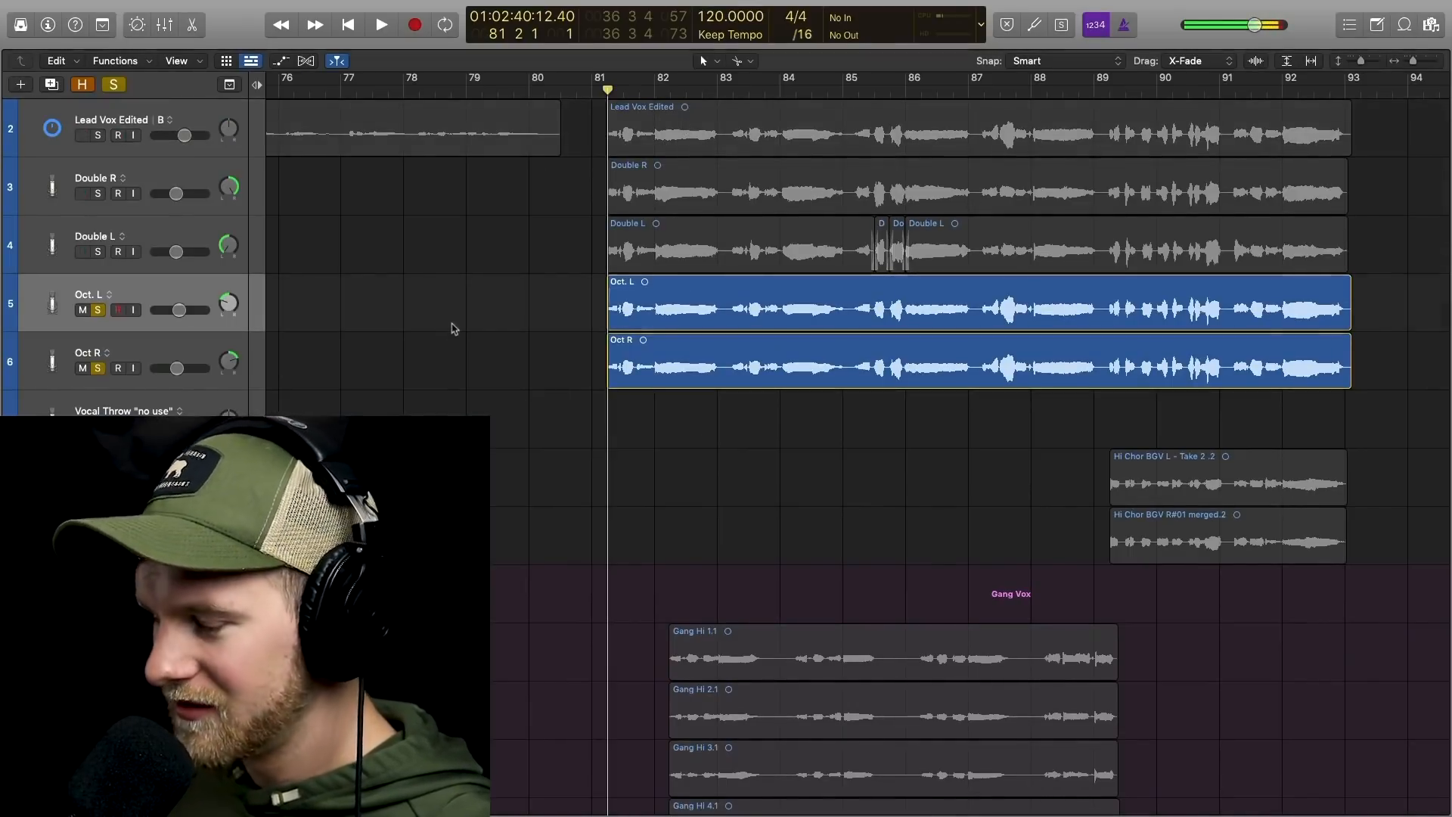
pyautogui.doubleClick(656, 309)
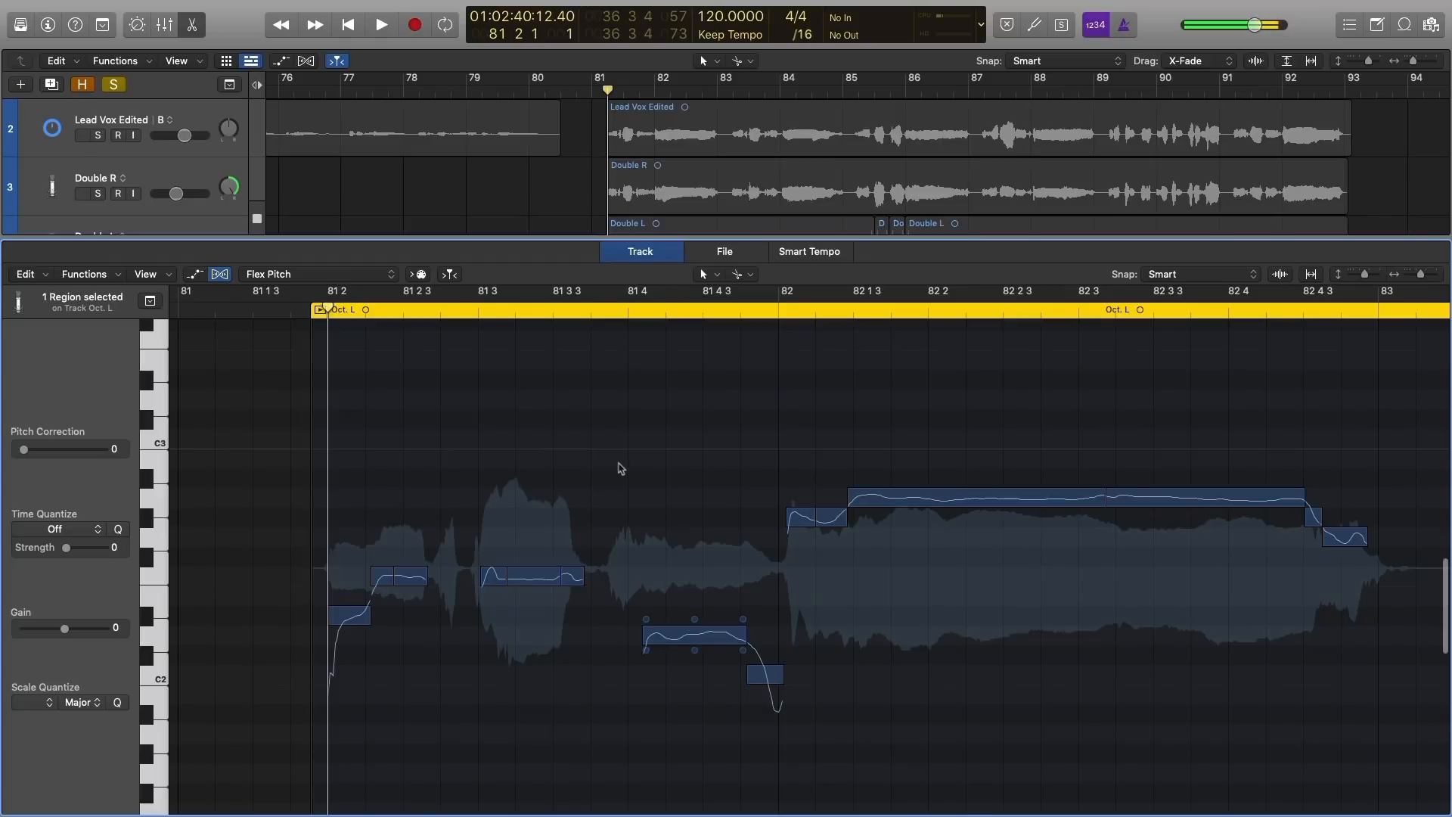
# Lower the second Oct. L note's formant to -276, then select and deselect all notes
pyautogui.click(351, 621)
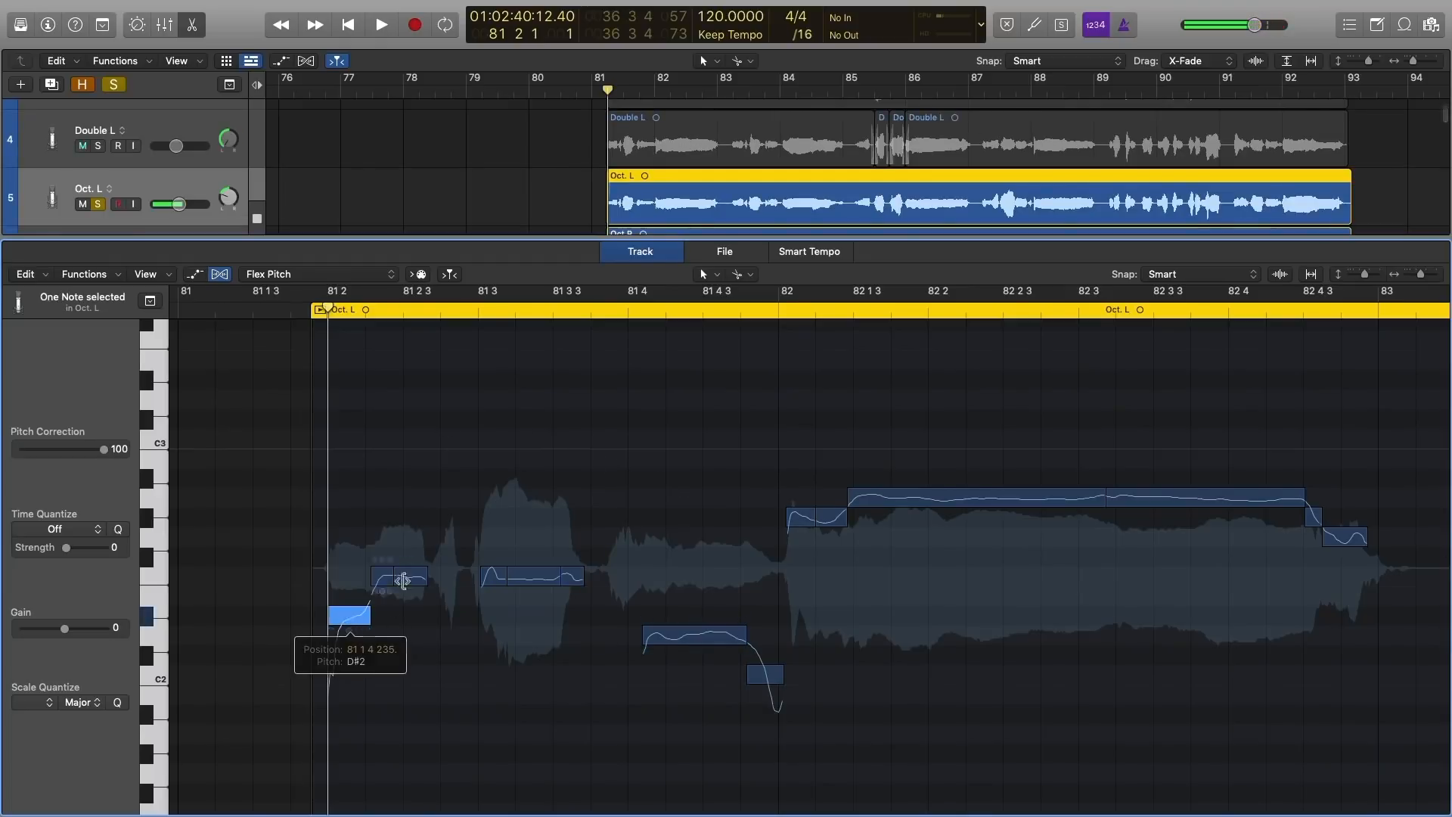
pyautogui.moveTo(403, 581); pyautogui.dragTo(422, 582)
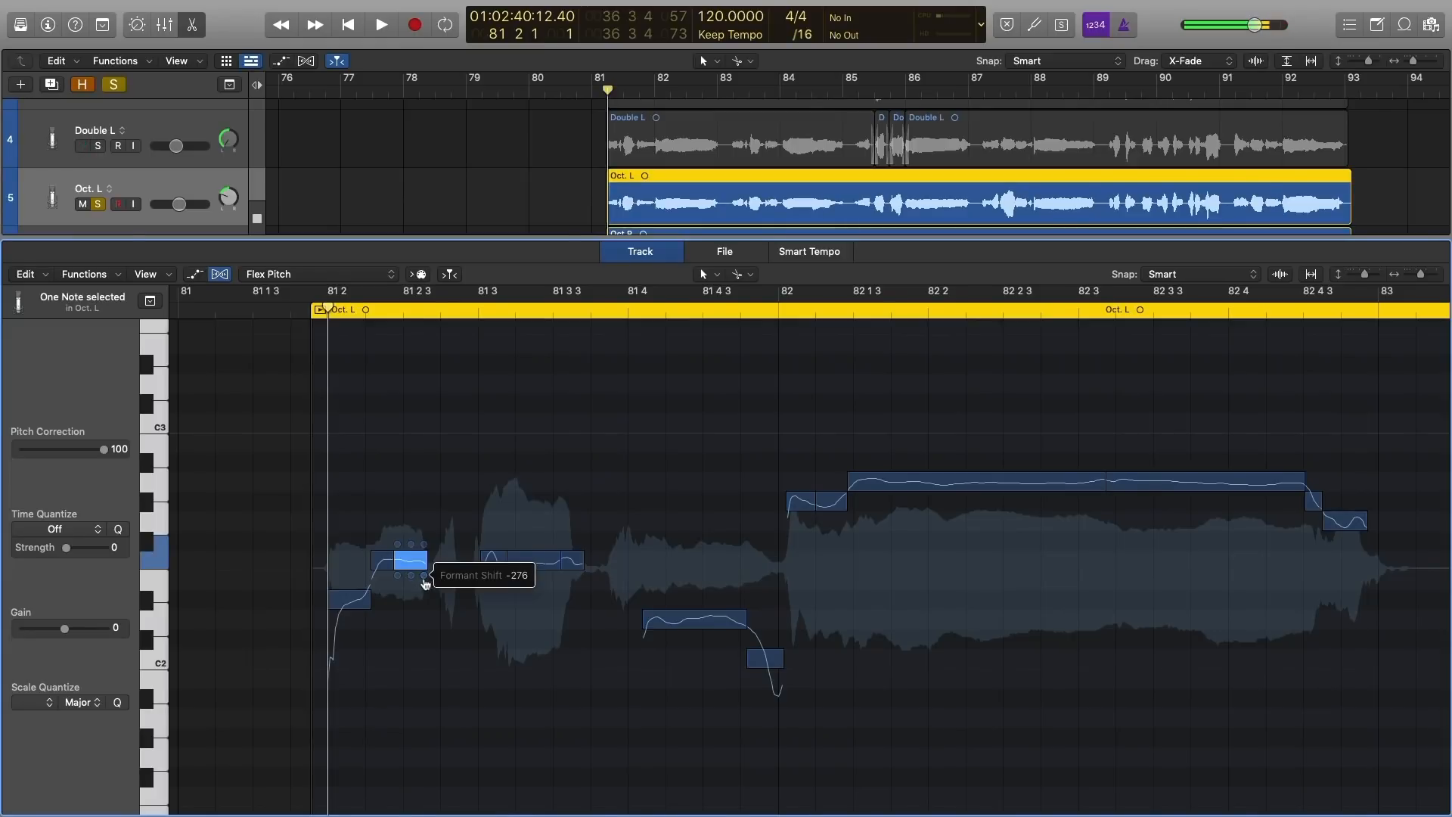
pyautogui.click(620, 603)
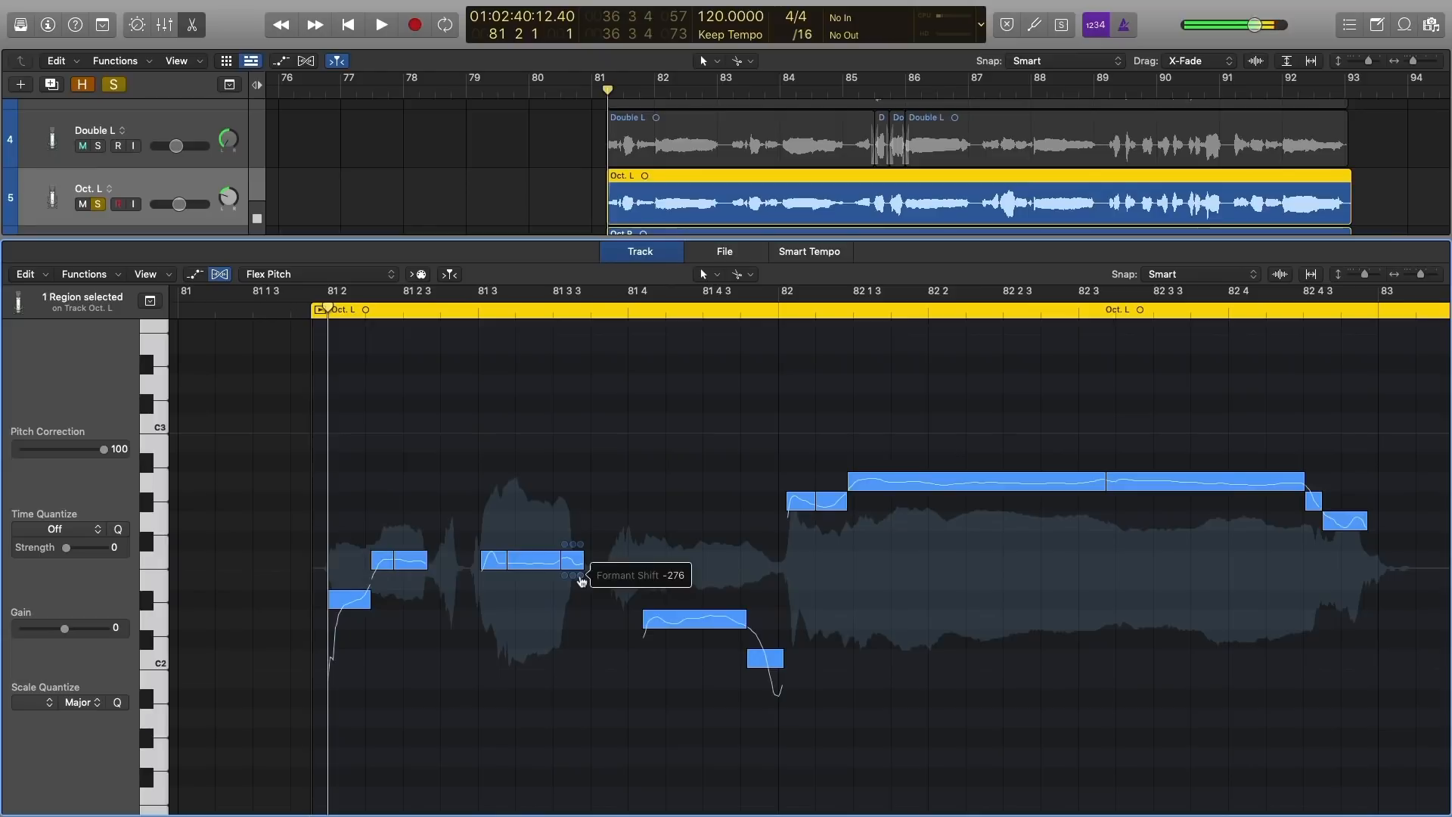
pyautogui.click(539, 472)
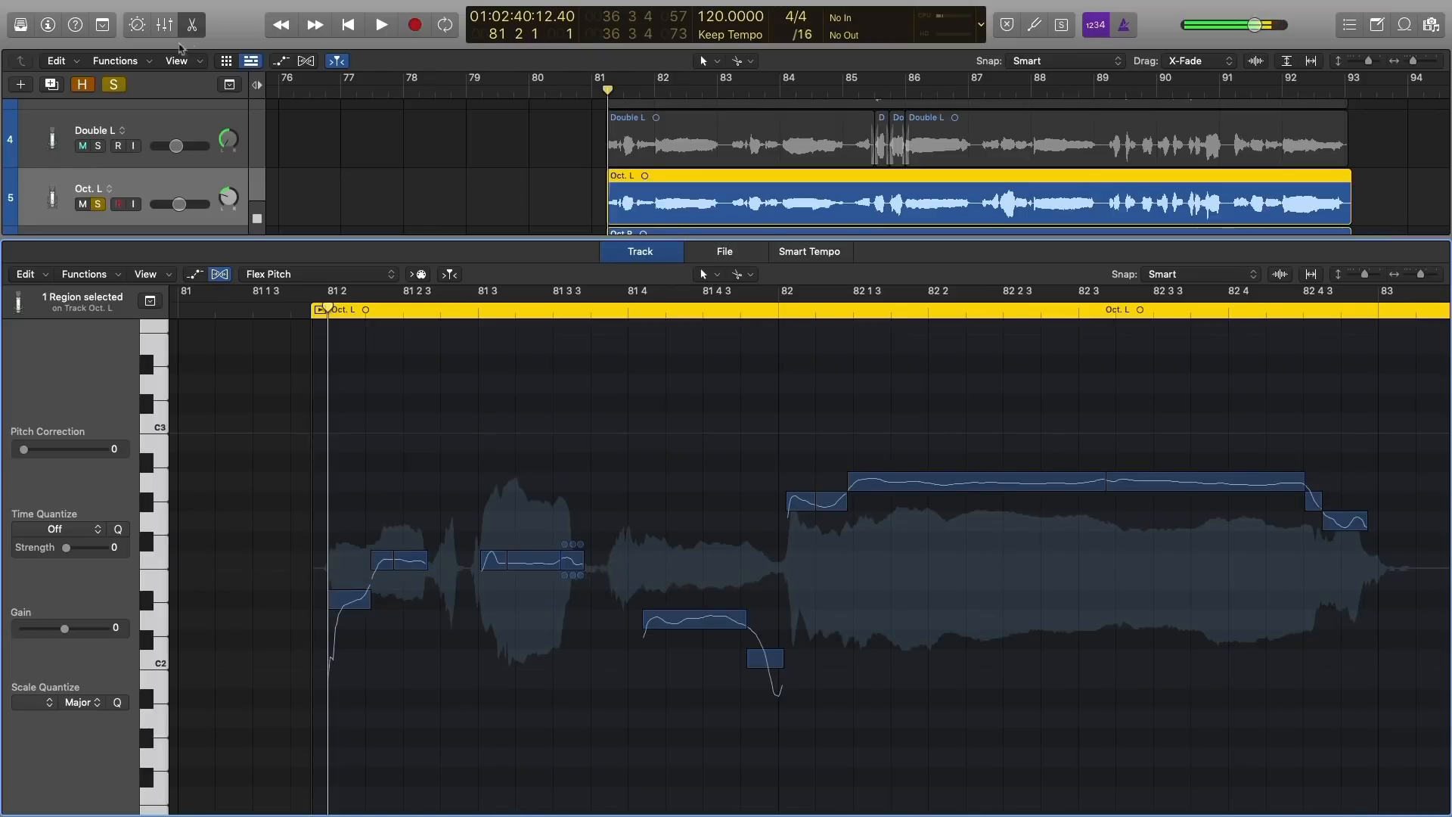
# Close the editor and open the Oct R region in Flex Pitch instead
pyautogui.click(193, 27)
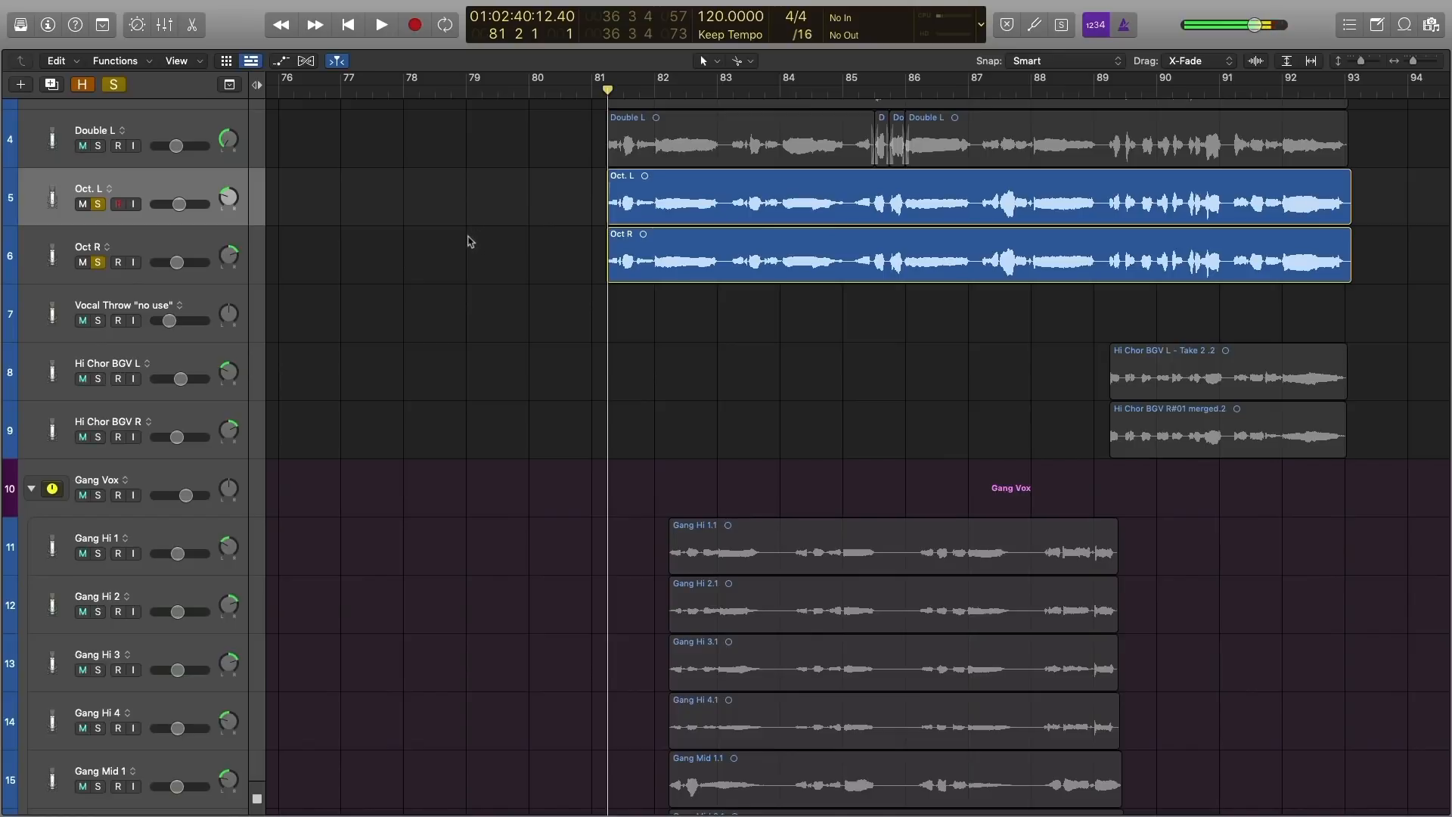
pyautogui.click(164, 242)
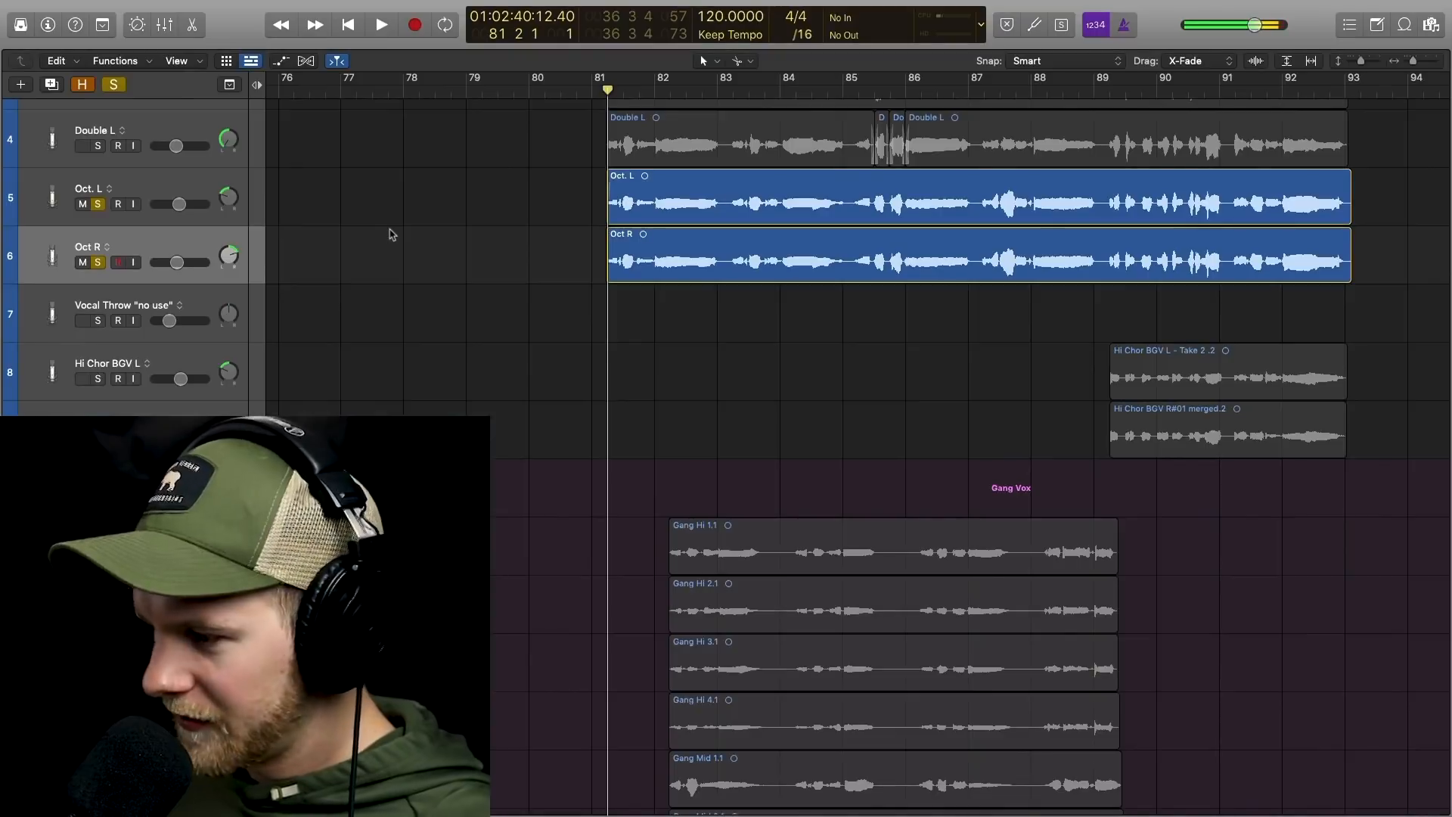
pyautogui.doubleClick(677, 256)
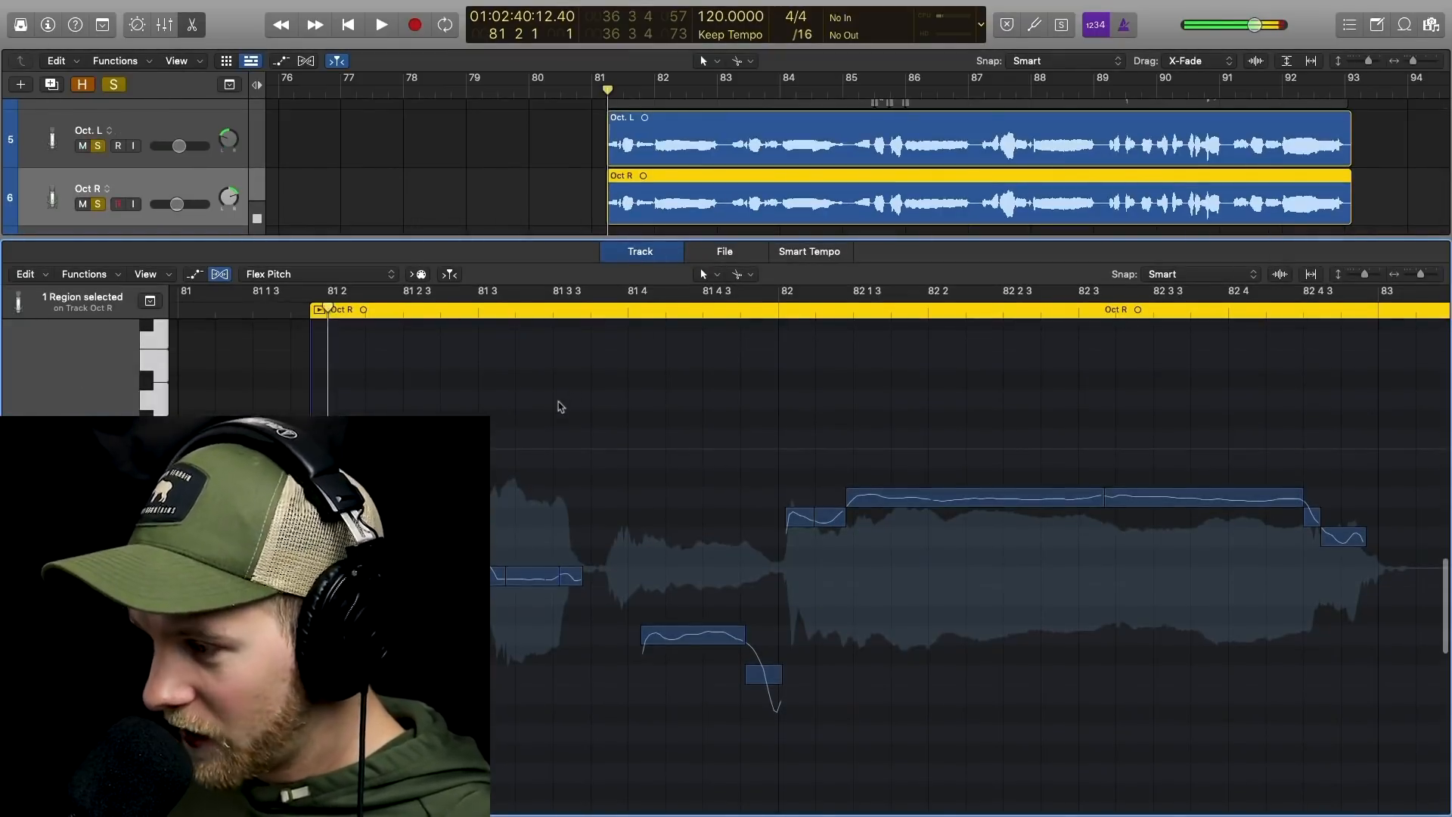
# Switch the pitch editor between the Oct. L and Oct R regions, settling on Oct. L
pyautogui.click(659, 147)
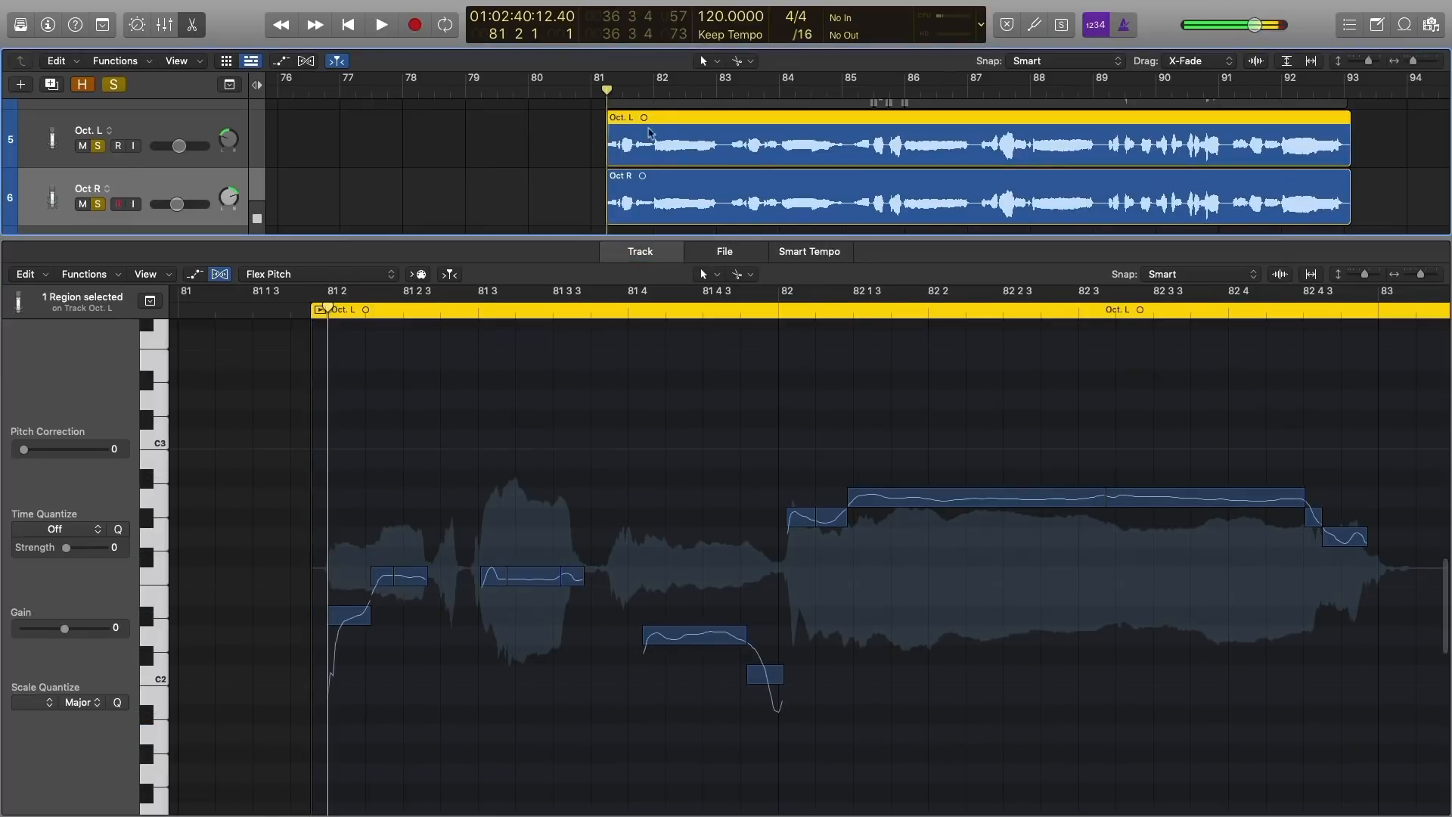
pyautogui.click(639, 198)
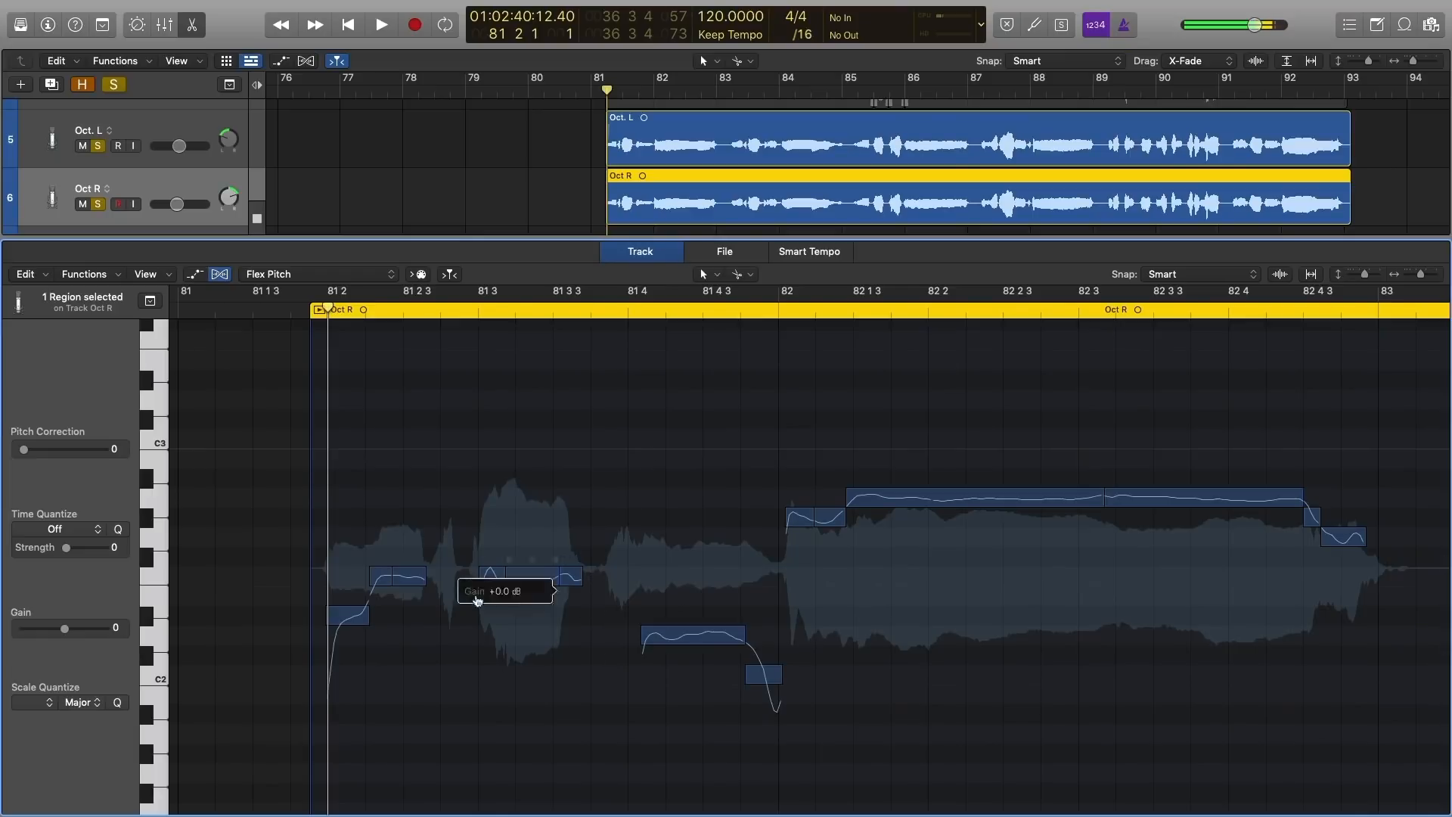
pyautogui.moveTo(397, 581)
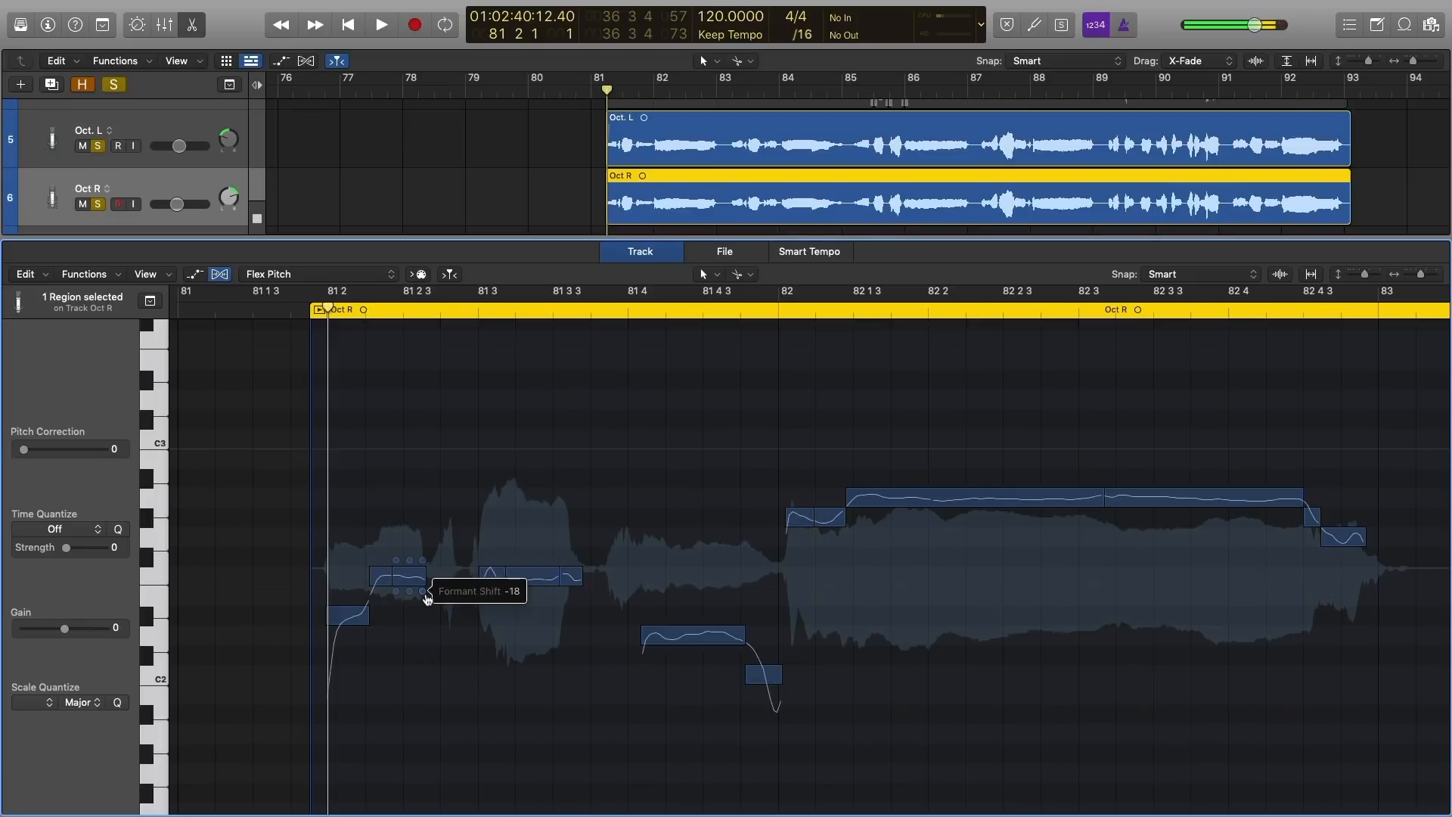
pyautogui.click(732, 158)
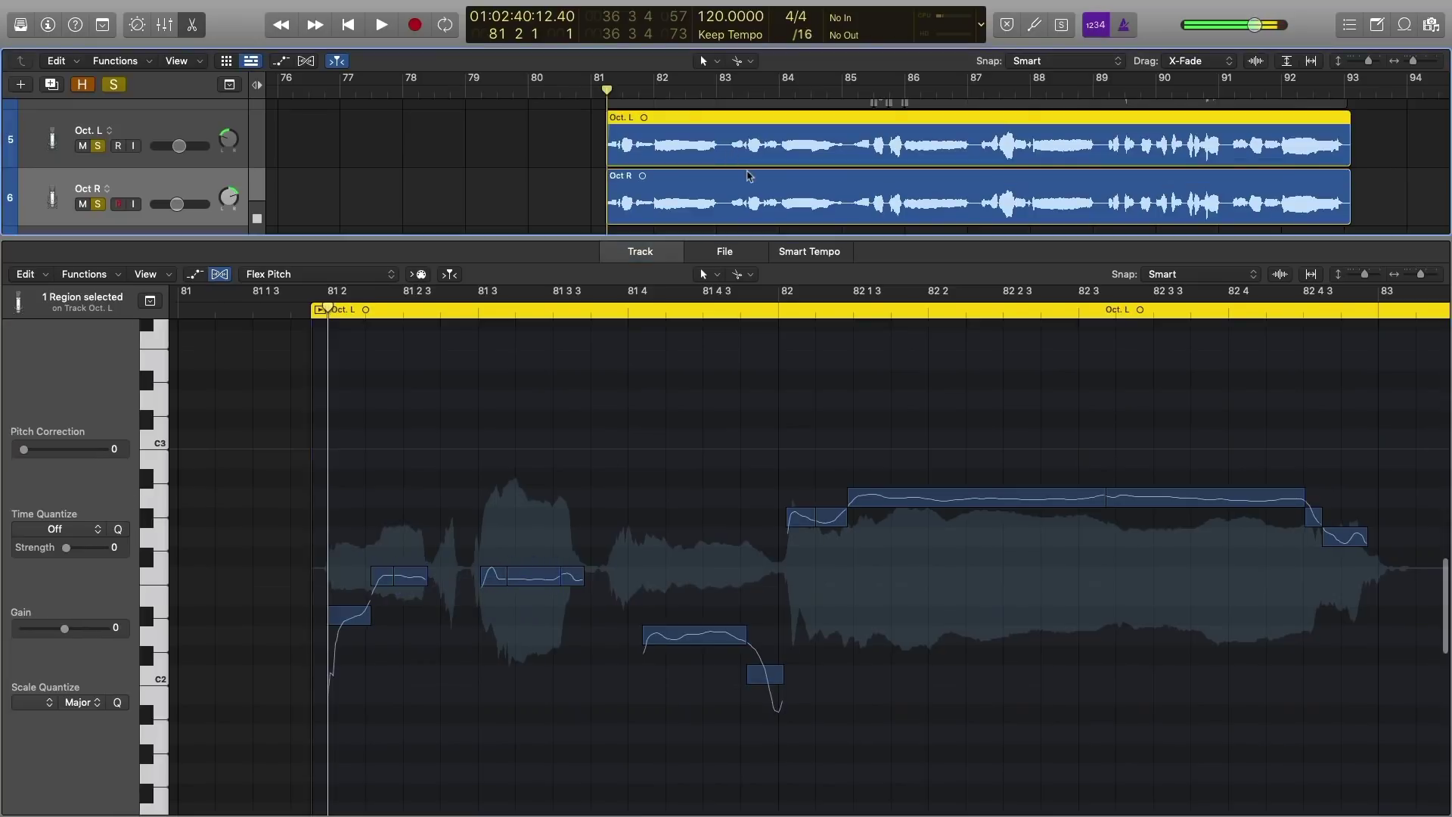
# Select all Oct. L notes at Pitch Correction 100, then select the Oct R track
pyautogui.click(700, 414)
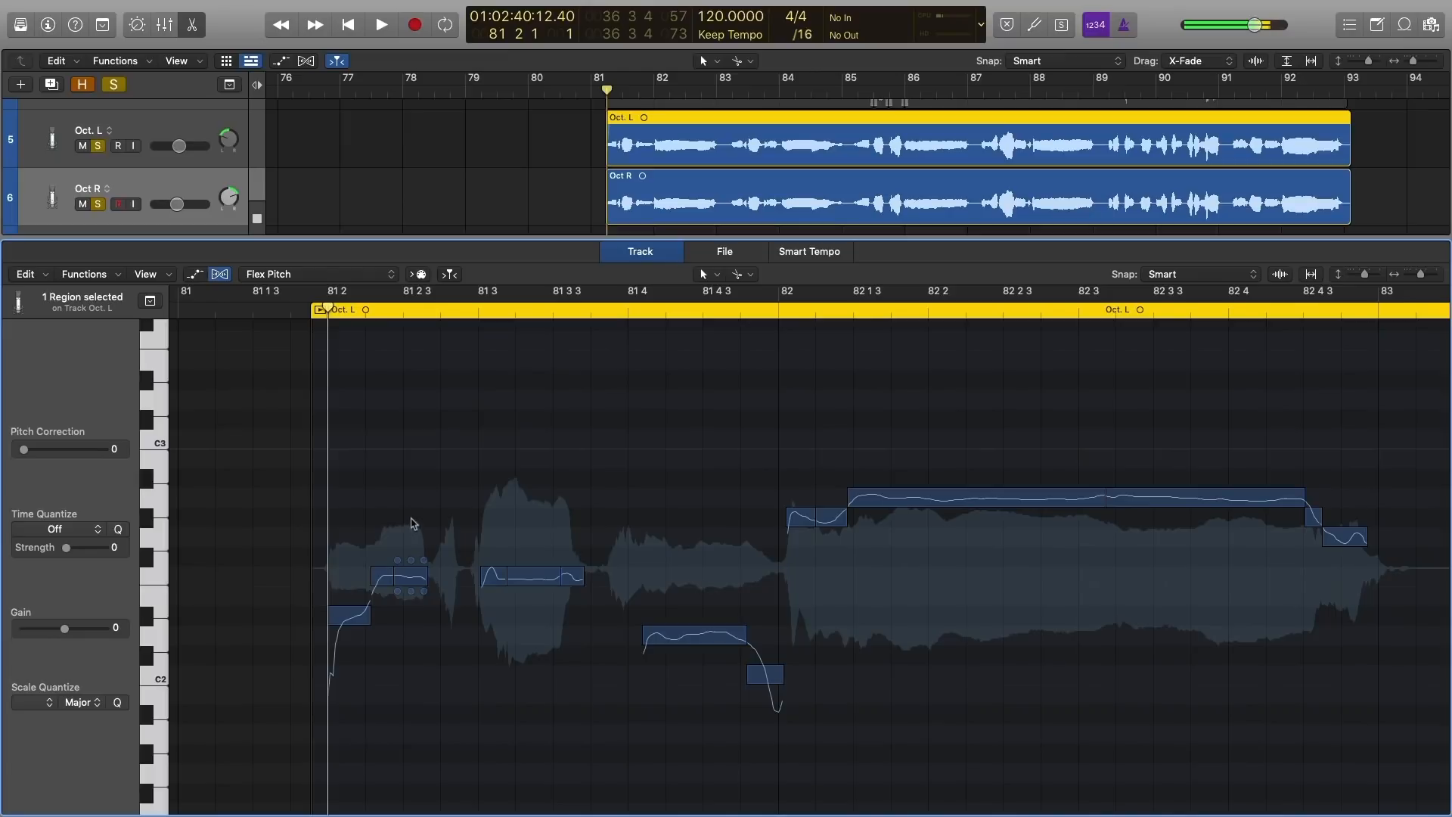
pyautogui.hotkey('ctrl', 'a')
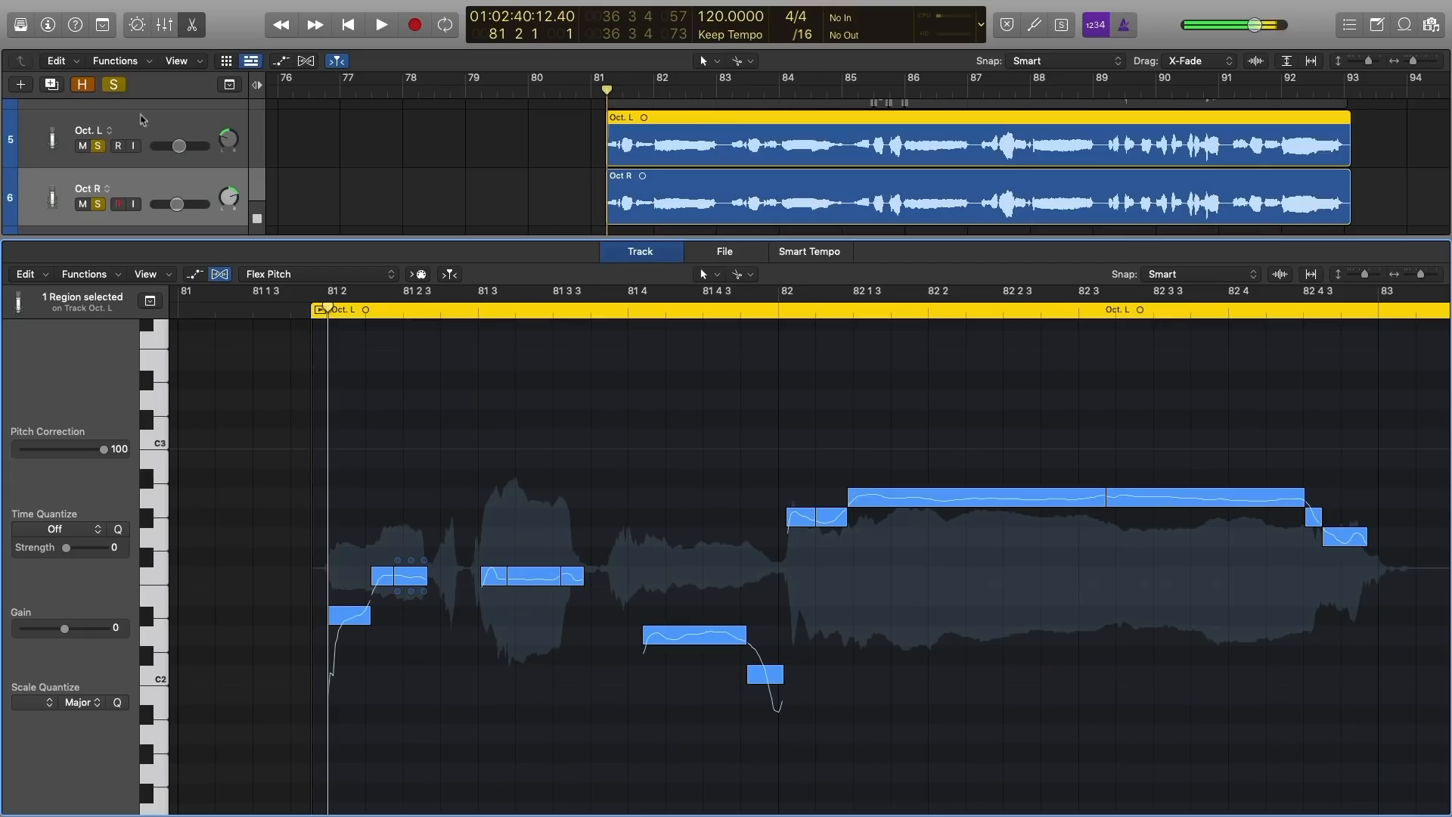
pyautogui.click(153, 179)
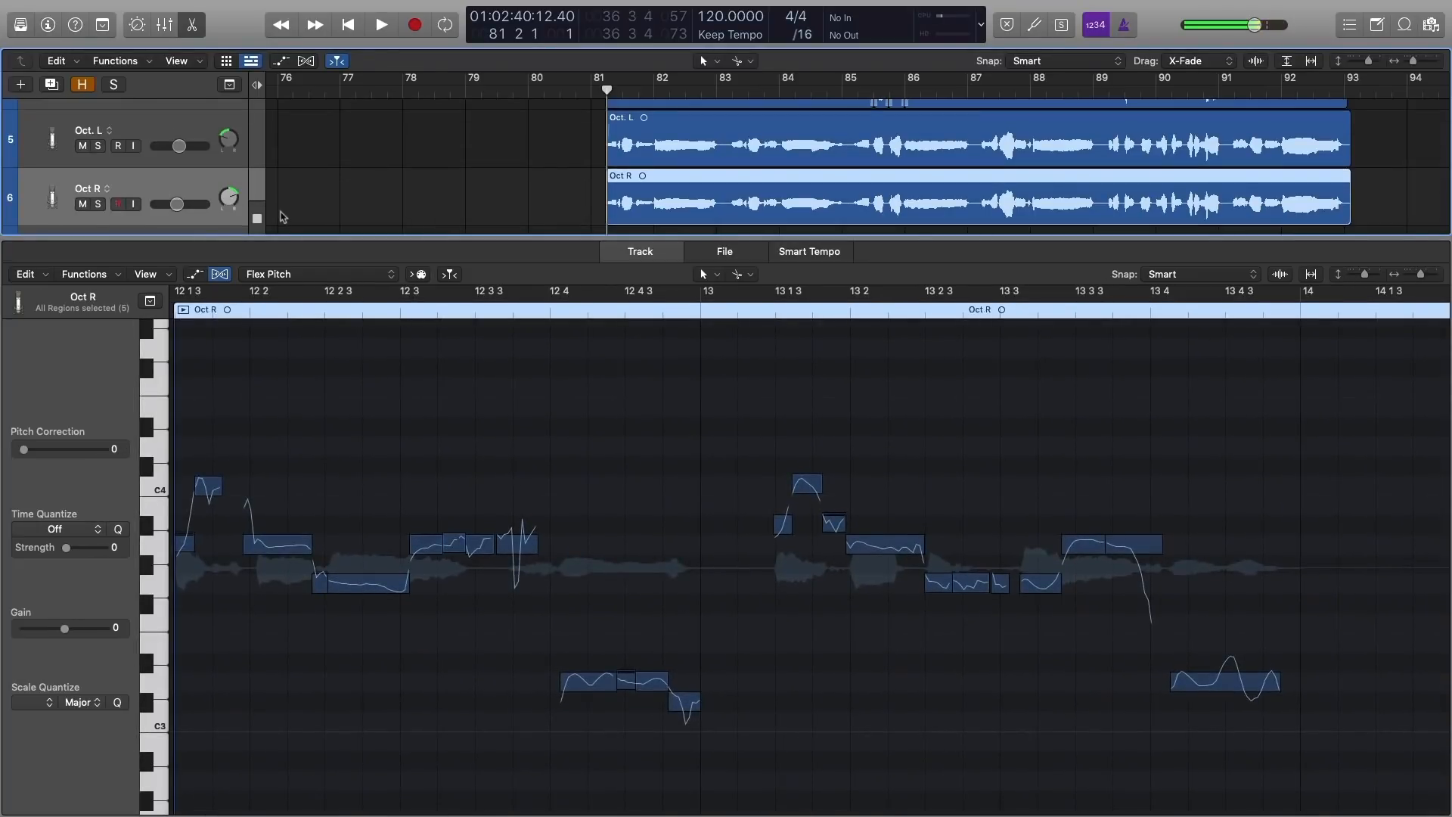
# Solo the Oct R layer and play its pitch-corrected notes
pyautogui.click(153, 180)
pyautogui.press('s')
pyautogui.press('space')
pyautogui.scroll(-5, 500, 413)
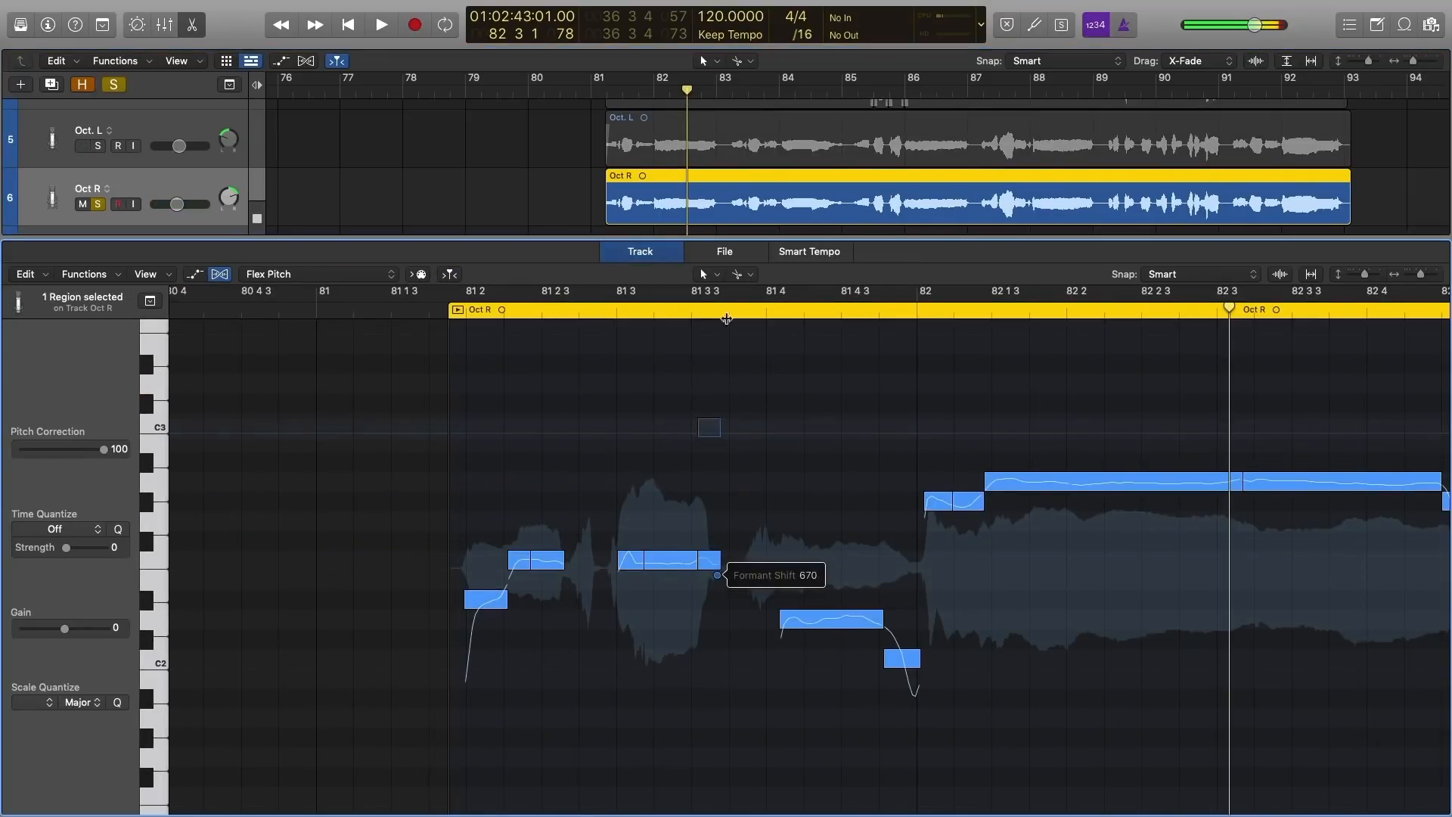
pyautogui.press('space')
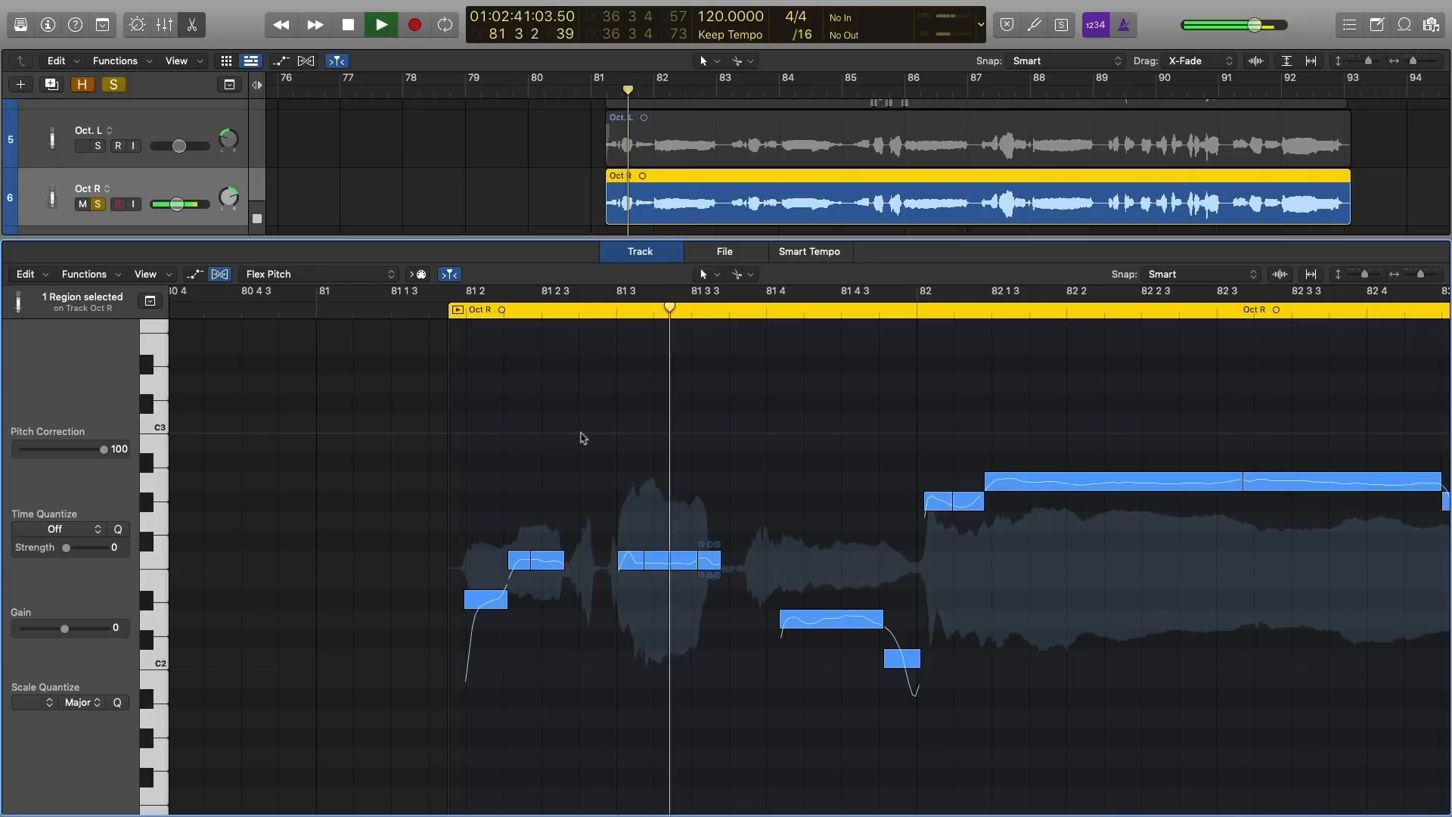
pyautogui.press('space')
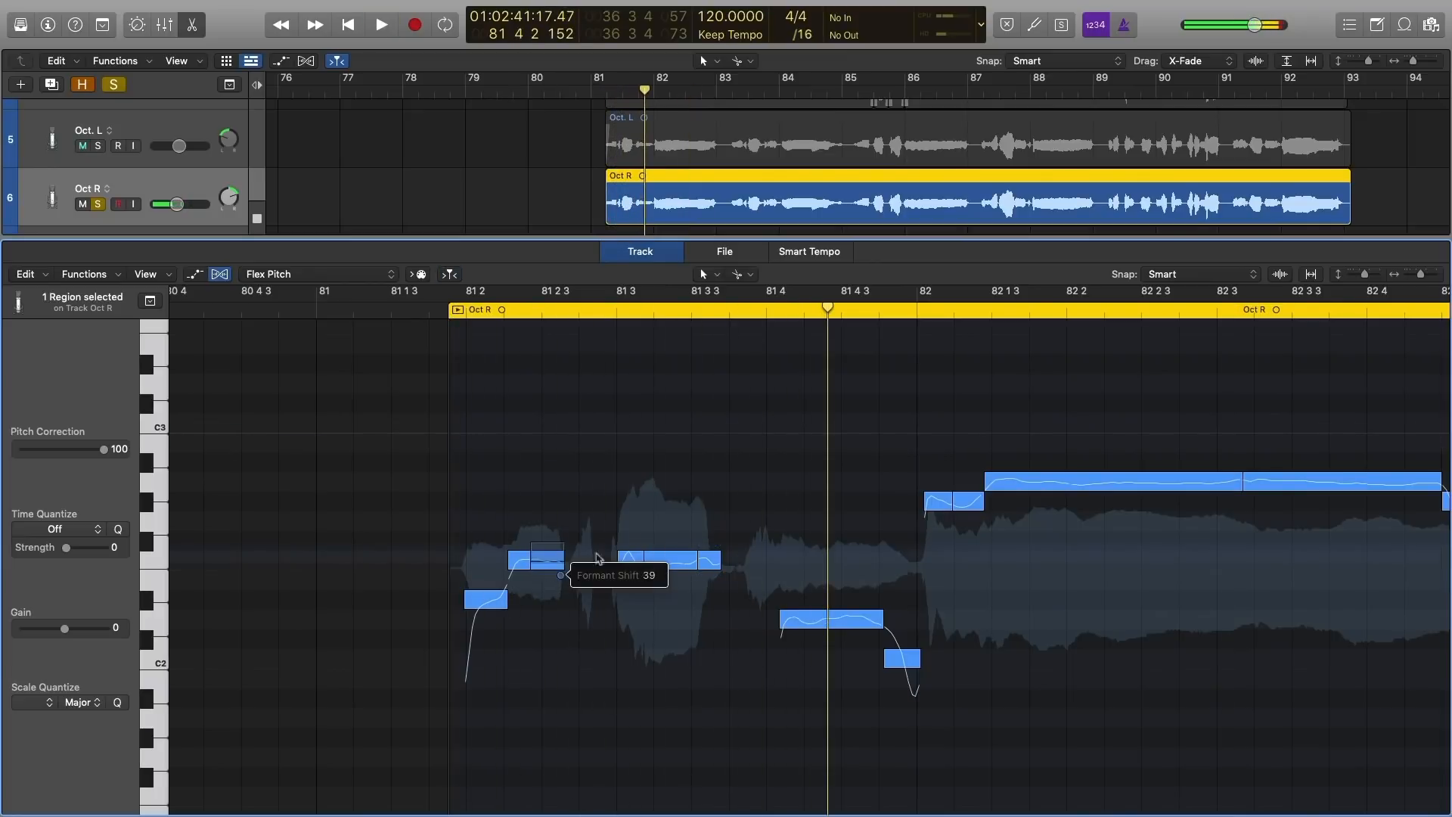
# Lower the first Oct R note's formant, select all notes, then deselect them
pyautogui.moveTo(563, 582); pyautogui.dragTo(612, 650)
pyautogui.click(562, 604)
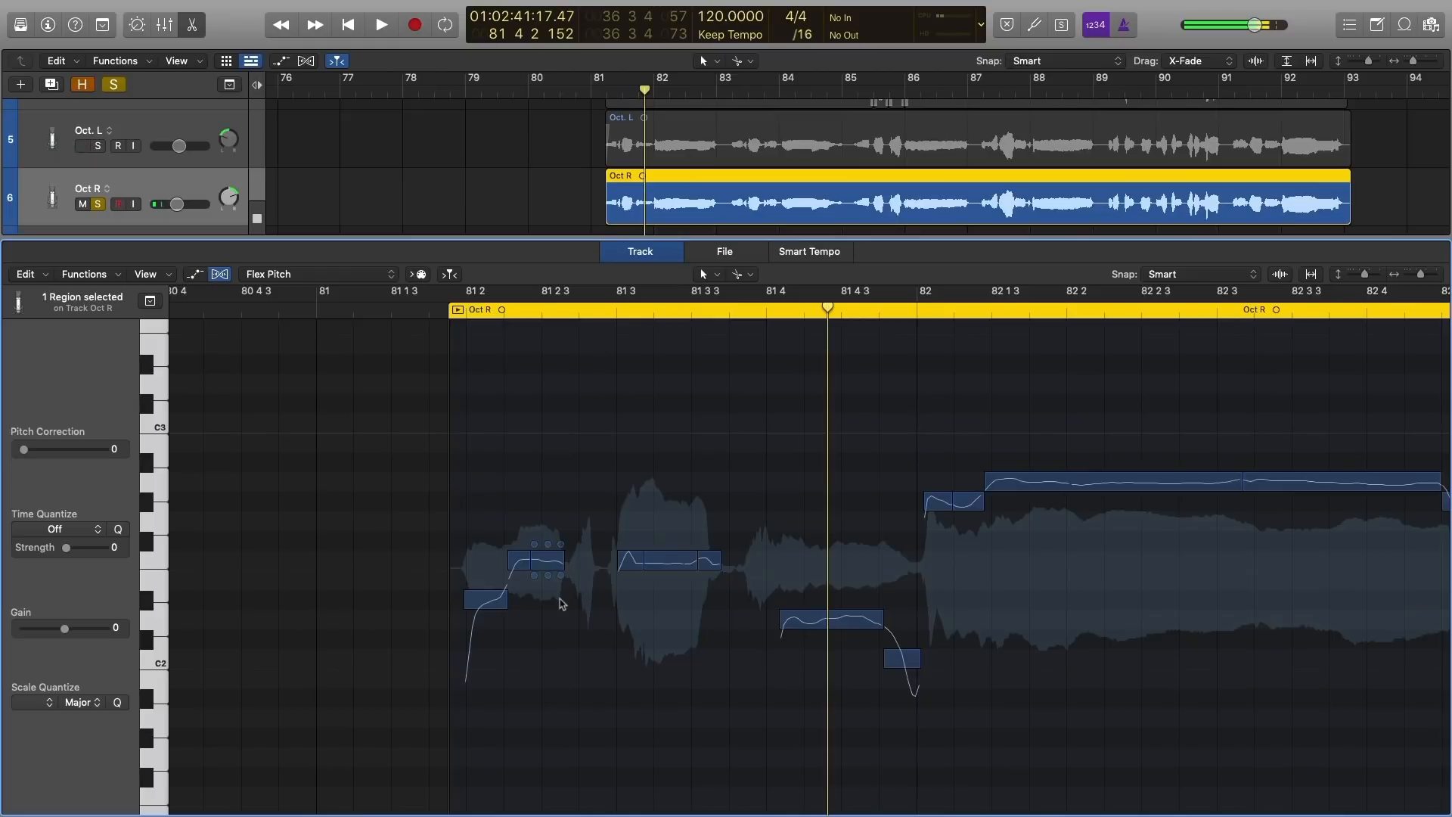
pyautogui.press('super+a')
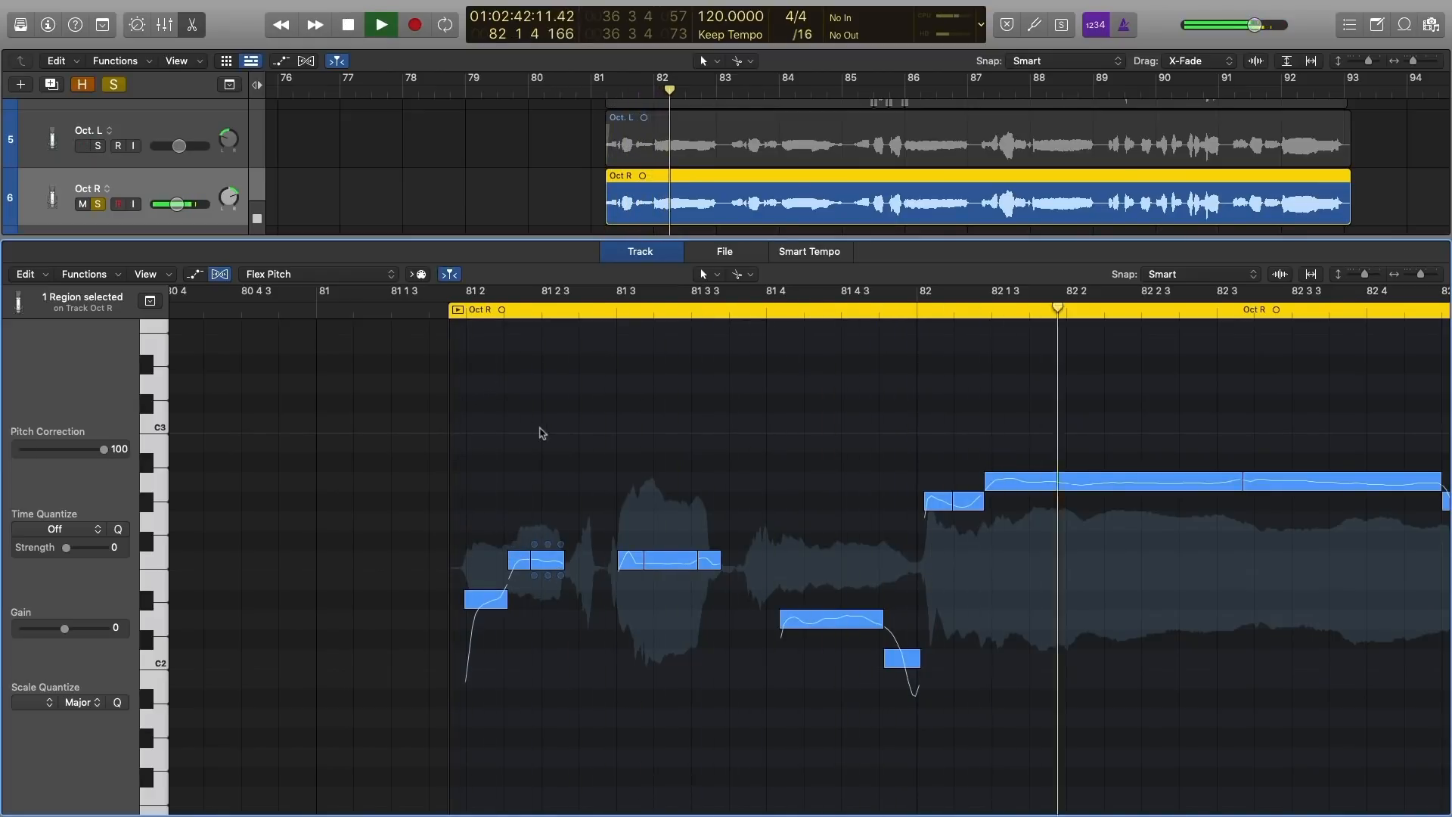
pyautogui.press('space')
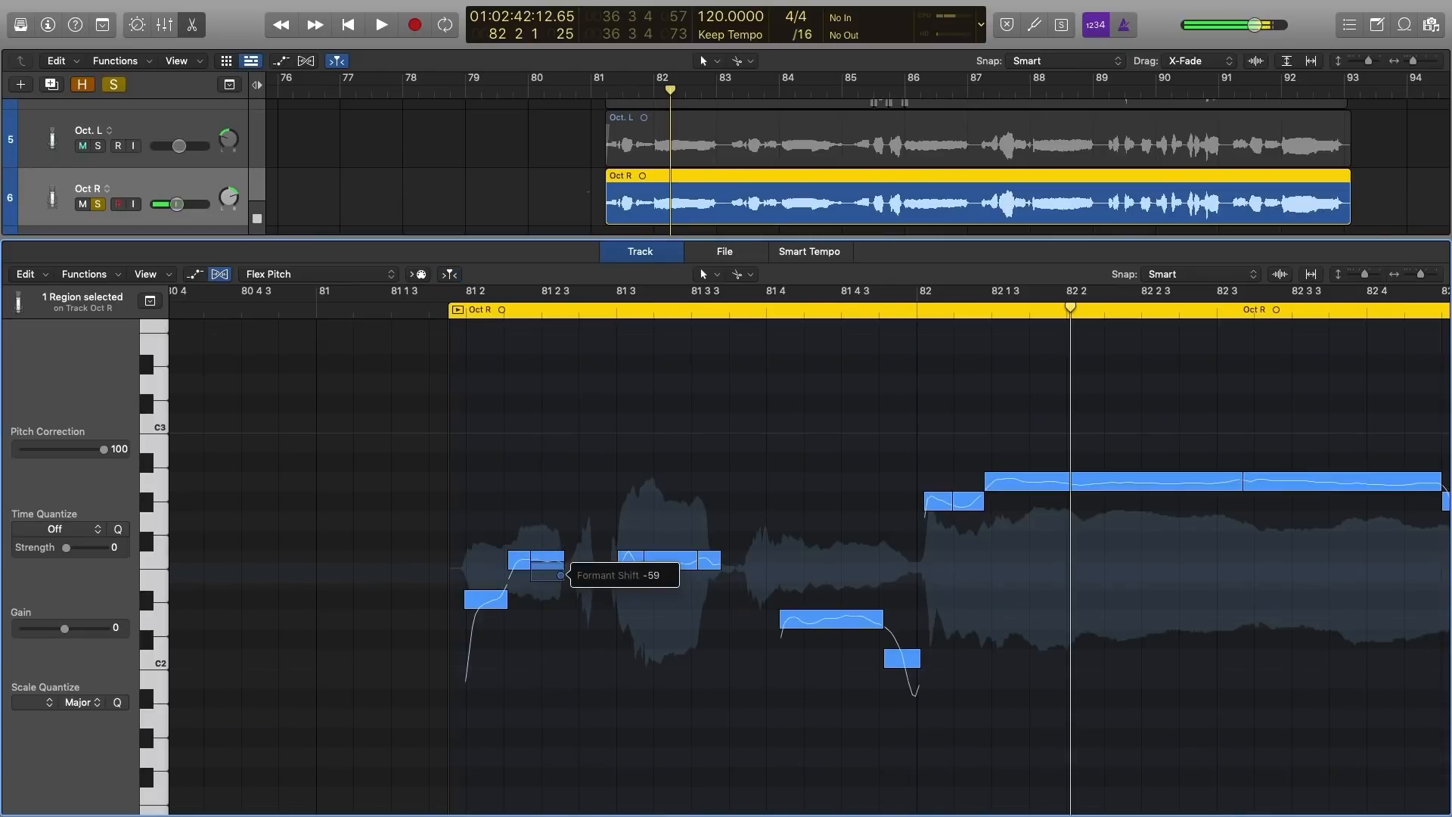
pyautogui.click(685, 452)
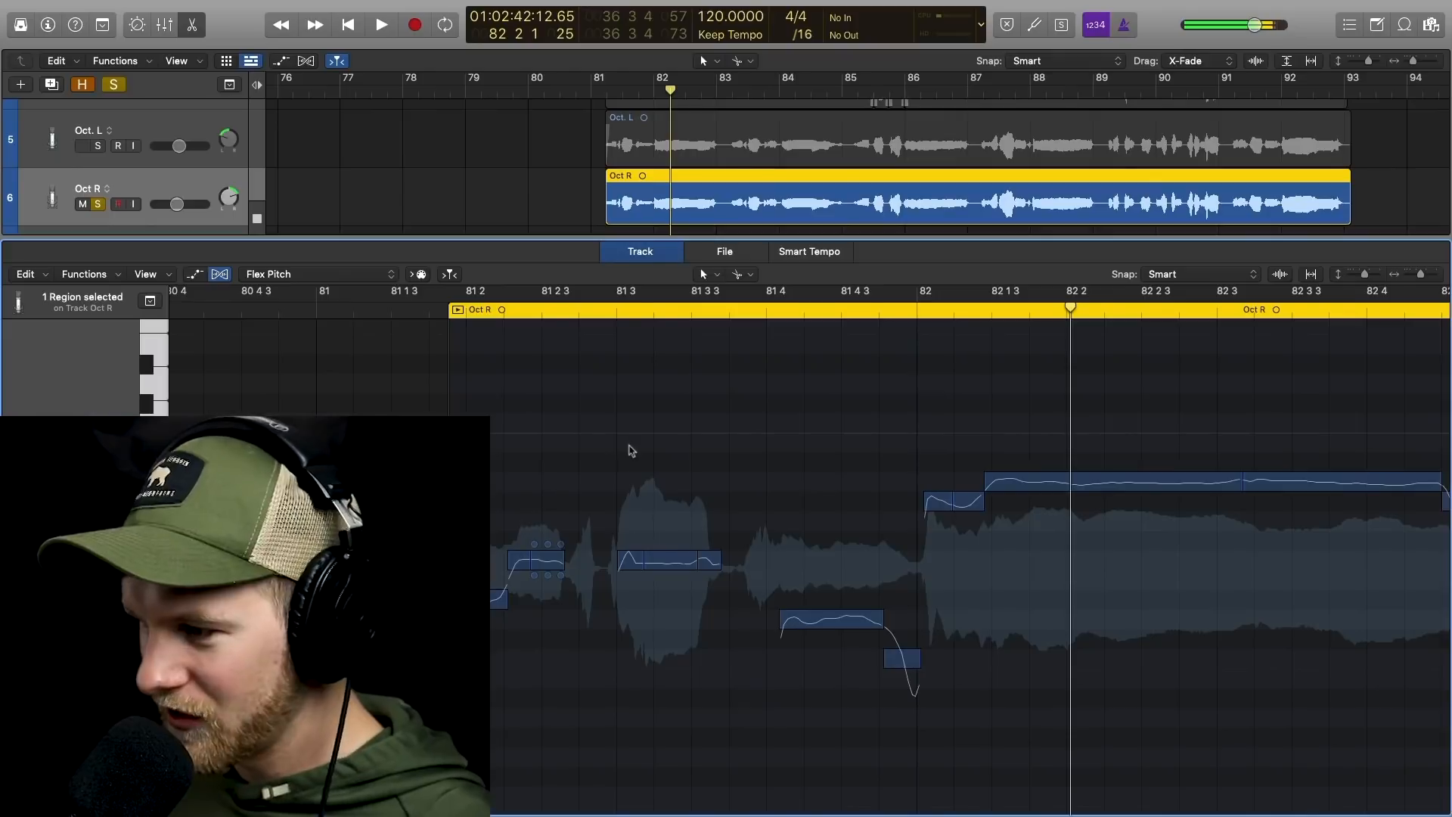
# Close the editor, play the octave layers, then add lead and doubles to the solo and play from bar 81
pyautogui.click(192, 25)
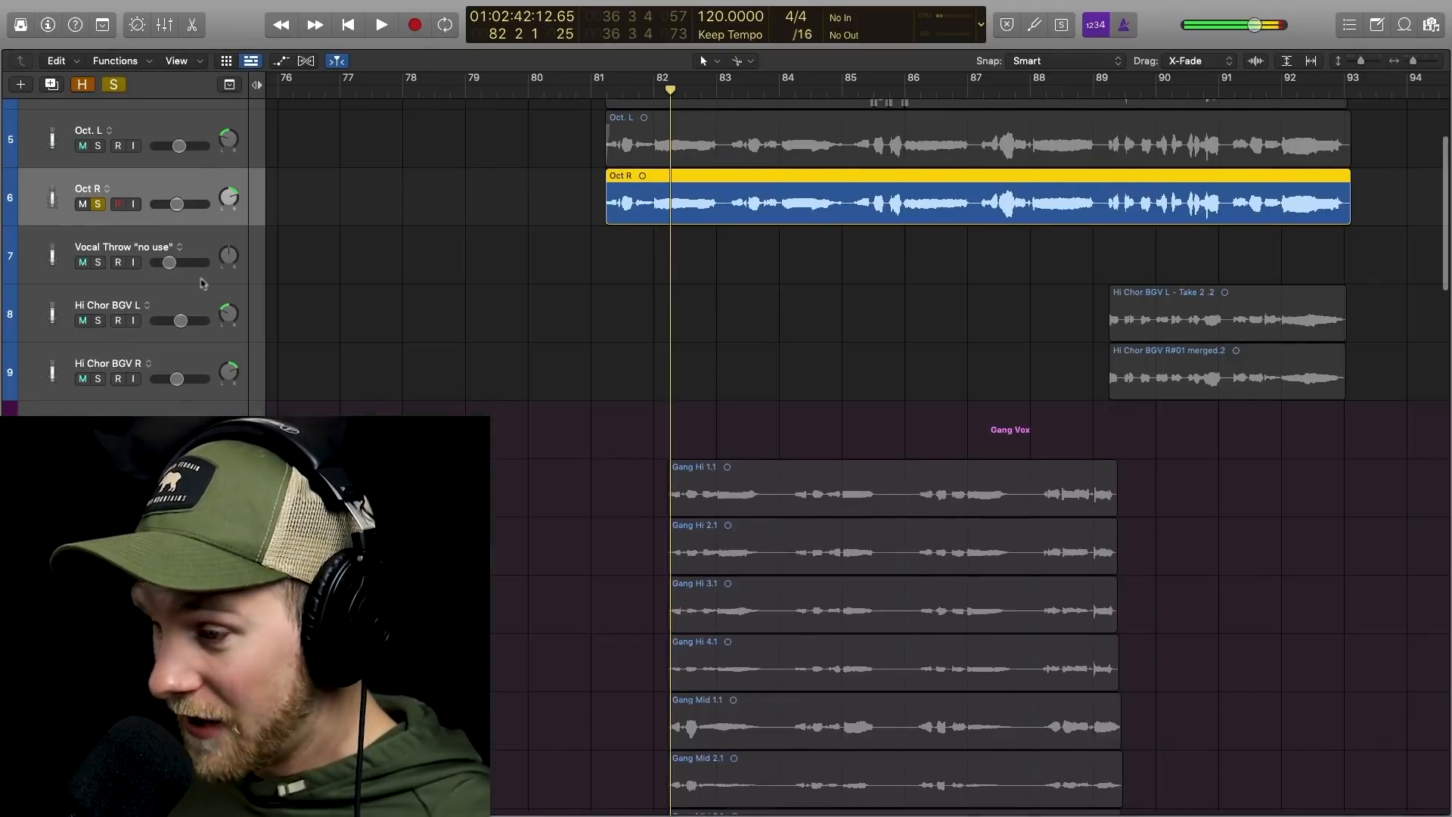
pyautogui.keyDown('shift'); pyautogui.click(795, 142); pyautogui.keyUp('shift')
pyautogui.scroll(2, 578, 134)
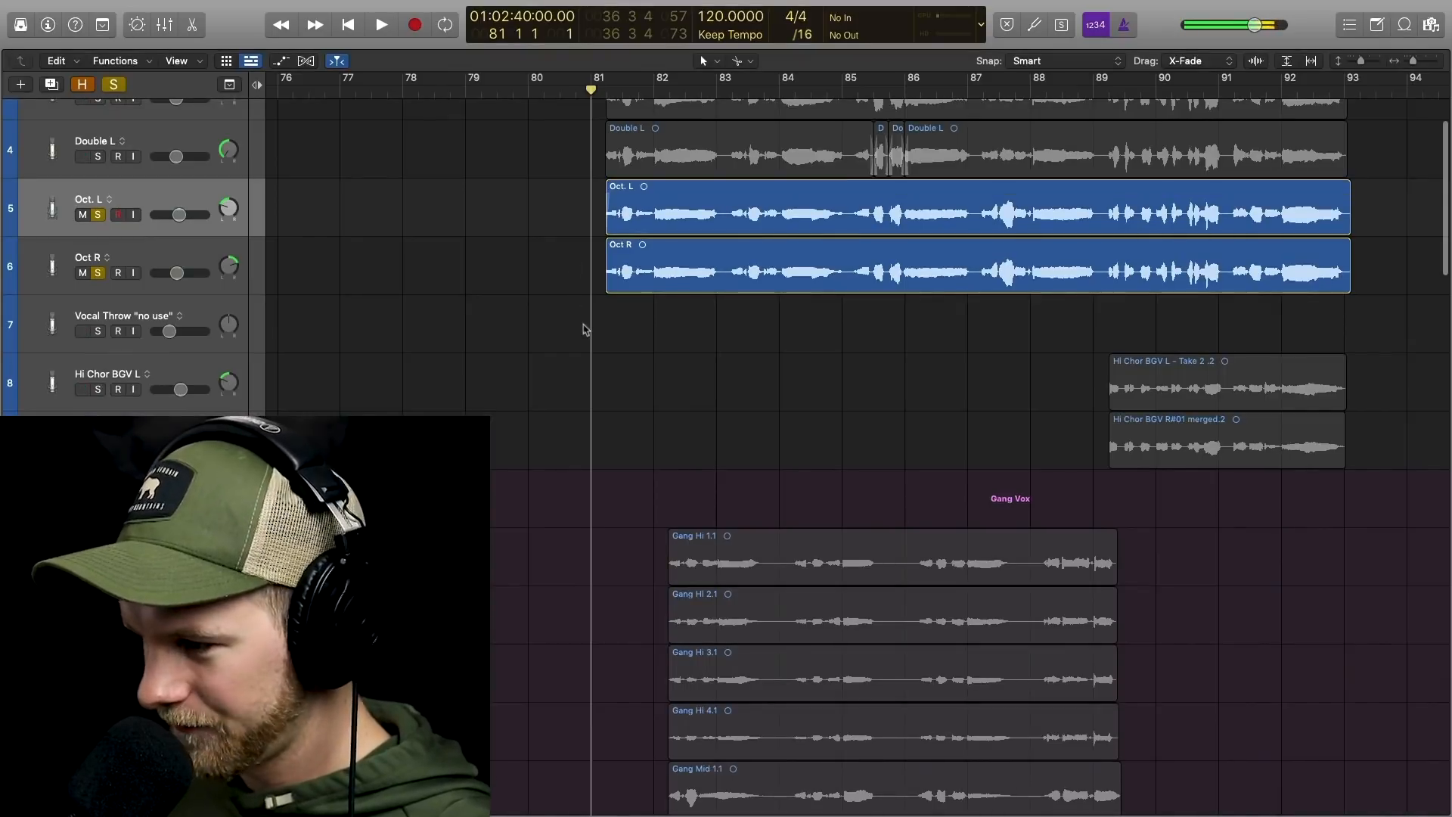
pyautogui.press('space')
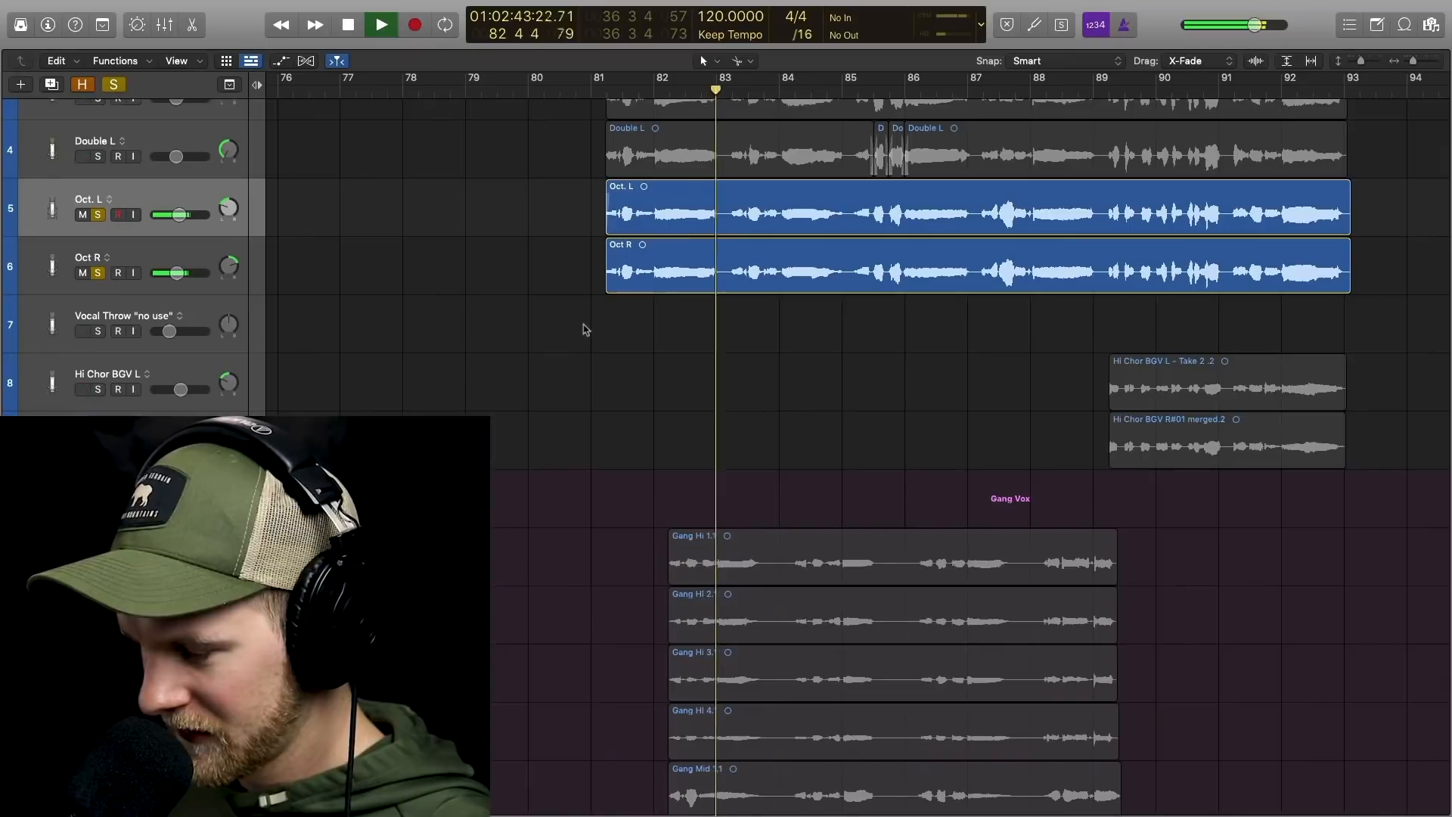
pyautogui.press('space')
pyautogui.scroll(3, 577, 338)
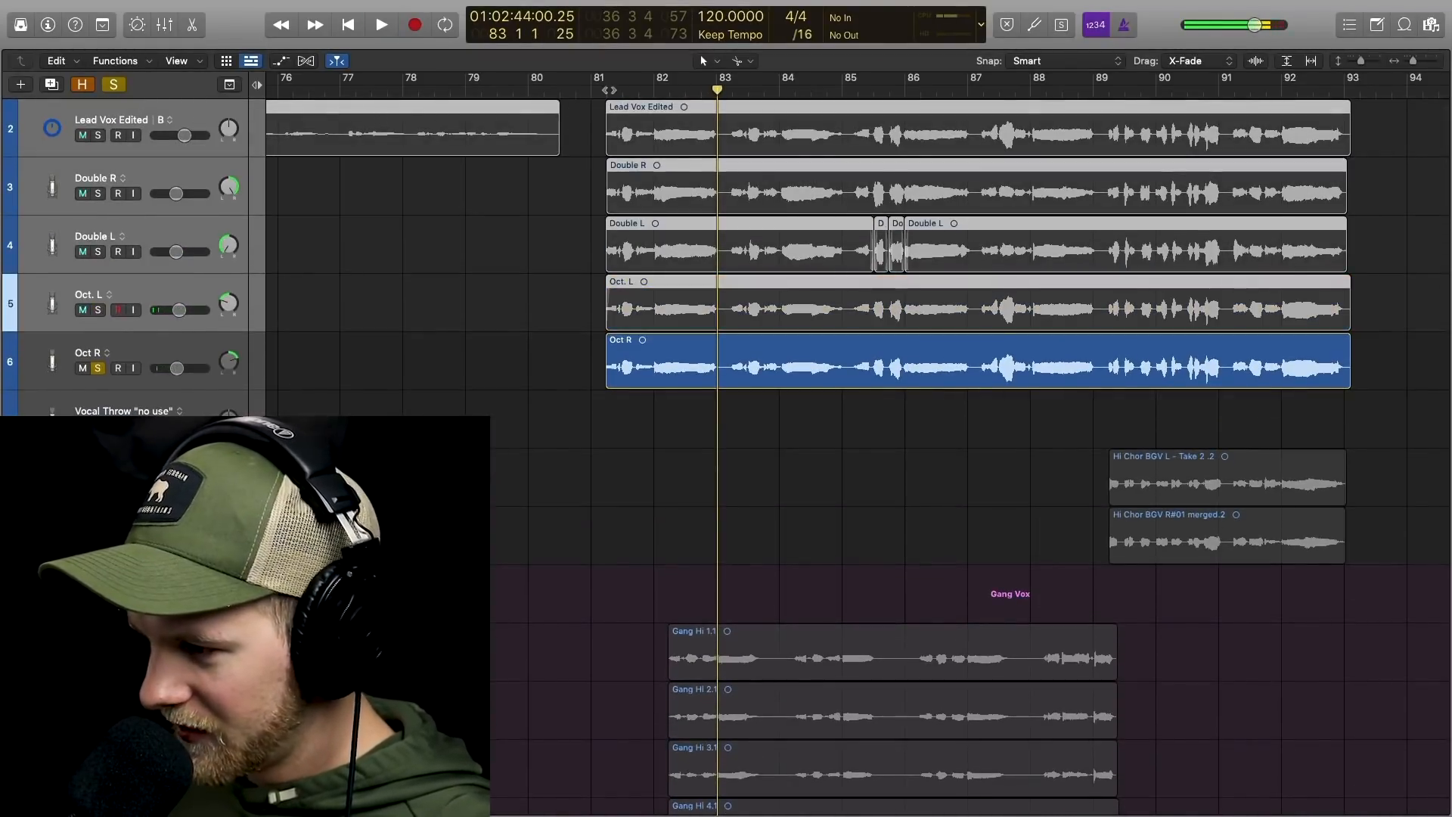
pyautogui.press('space')
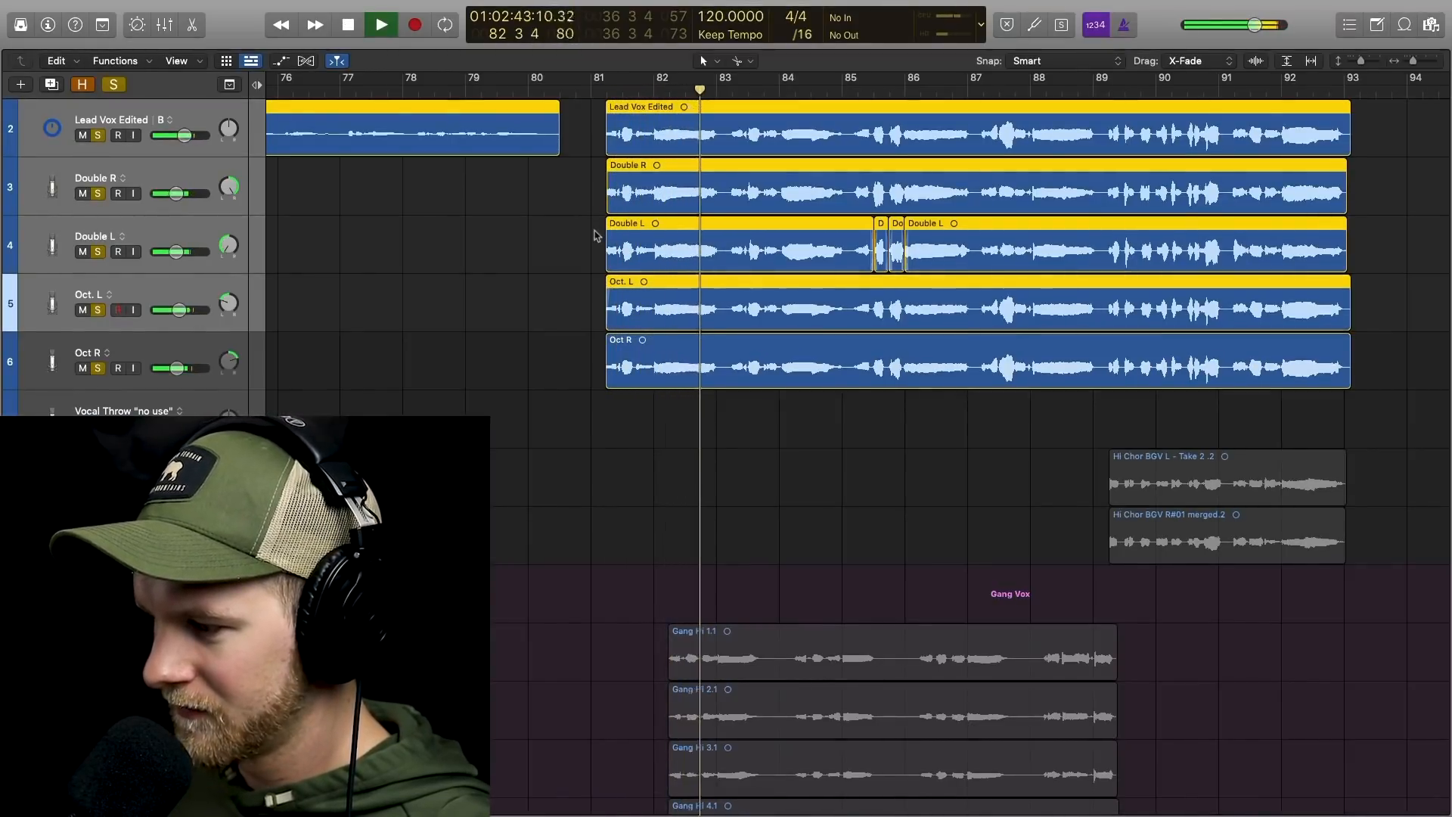
# Unsolo everything, select all regions and play the full arrangement from bar 81
pyautogui.press('space')
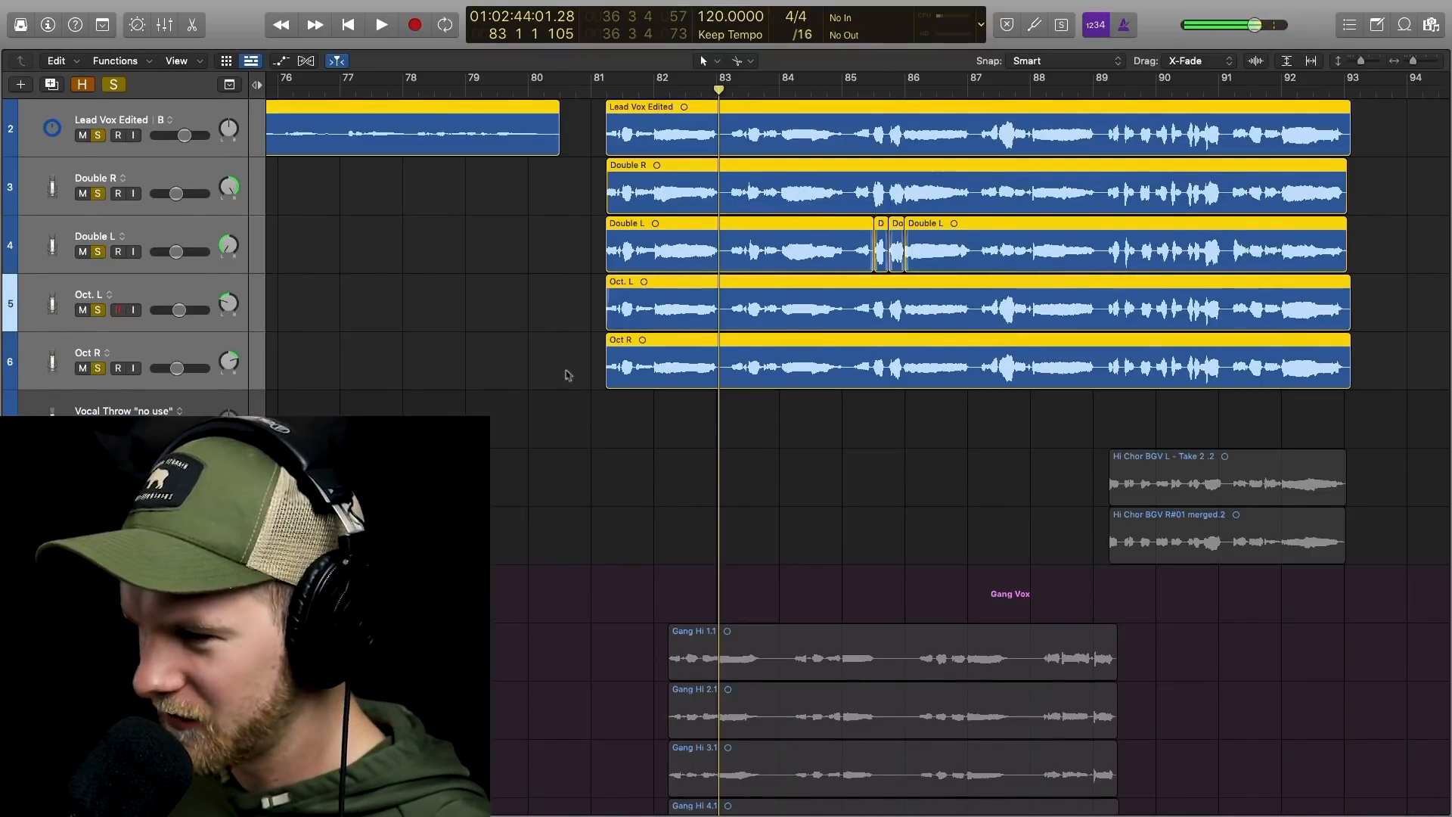
pyautogui.press('super+a')
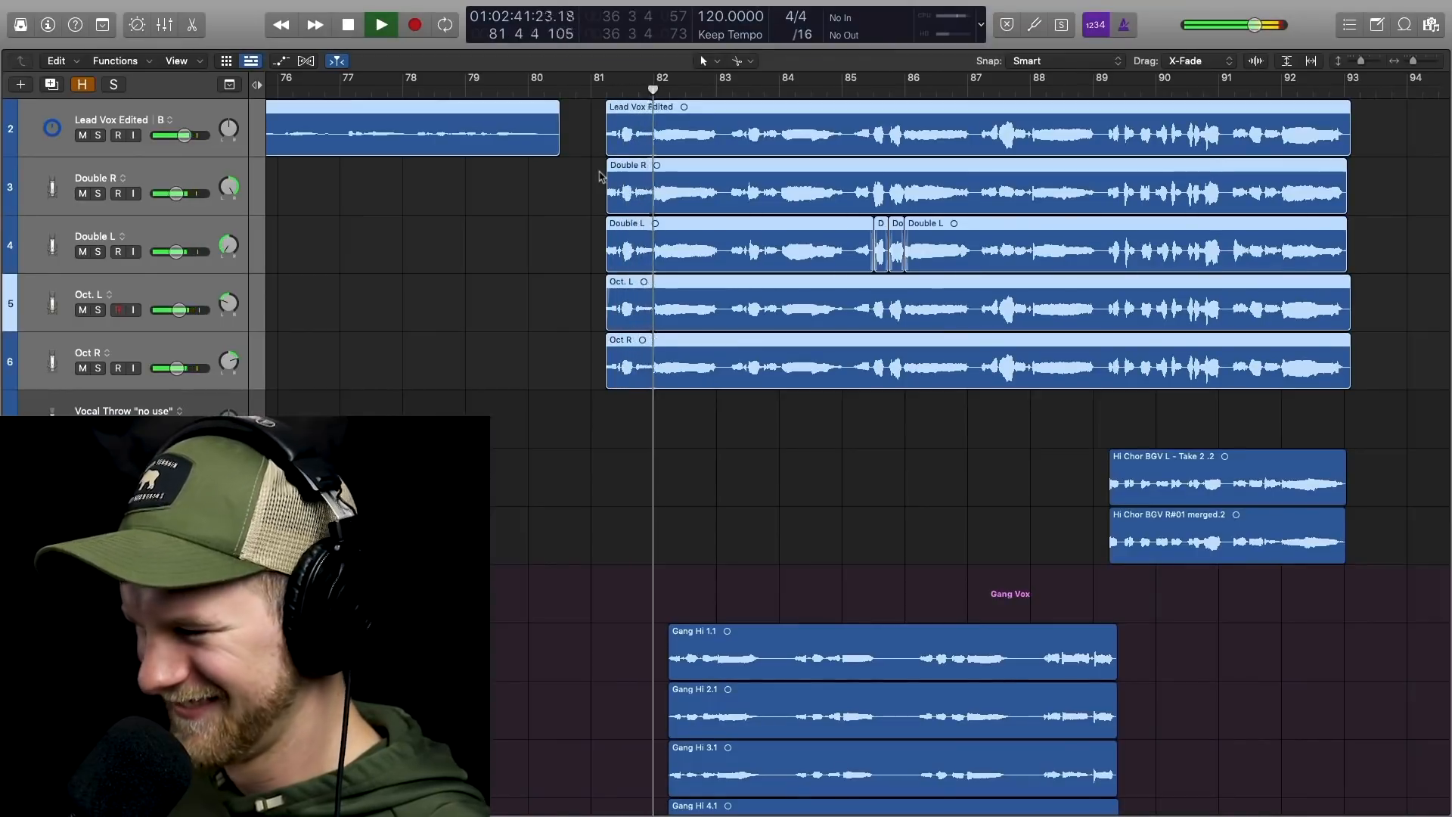
pyautogui.press('space')
pyautogui.scroll(-3, 703, 519)
pyautogui.scroll(-2, 636, 476)
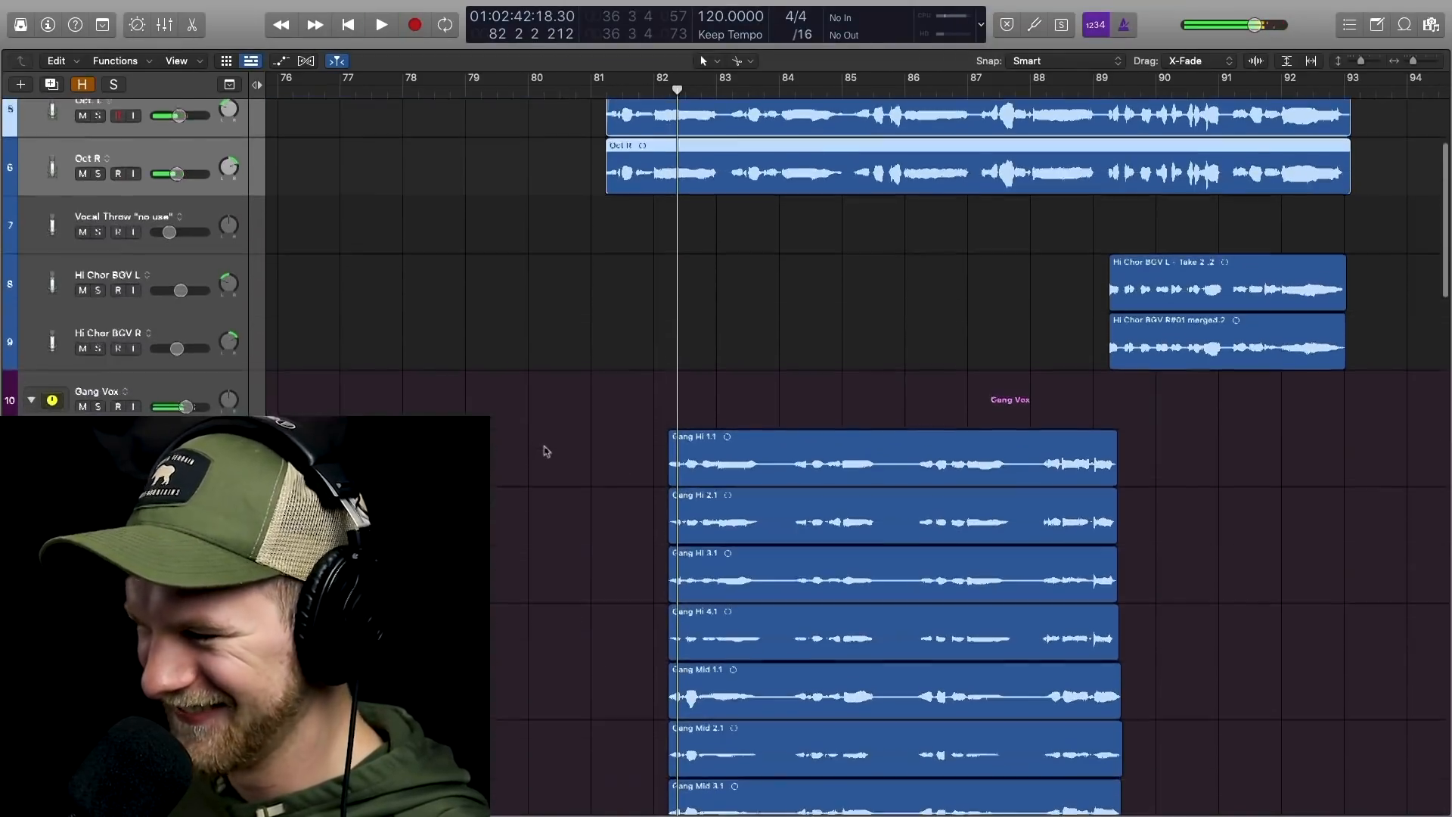
pyautogui.scroll(-1, 544, 454)
# Select the Gang Vox folder track to reveal its Hi, Mid and Low layers
pyautogui.click(148, 389)
pyautogui.scroll(-2, 548, 346)
pyautogui.scroll(-2, 549, 346)
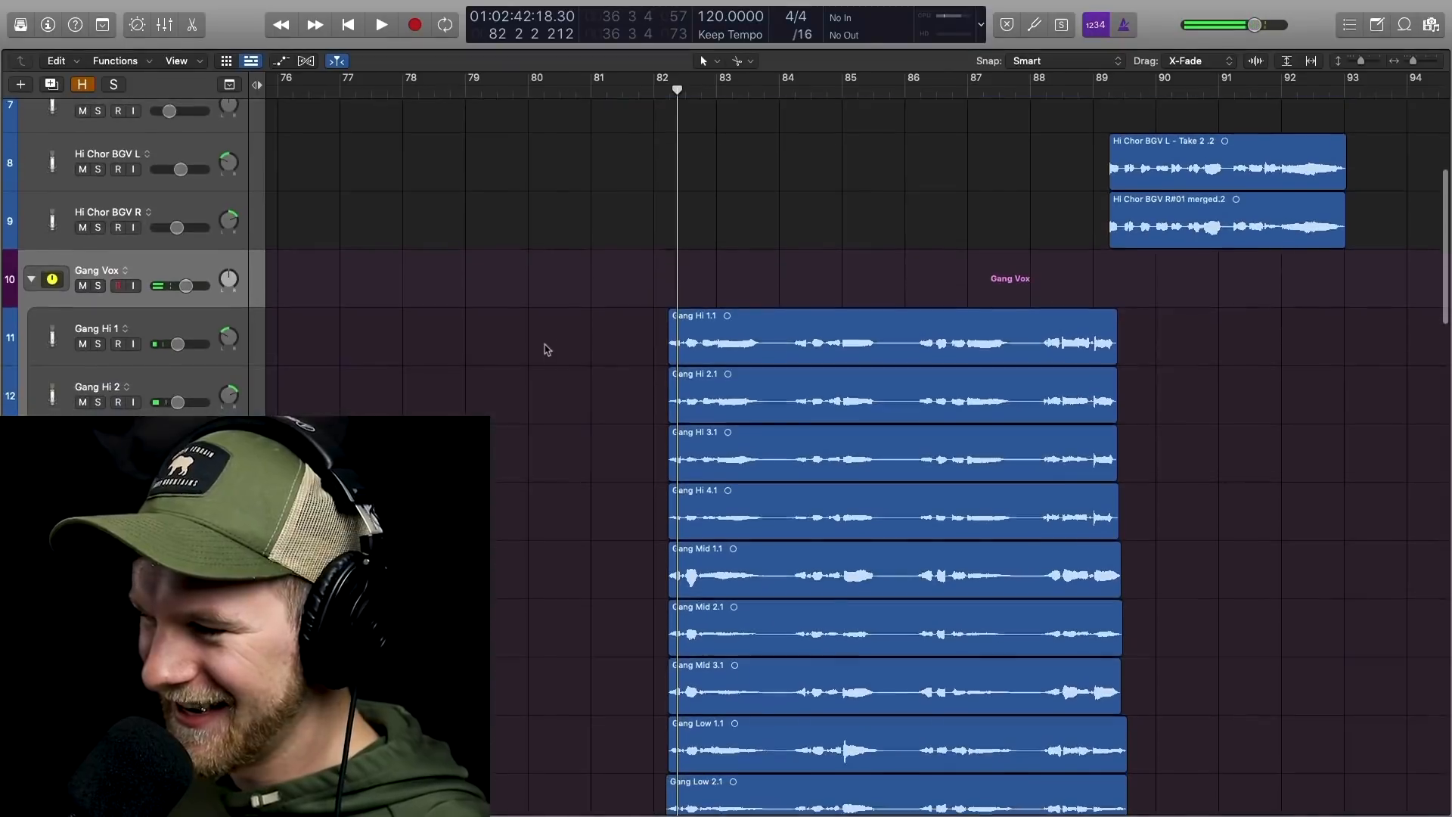
pyautogui.hscroll(2, 549, 346)
pyautogui.scroll(-1, 549, 347)
pyautogui.scroll(-1, 551, 344)
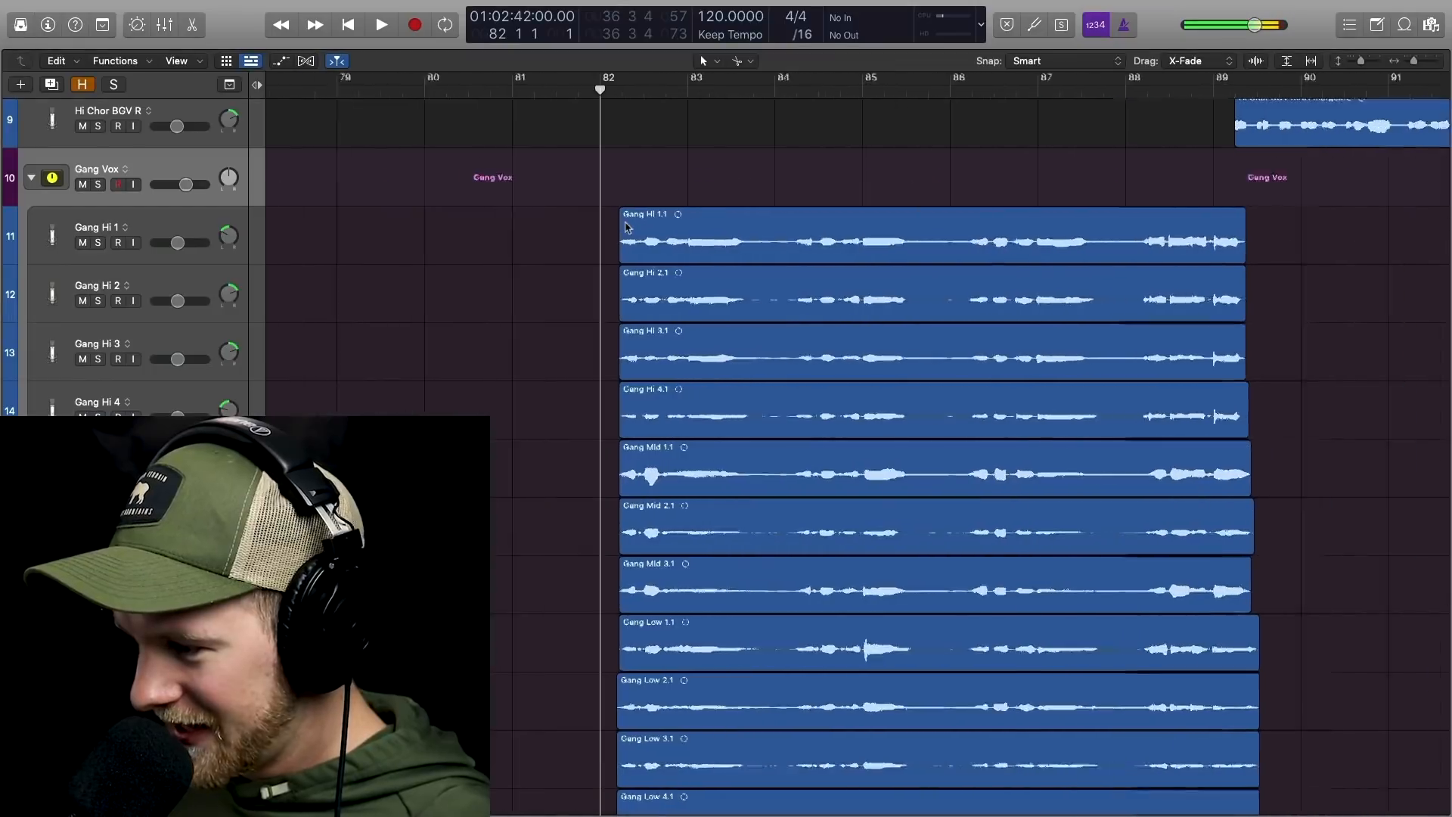
pyautogui.scroll(-5, 624, 225)
pyautogui.scroll(1, 623, 224)
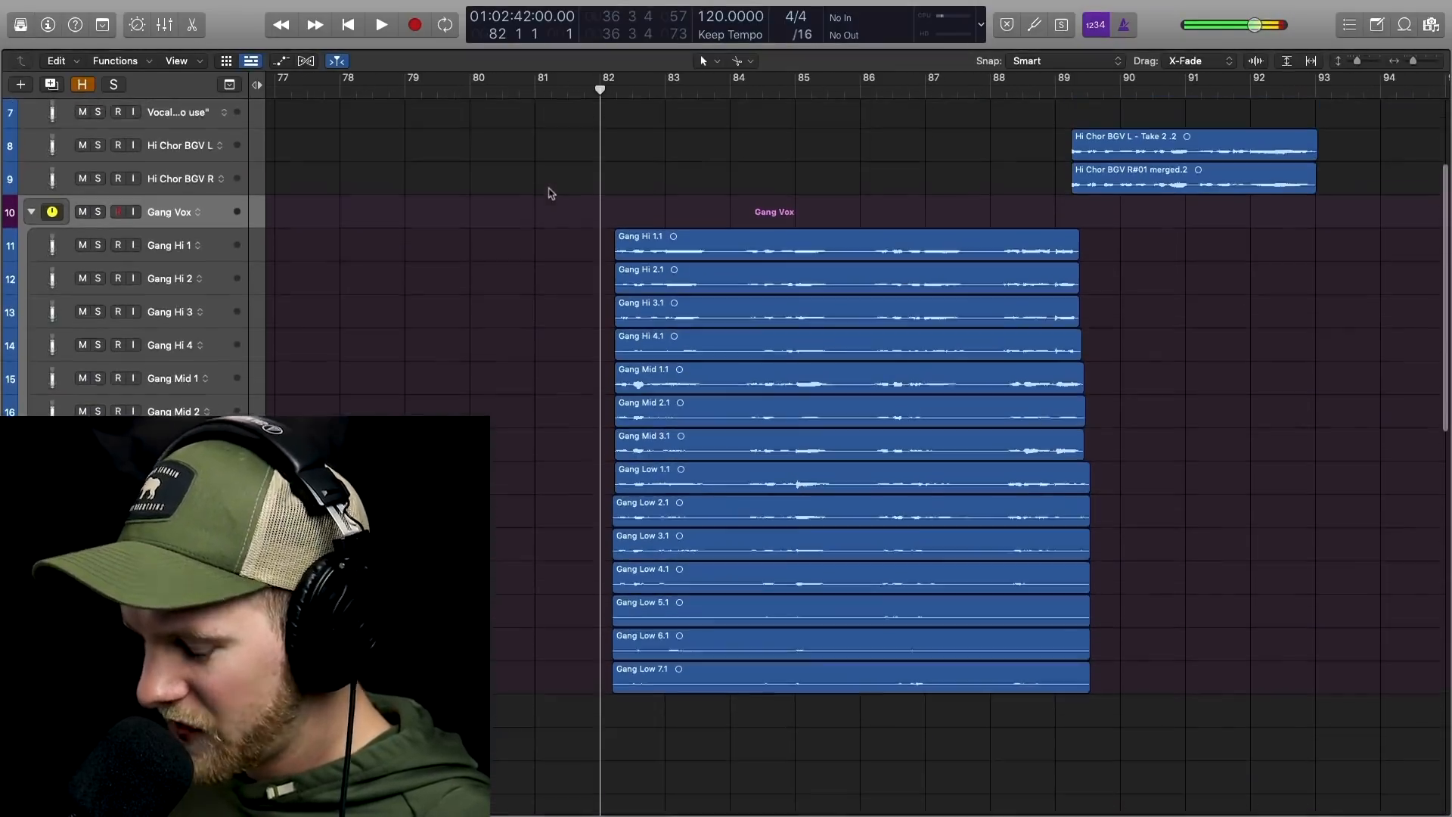
pyautogui.scroll(1, 602, 238)
pyautogui.scroll(2, 584, 251)
pyautogui.scroll(1, 573, 273)
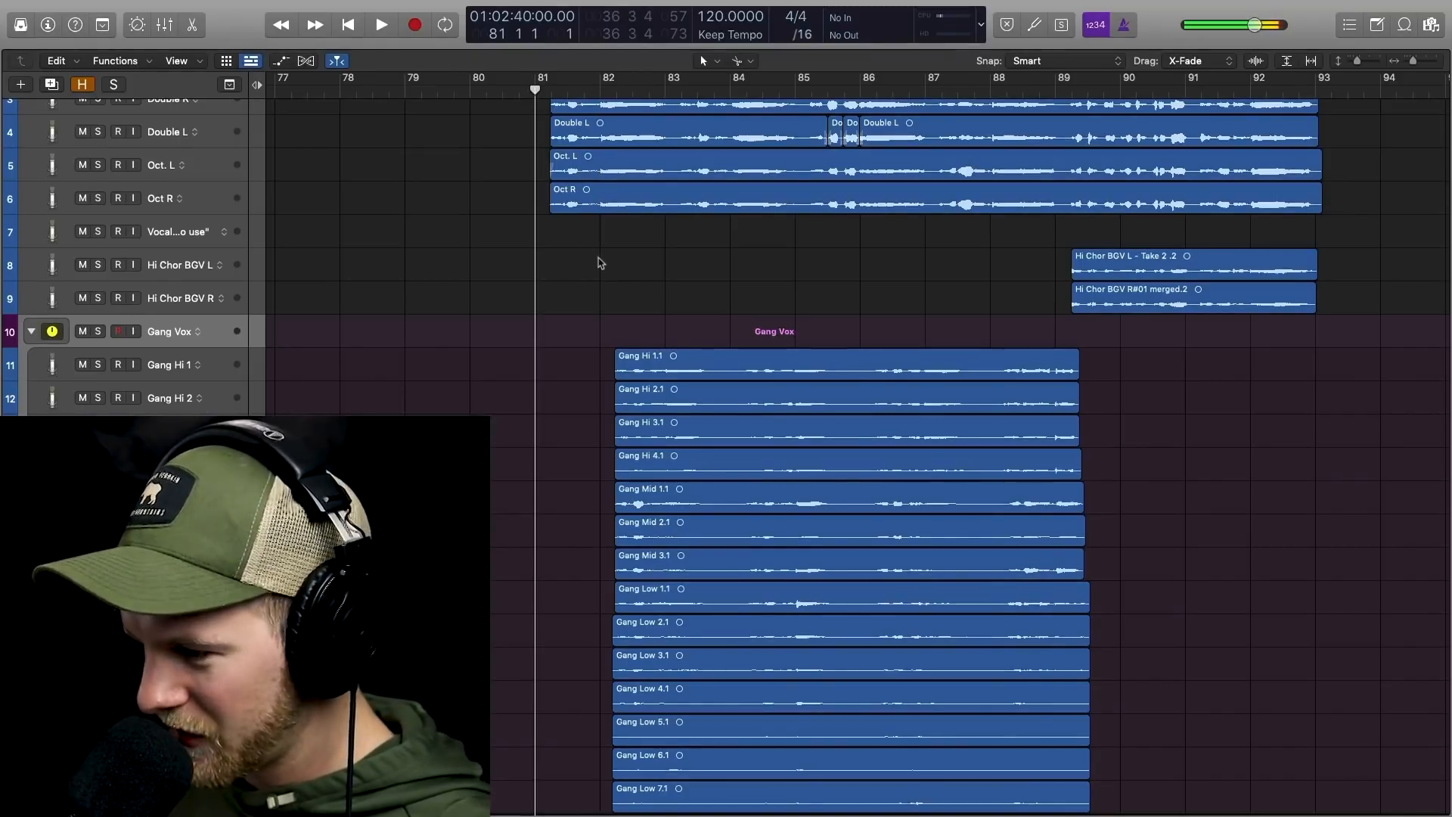
pyautogui.hscroll(3, 599, 263)
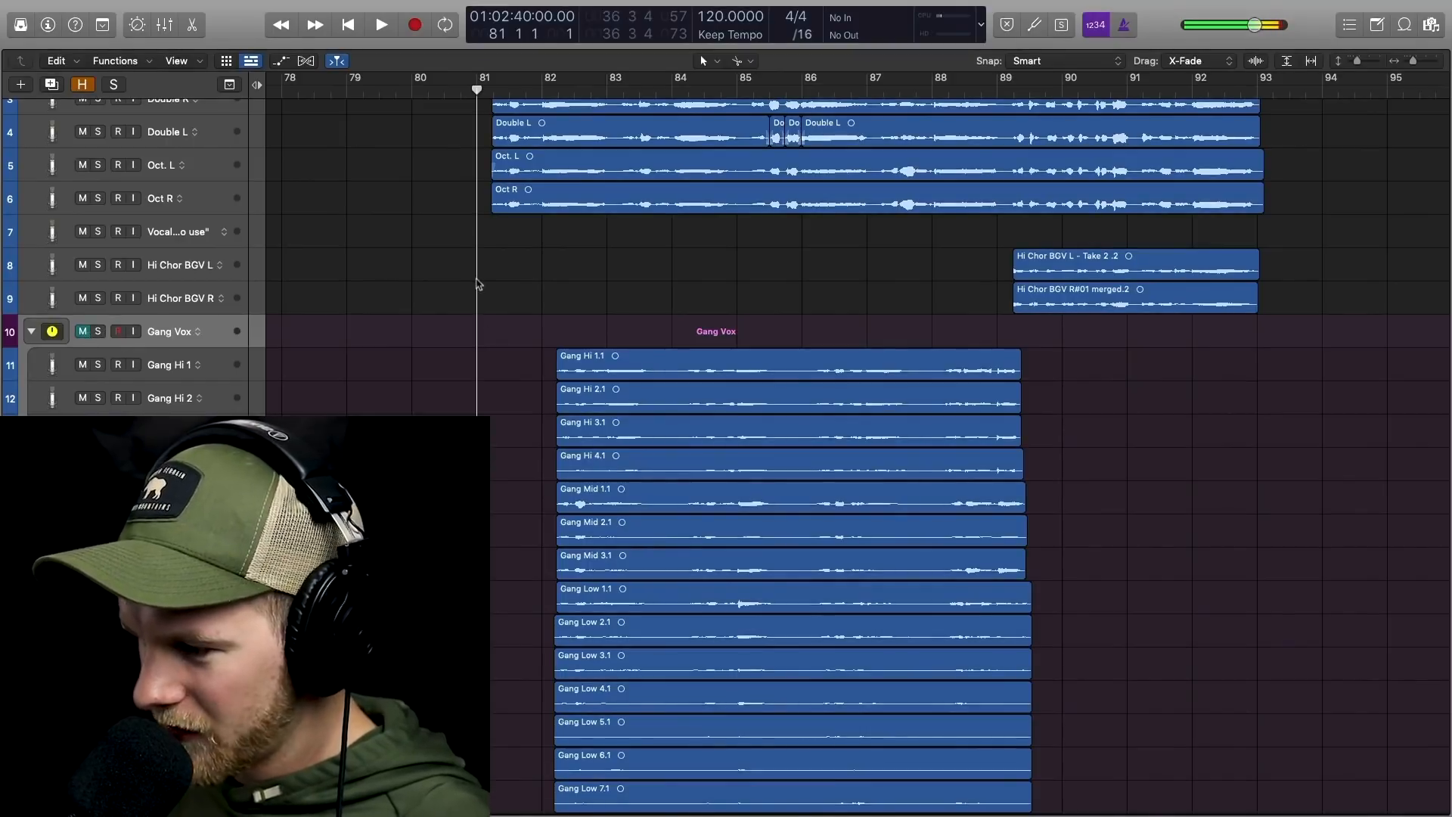
pyautogui.scroll(2, 464, 278)
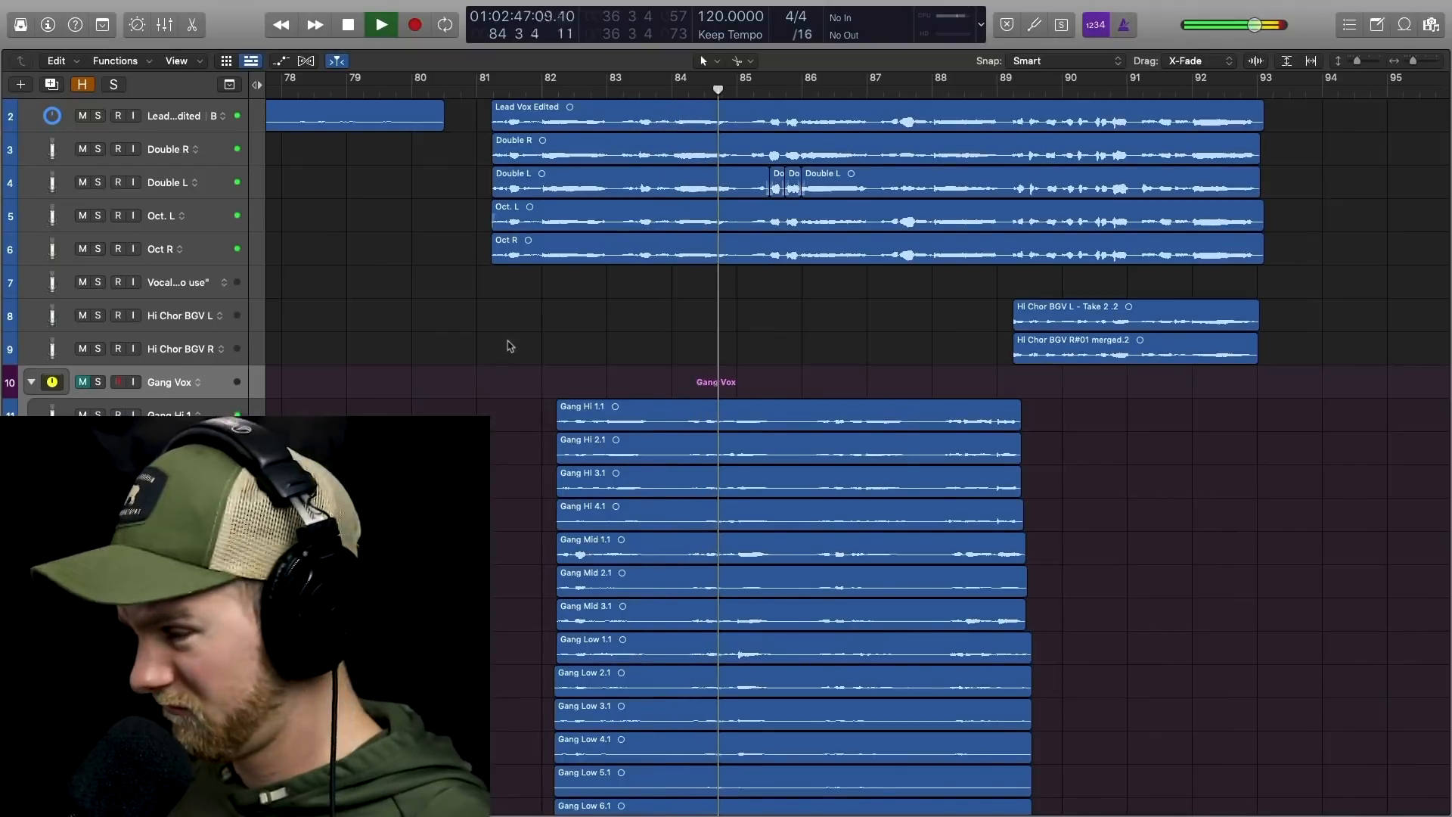
pyautogui.press('space')
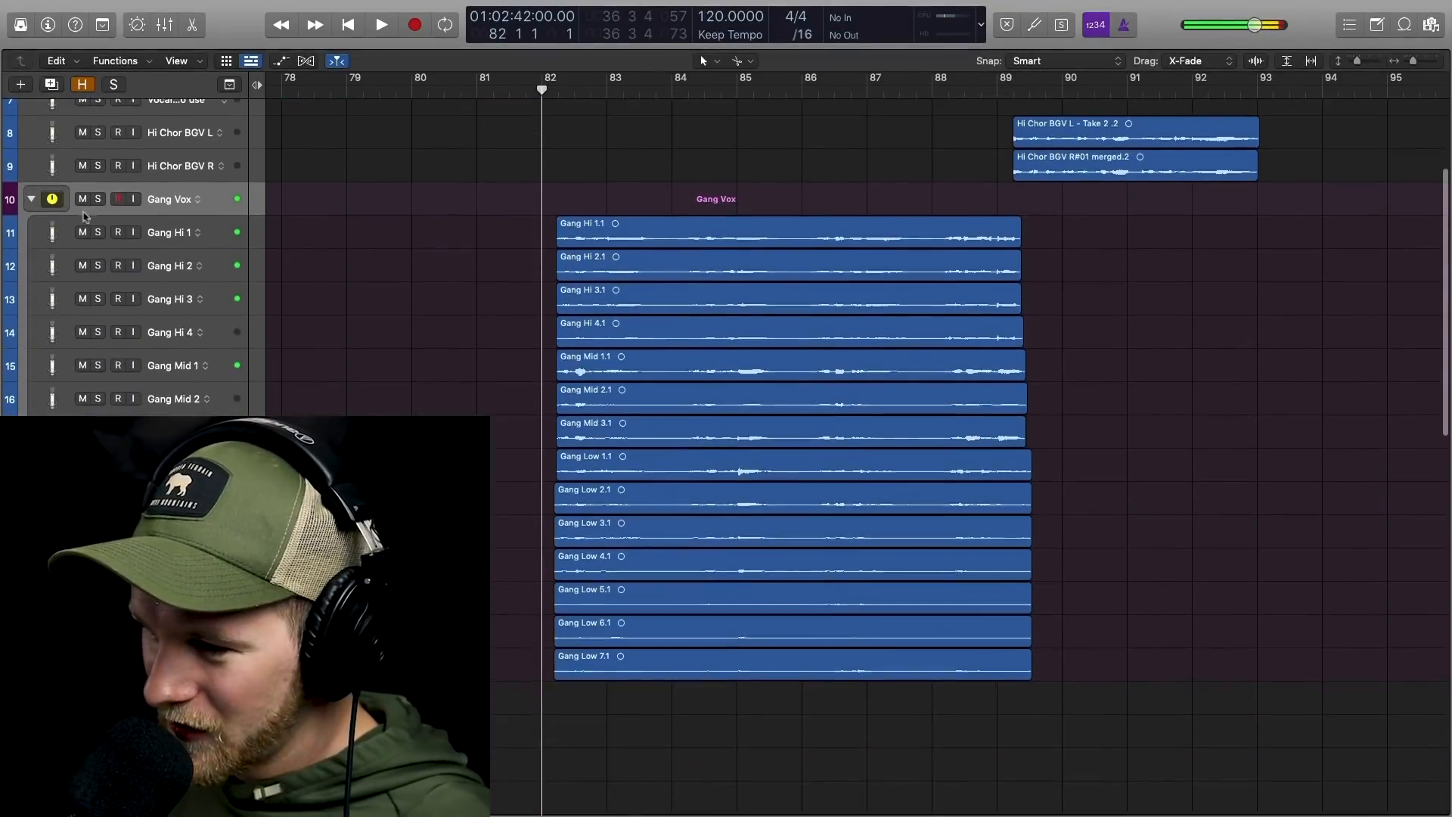
# Solo the Gang Vox folder and zoom until its Hi, Mid and Low regions fill the view
pyautogui.click(97, 199)
pyautogui.press('super+Right')
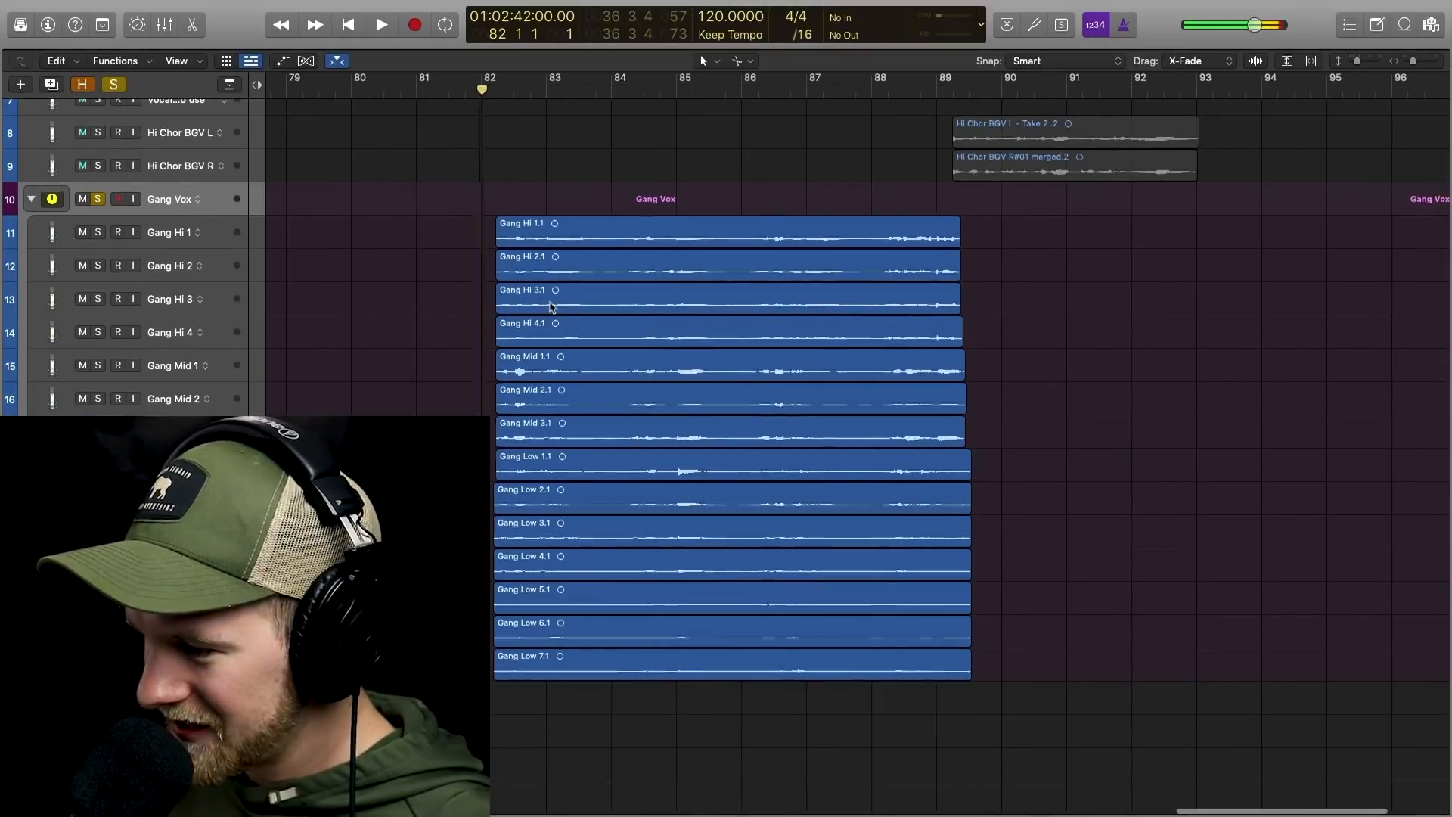
pyautogui.press('super+Right')
pyautogui.press('super+Right')
pyautogui.press('super+Down')
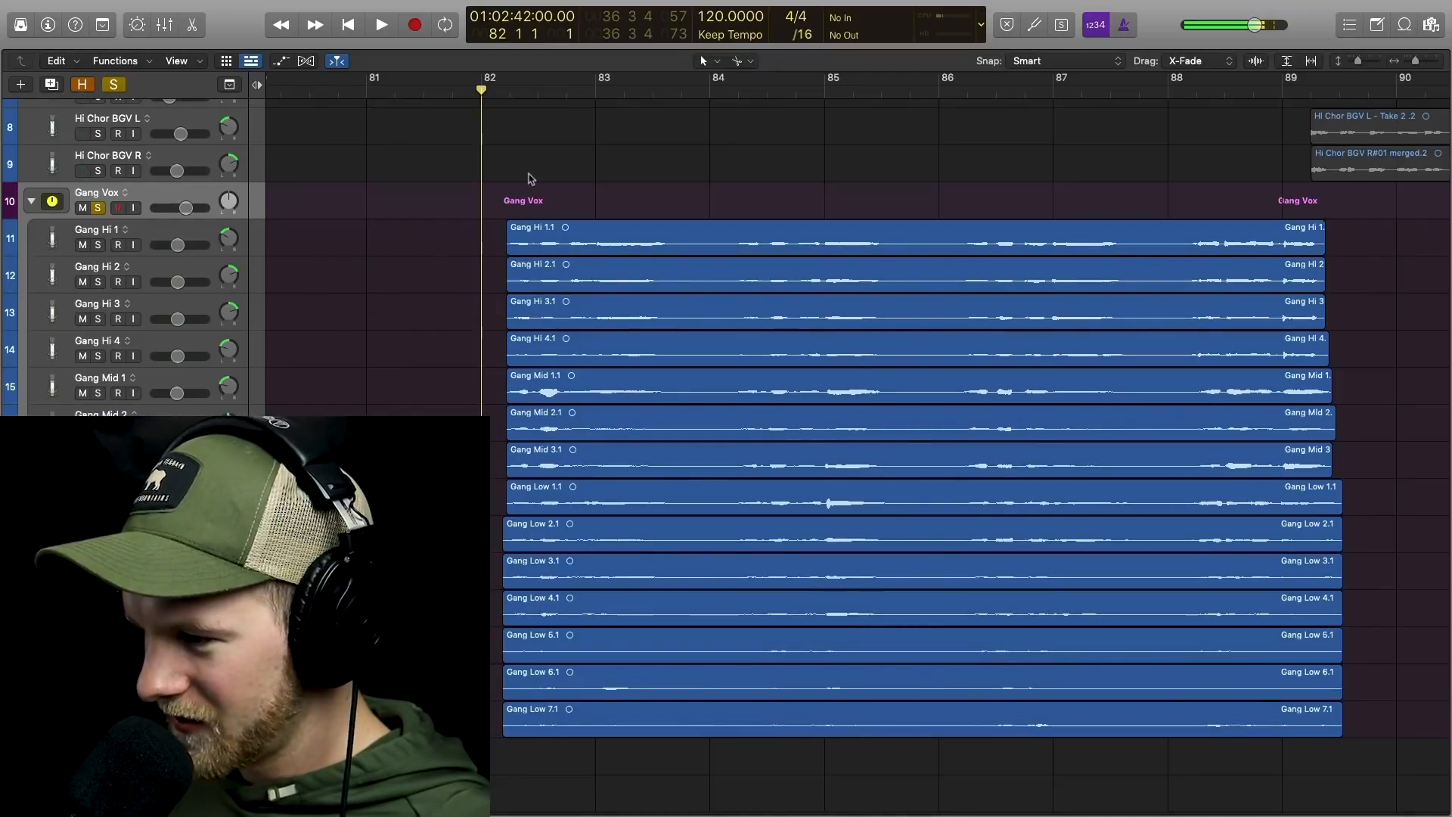
pyautogui.press('space')
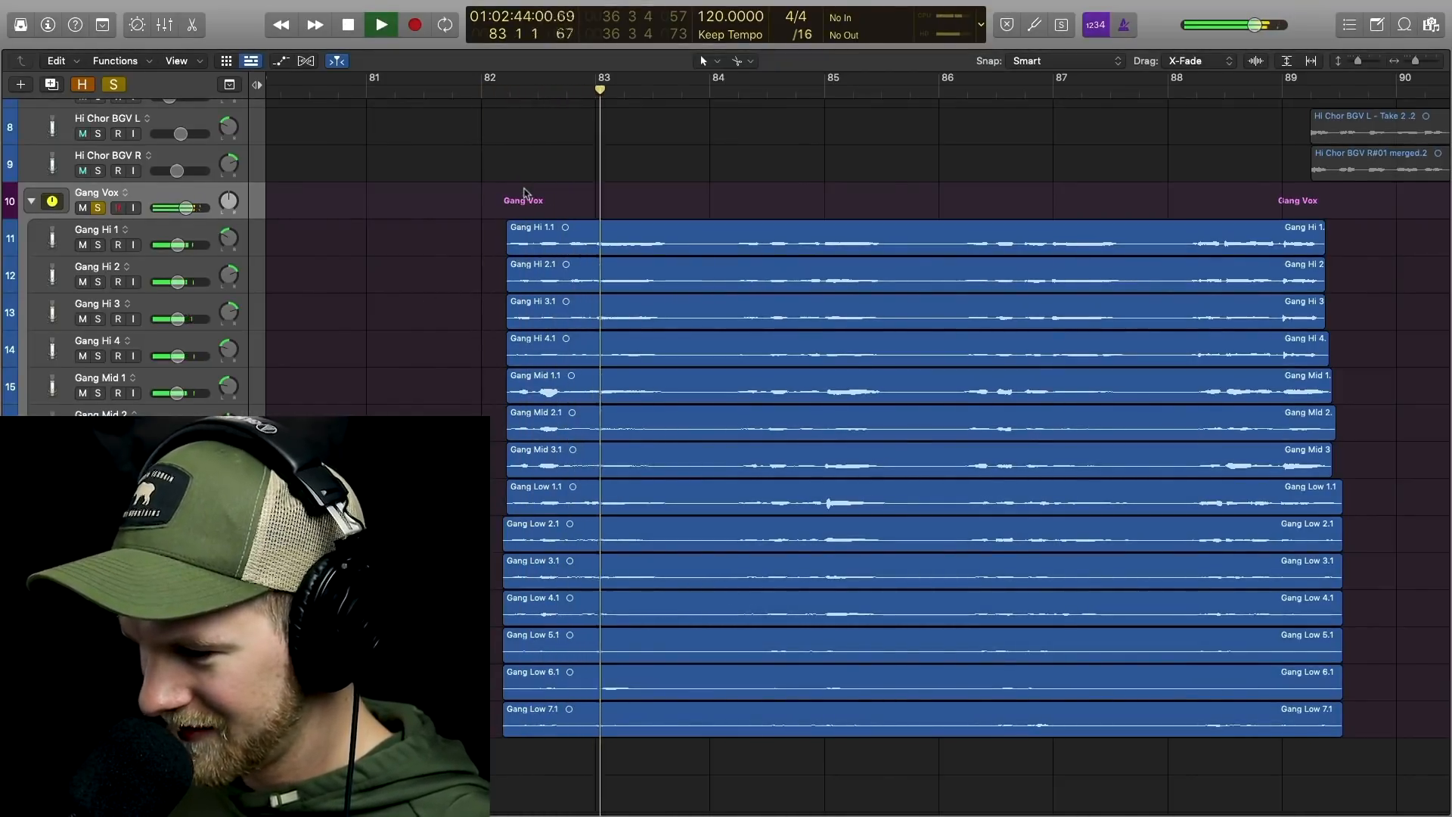
pyautogui.scroll(-2, 453, 239)
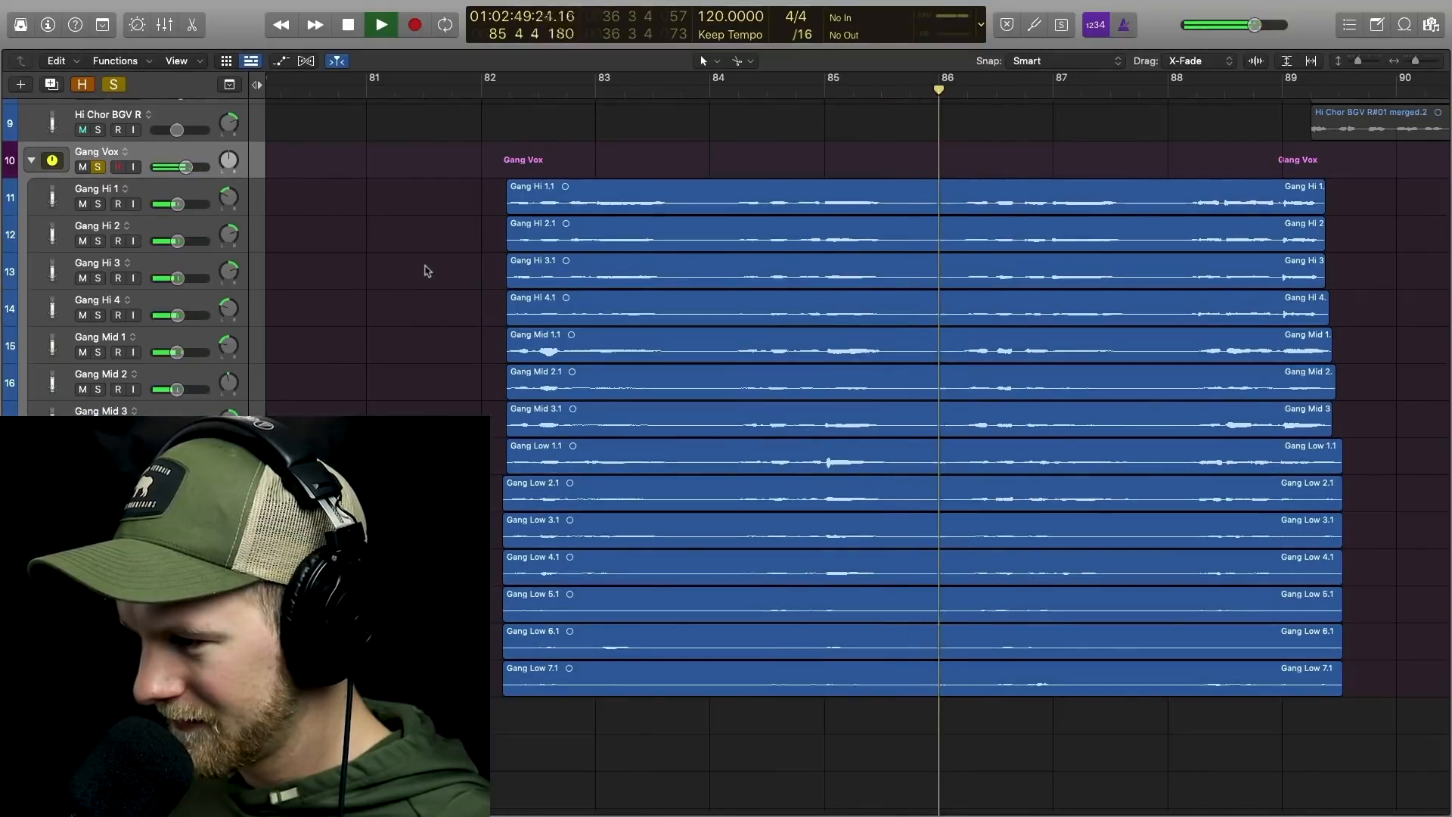
pyautogui.hscroll(2, 428, 270)
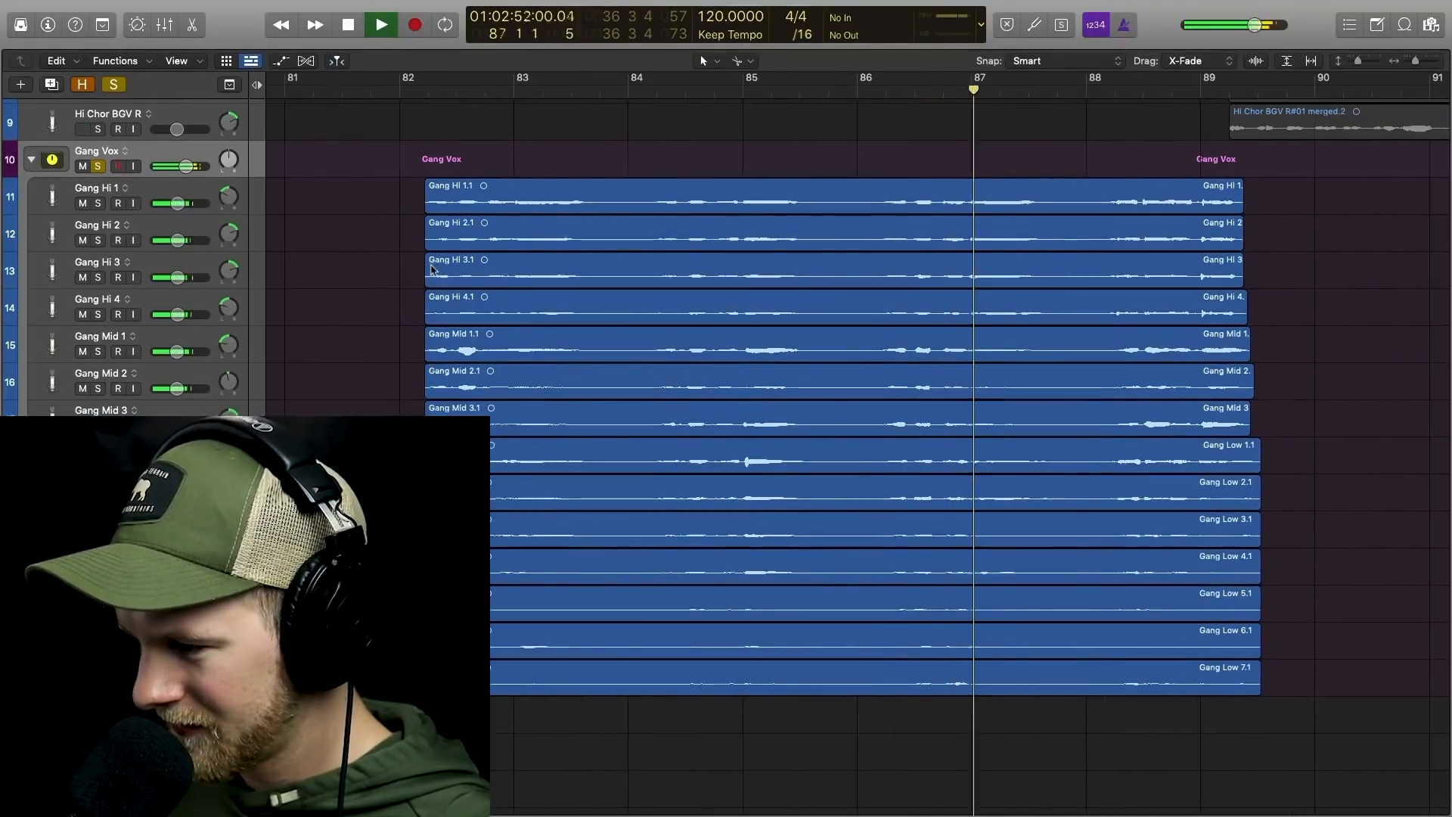
pyautogui.press('space')
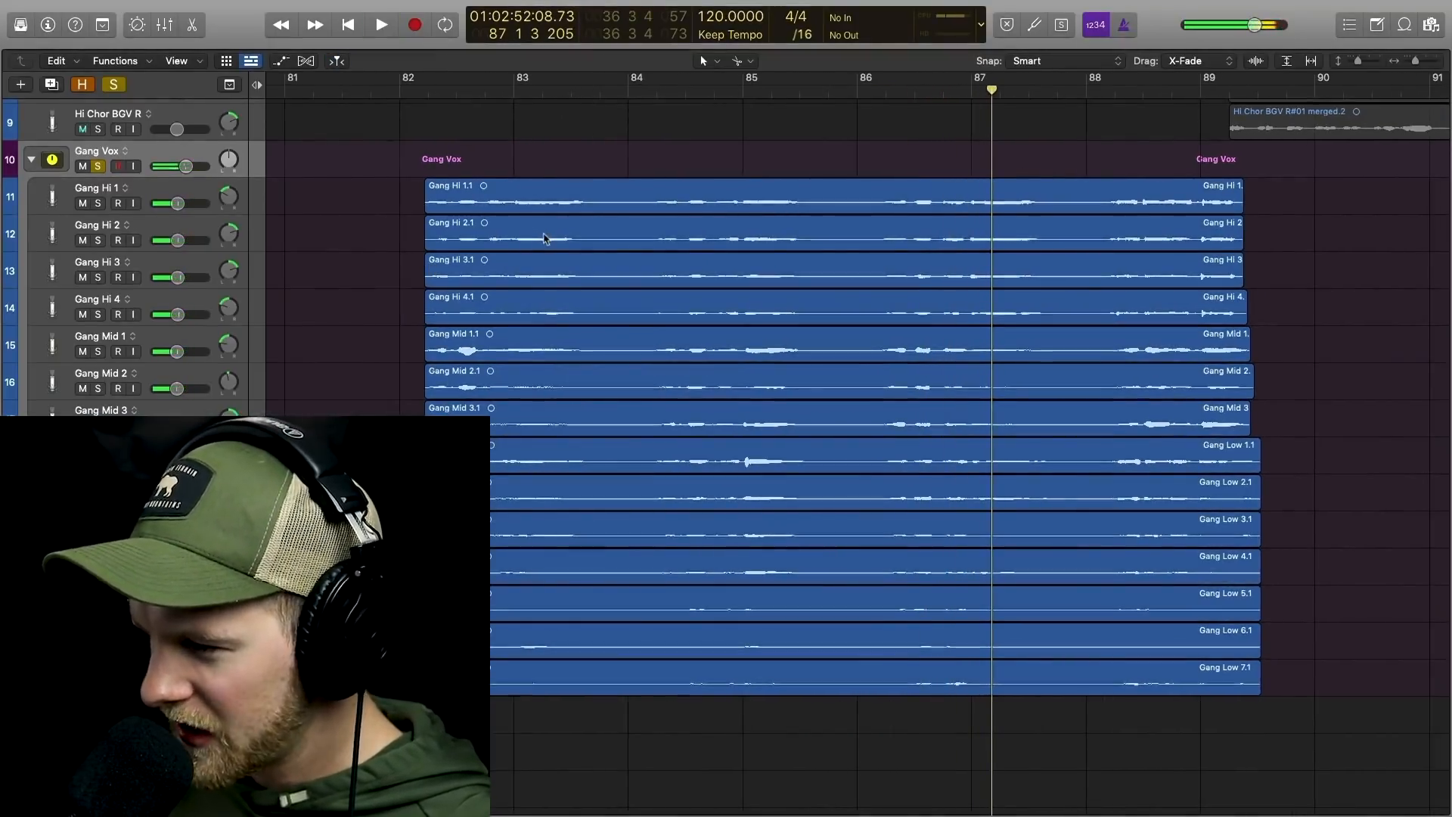
pyautogui.press('super+a')
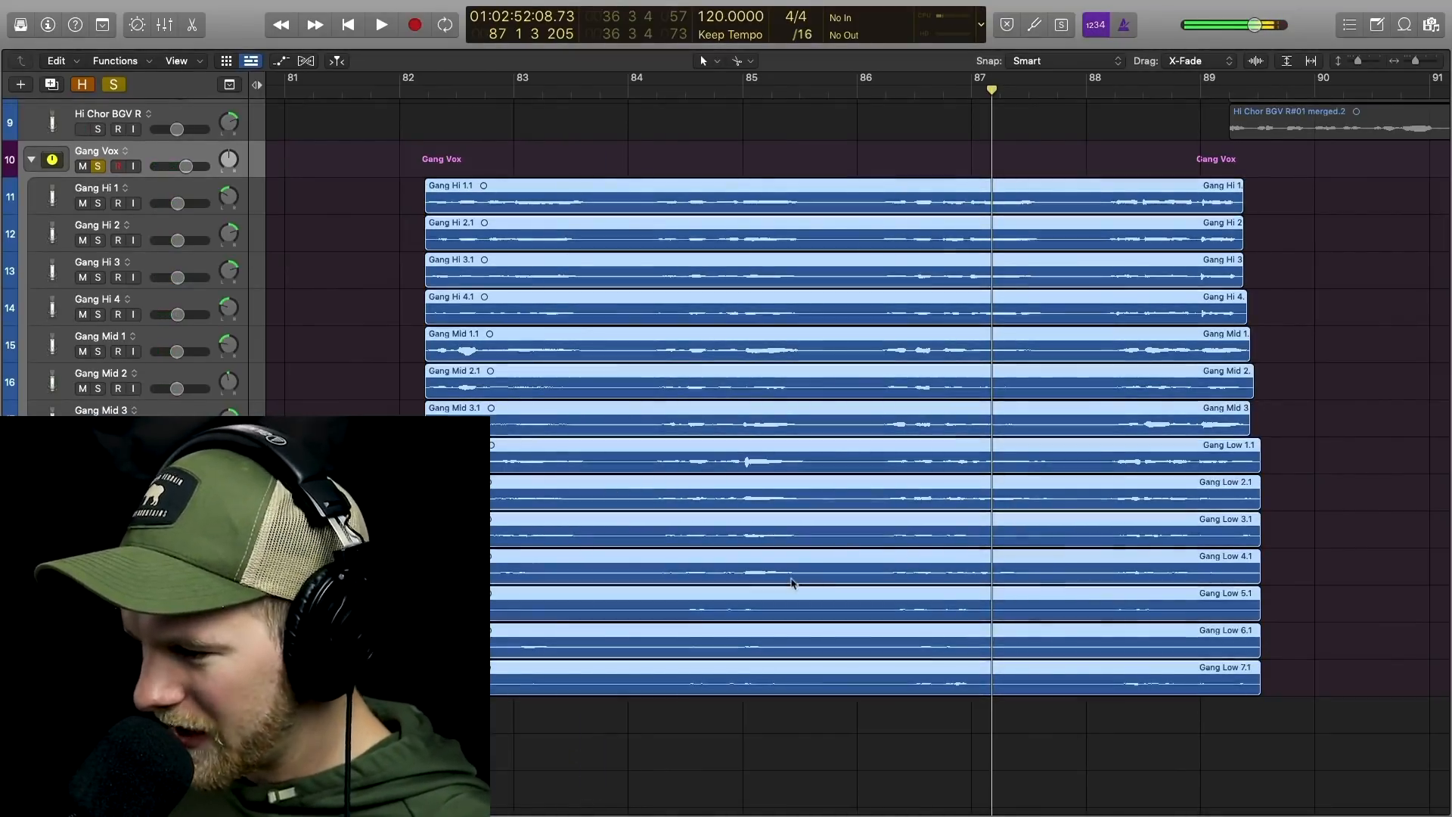
pyautogui.click(836, 719)
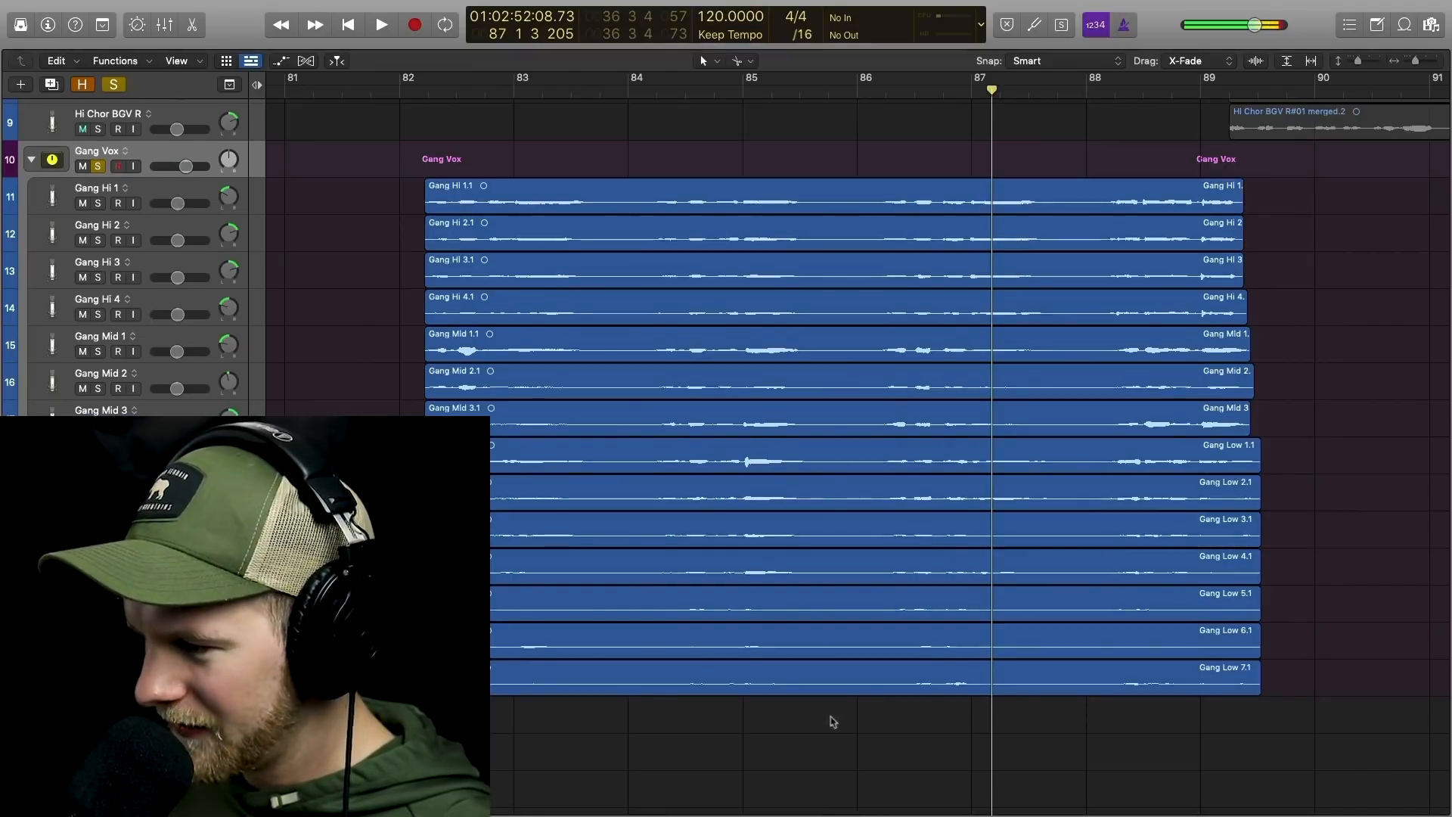
pyautogui.hotkey('ctrl', 'm')
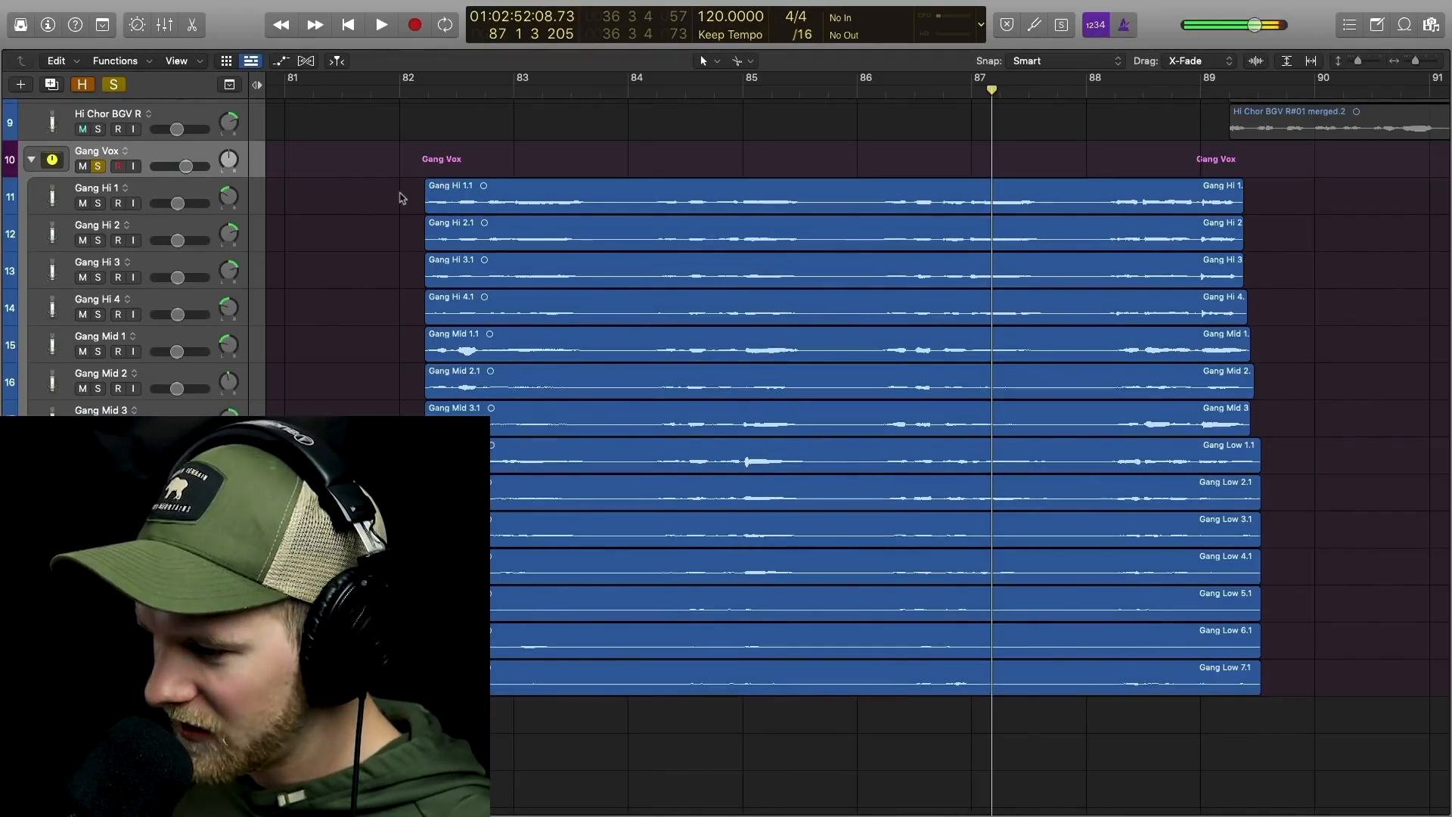
pyautogui.scroll(6, 386, 188)
pyautogui.scroll(1, 340, 165)
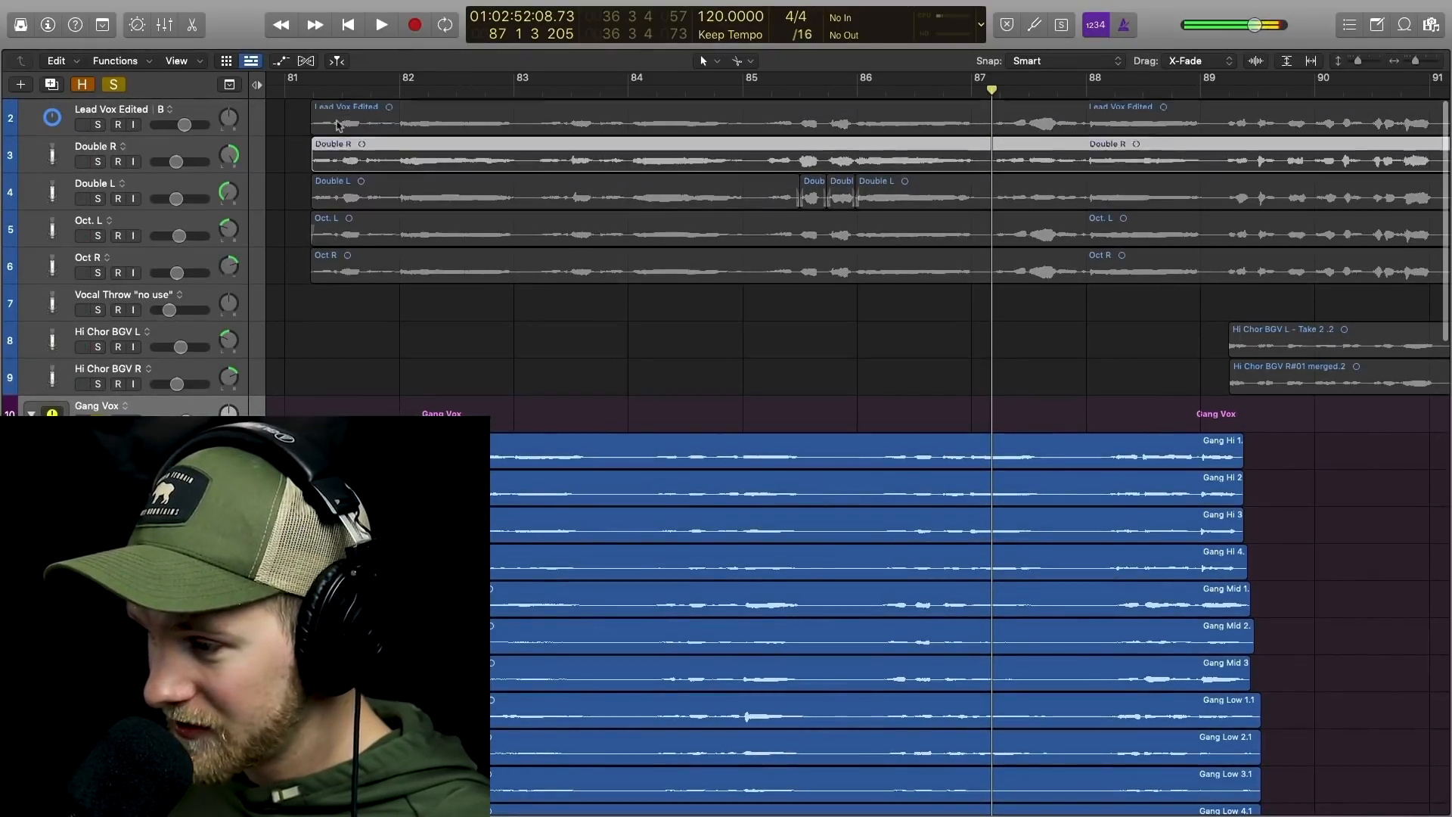
# Solo Gang Low 1–7 and play them from the gang vocal start, then stop
pyautogui.click(339, 178)
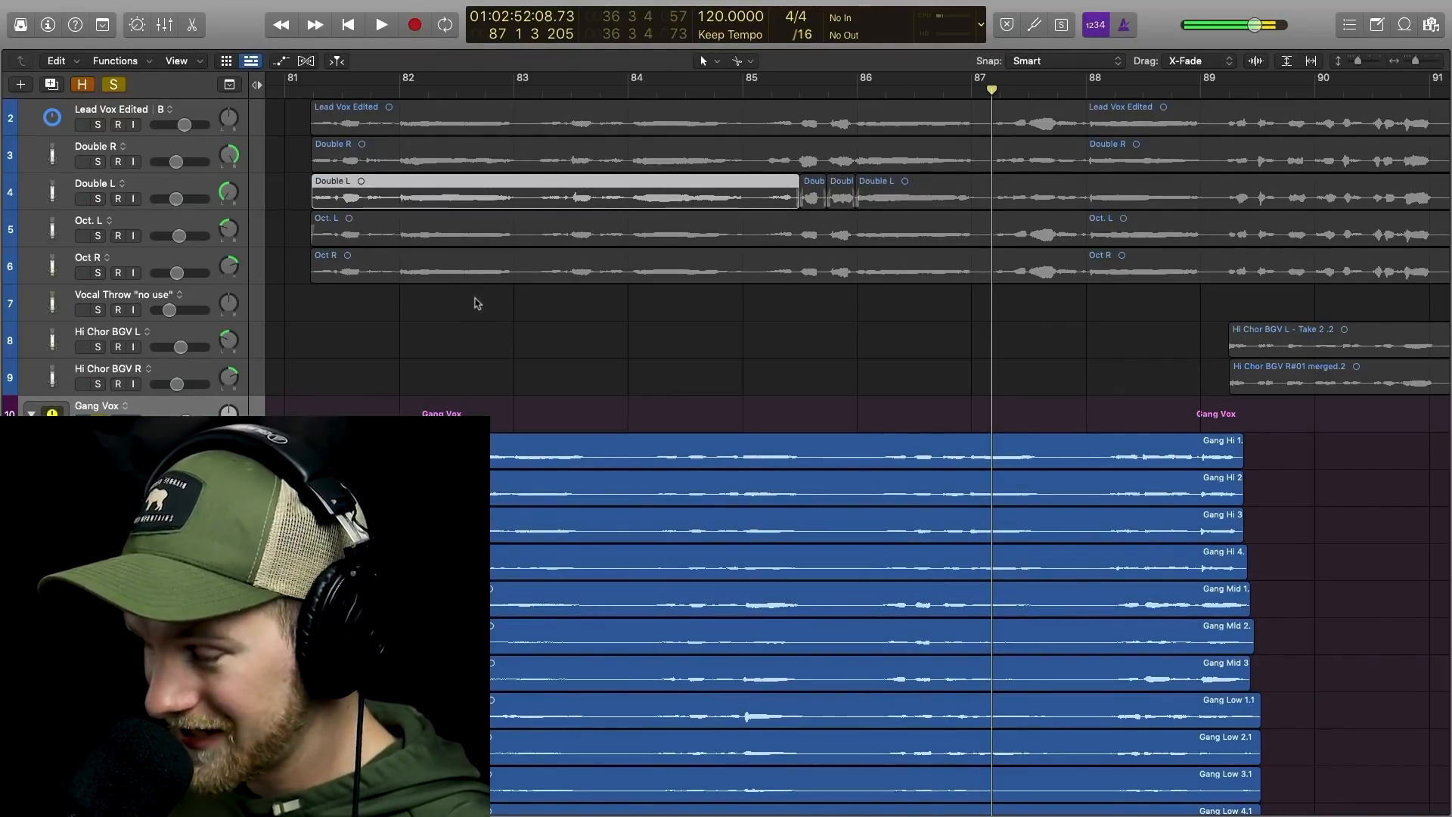
pyautogui.scroll(-5, 476, 303)
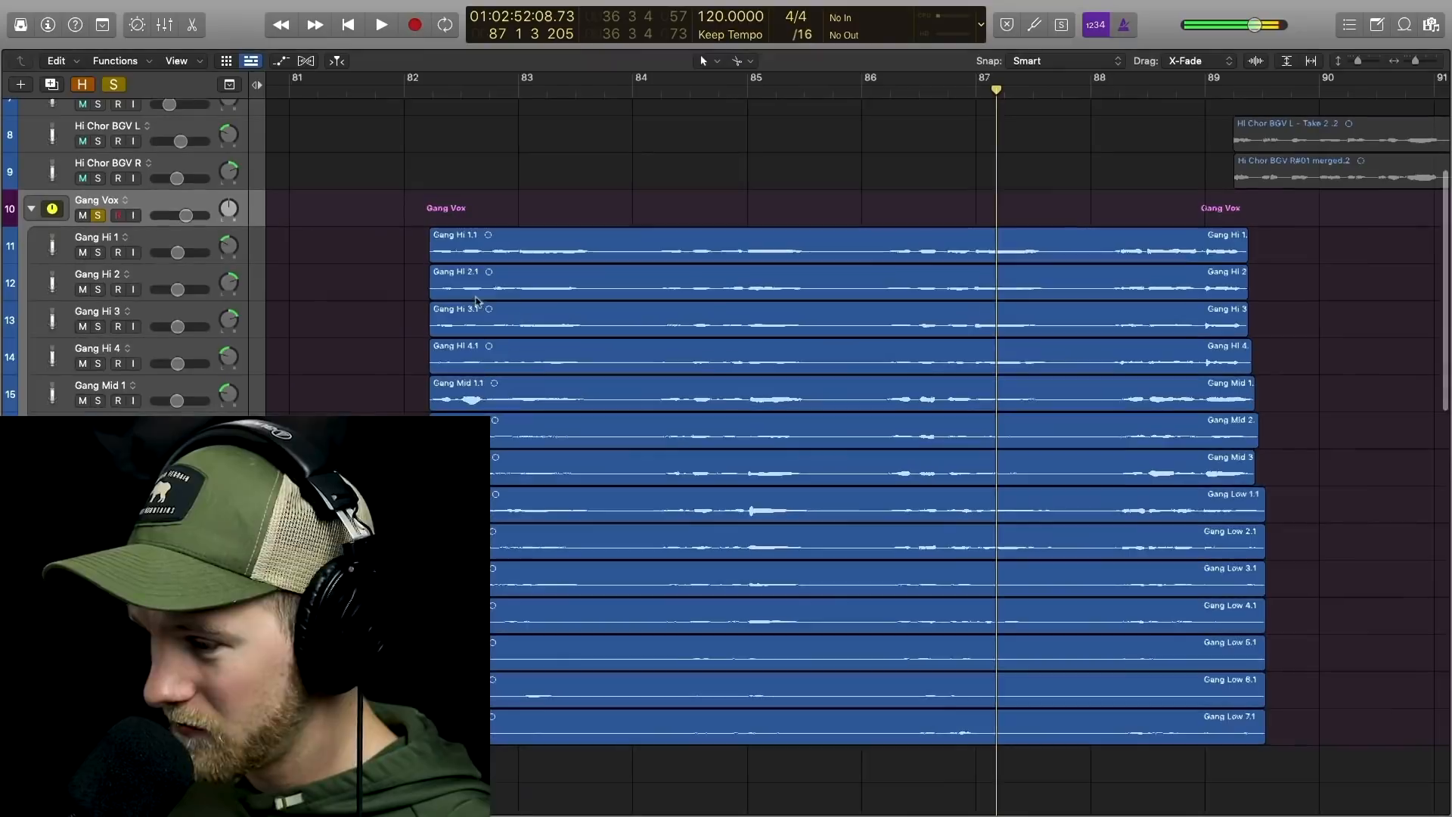
pyautogui.click(450, 200)
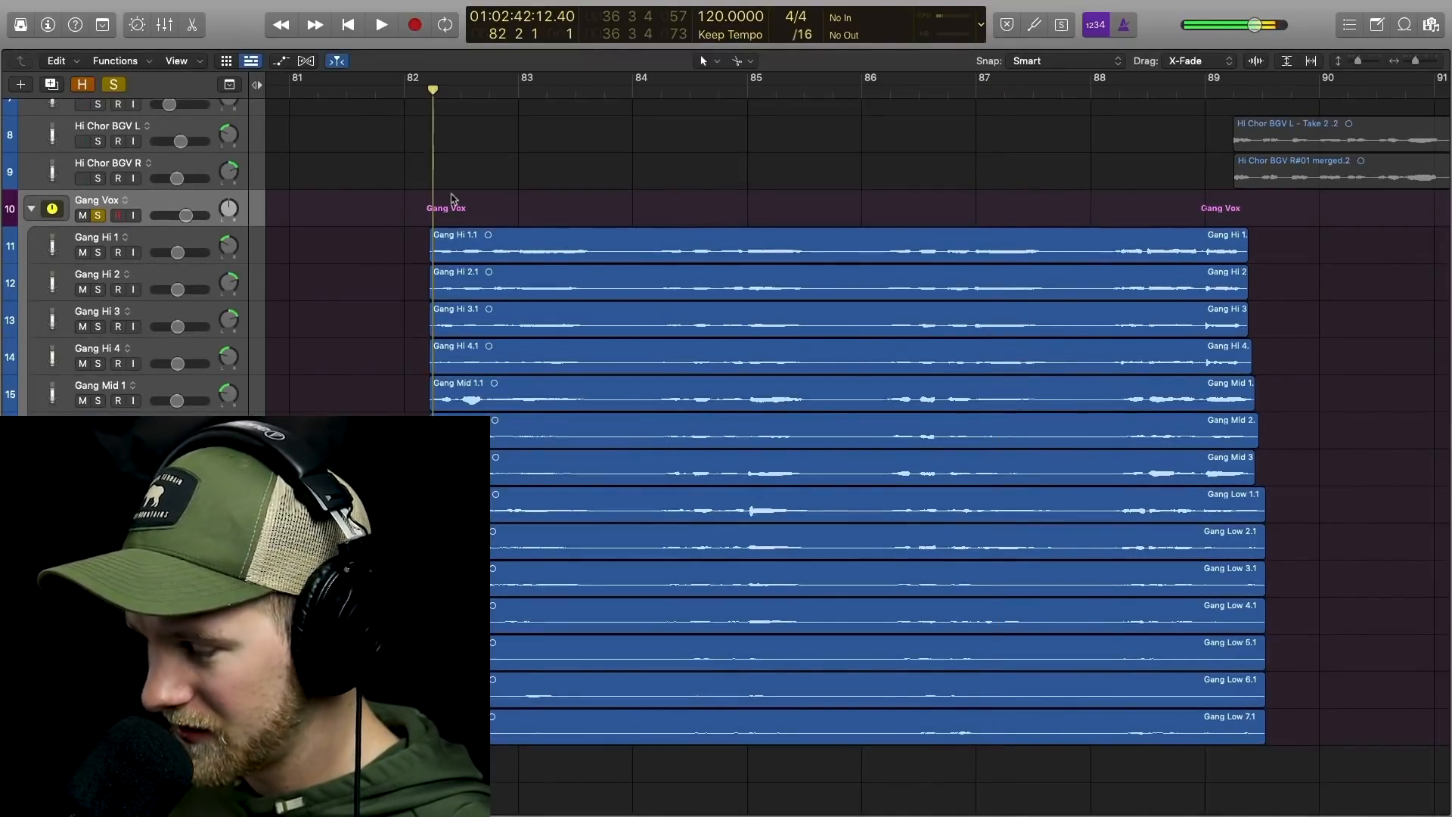
pyautogui.hscroll(1, 451, 200)
pyautogui.scroll(-1, 159, 553)
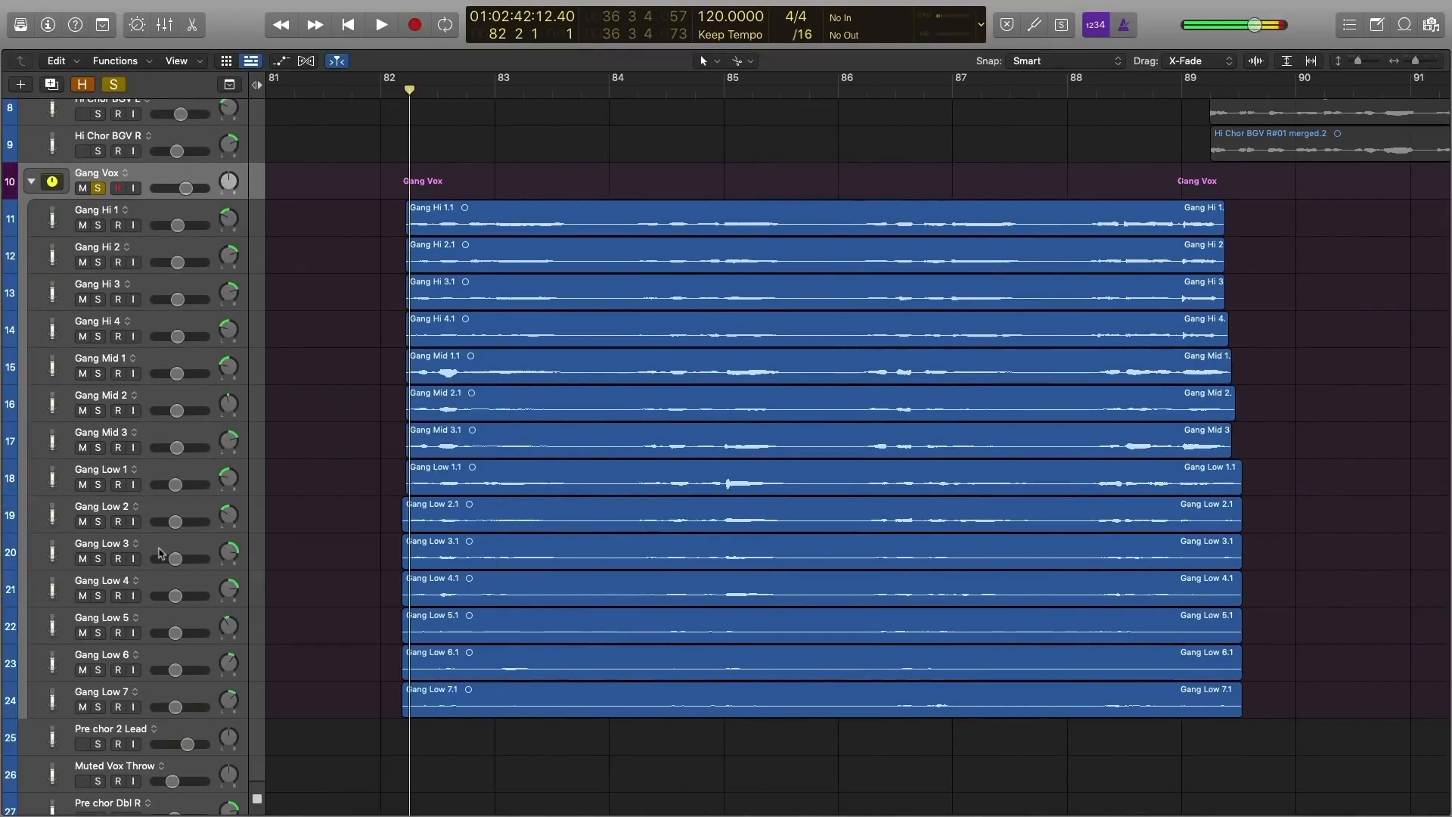
pyautogui.click(167, 481)
pyautogui.moveTo(152, 517); pyautogui.dragTo(165, 599)
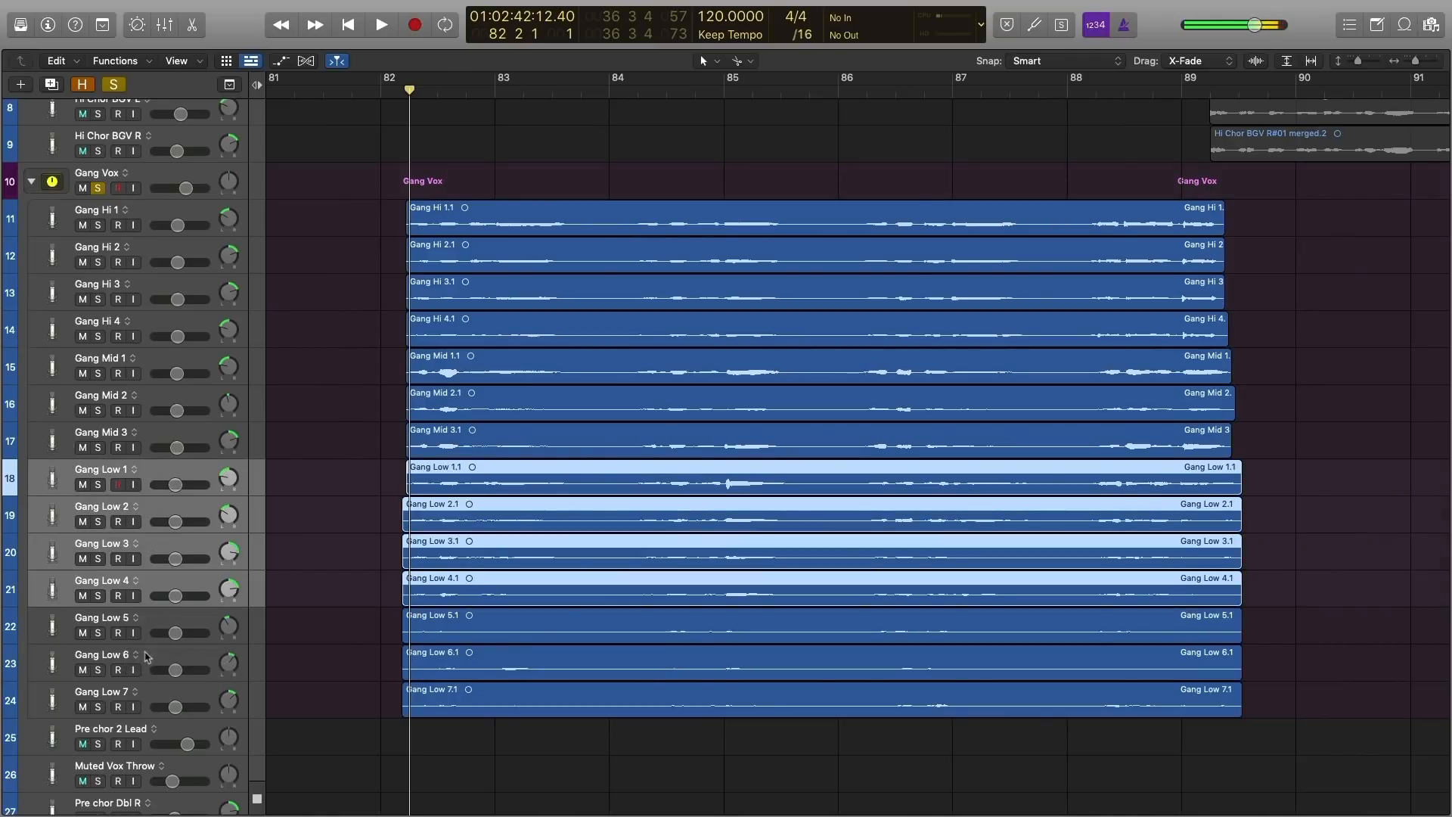
pyautogui.moveTo(145, 656); pyautogui.dragTo(157, 697)
pyautogui.press('s')
pyautogui.press('space')
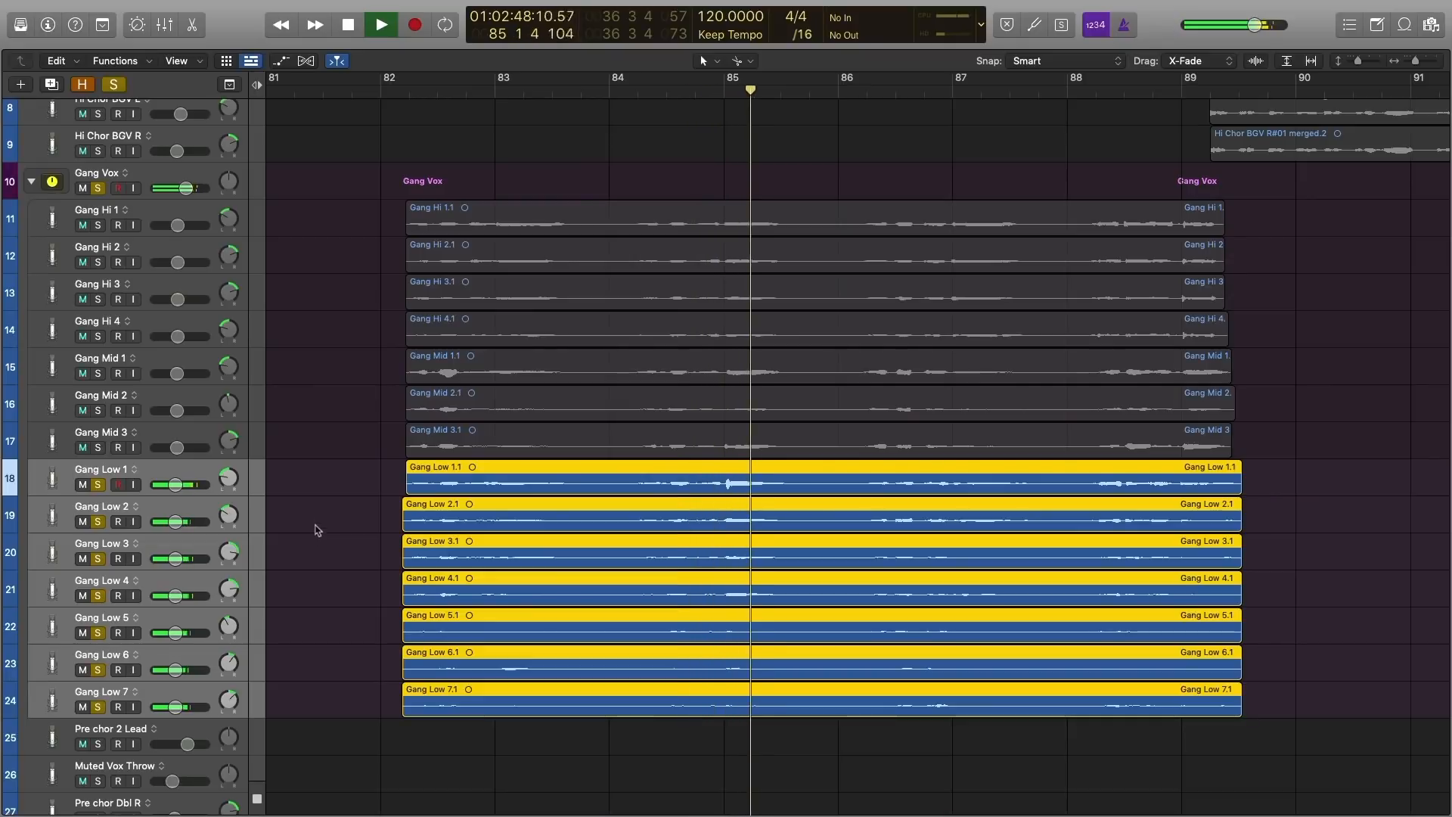
pyautogui.press('space')
# Audition Gang Mid 1–3 in solo, then select Gang Hi 1–4 for soloing
pyautogui.moveTo(154, 437); pyautogui.dragTo(154, 361)
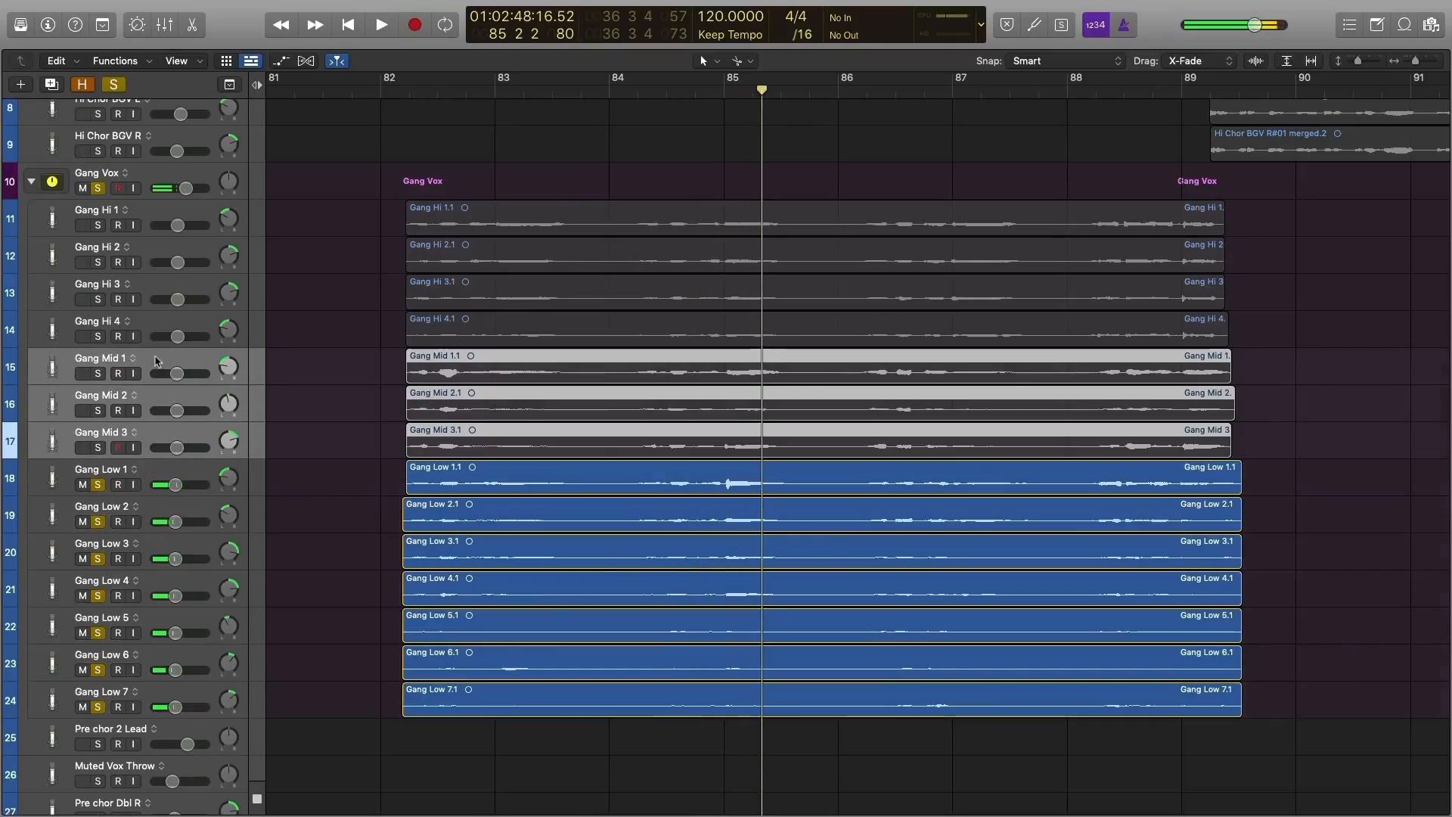
pyautogui.hotkey('shift', 'space')
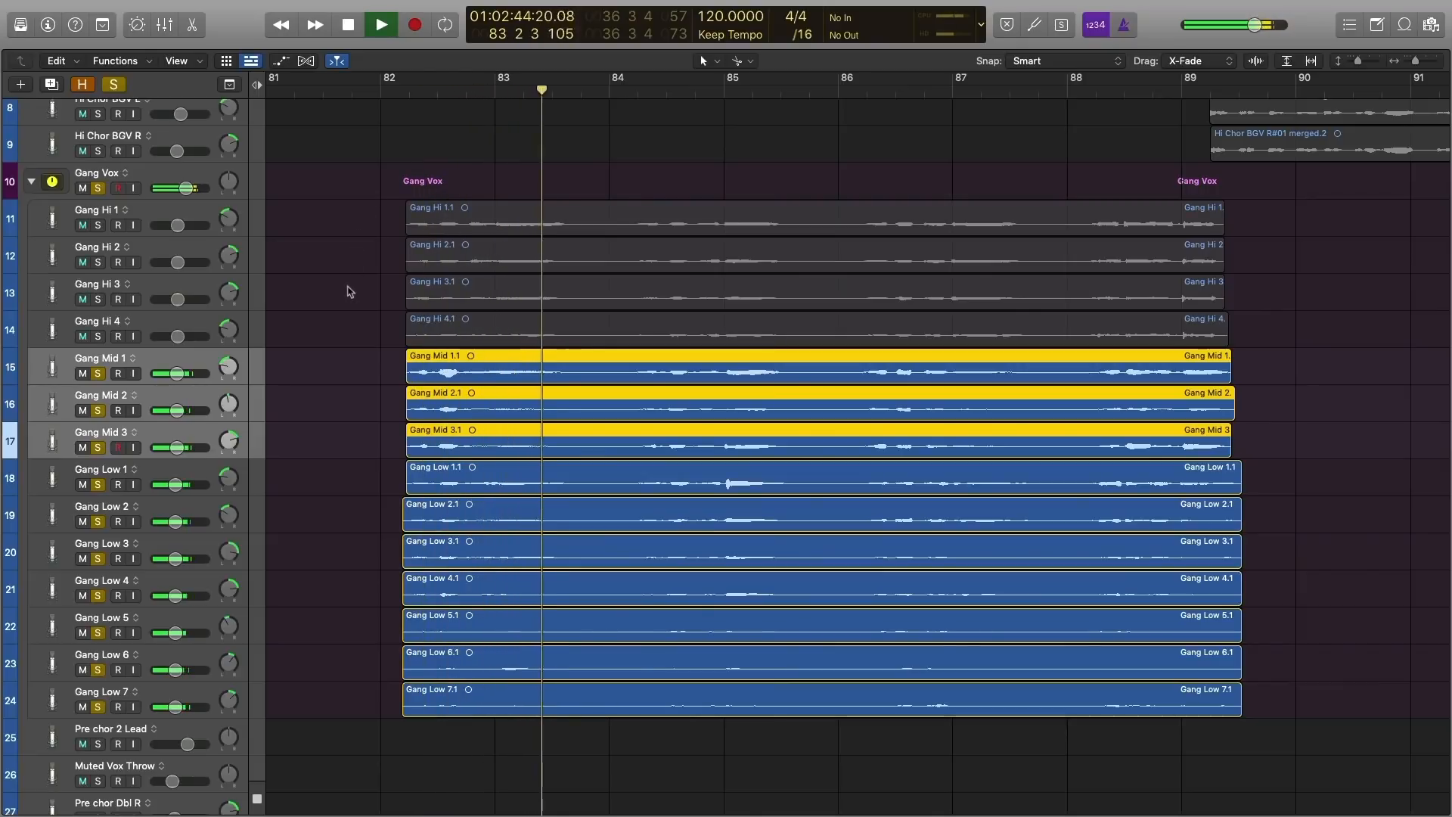
pyautogui.press('space')
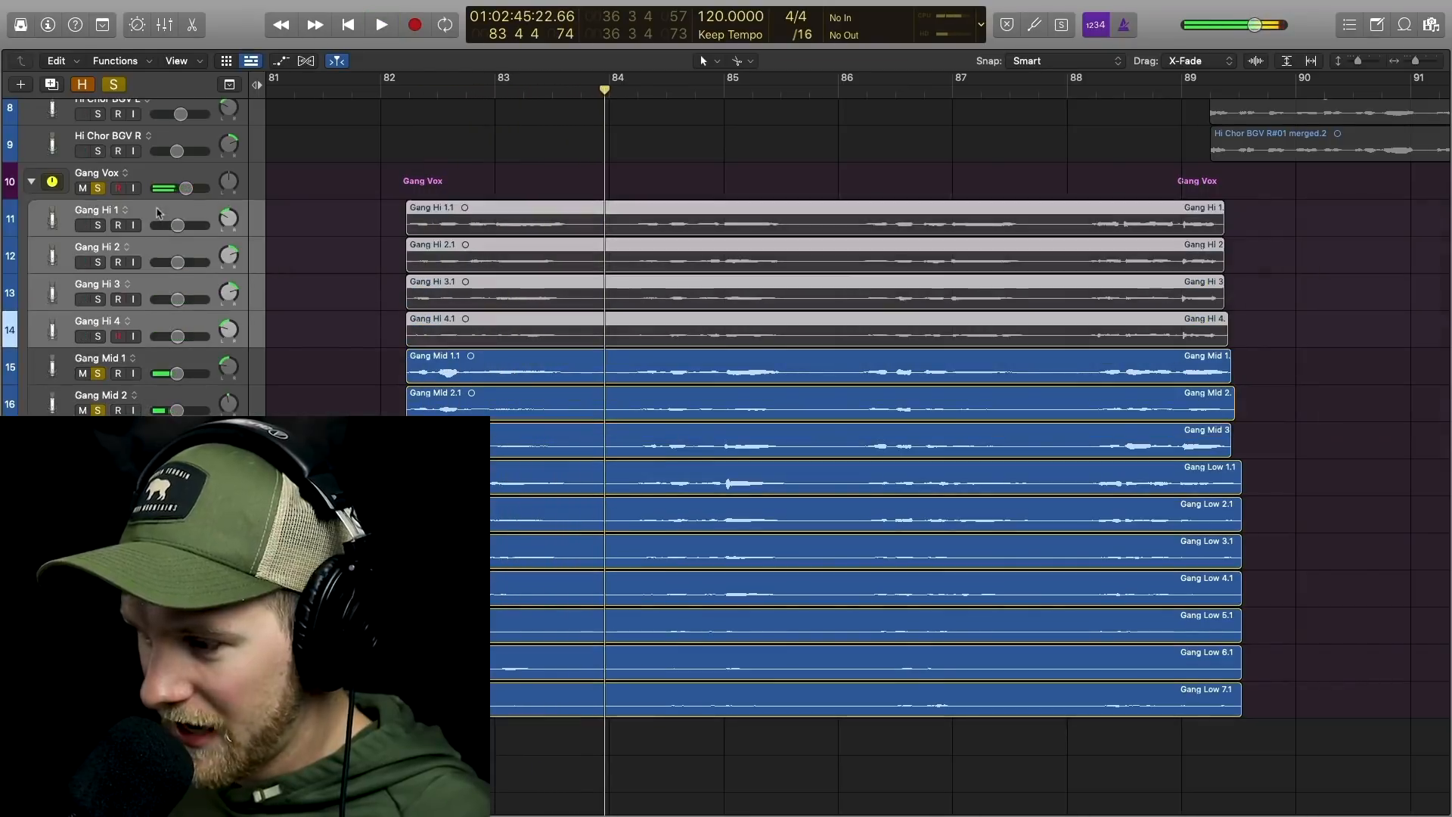
pyautogui.moveTo(162, 325); pyautogui.dragTo(163, 214)
pyautogui.click(367, 183)
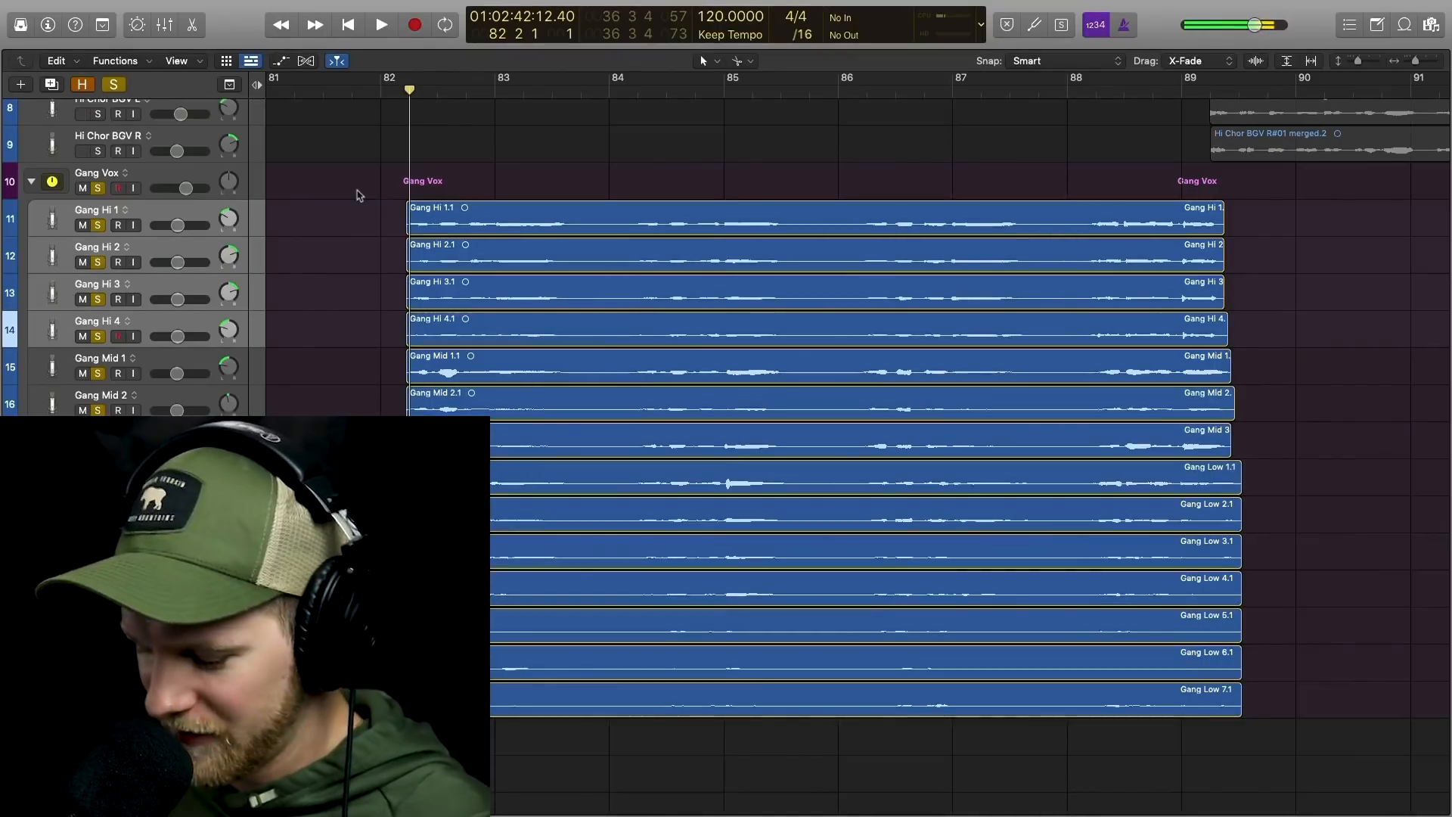
# Play the soloed high gang vocals, clear solo, and return the playhead to bar 82
pyautogui.press('space')
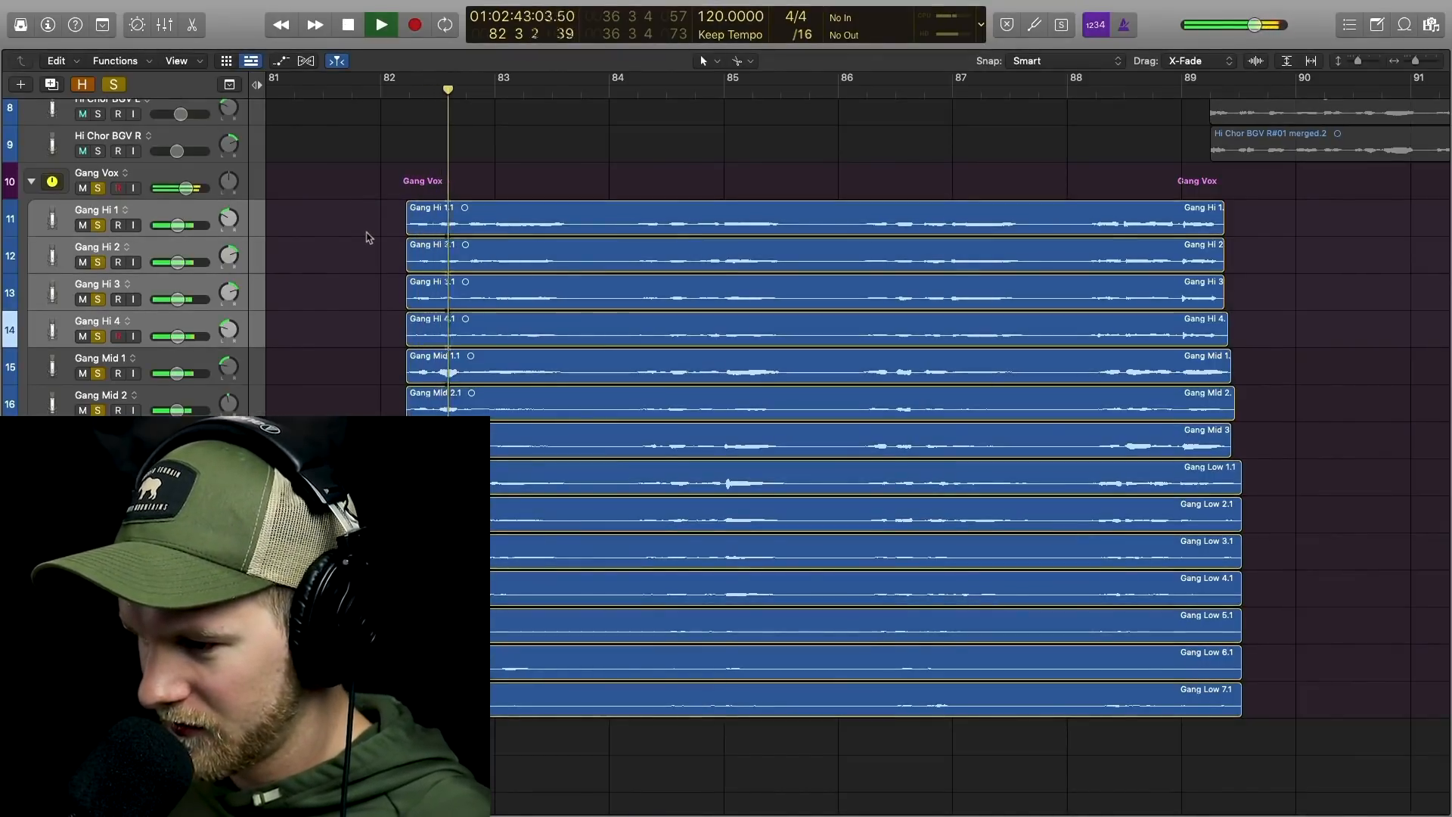
pyautogui.press('space')
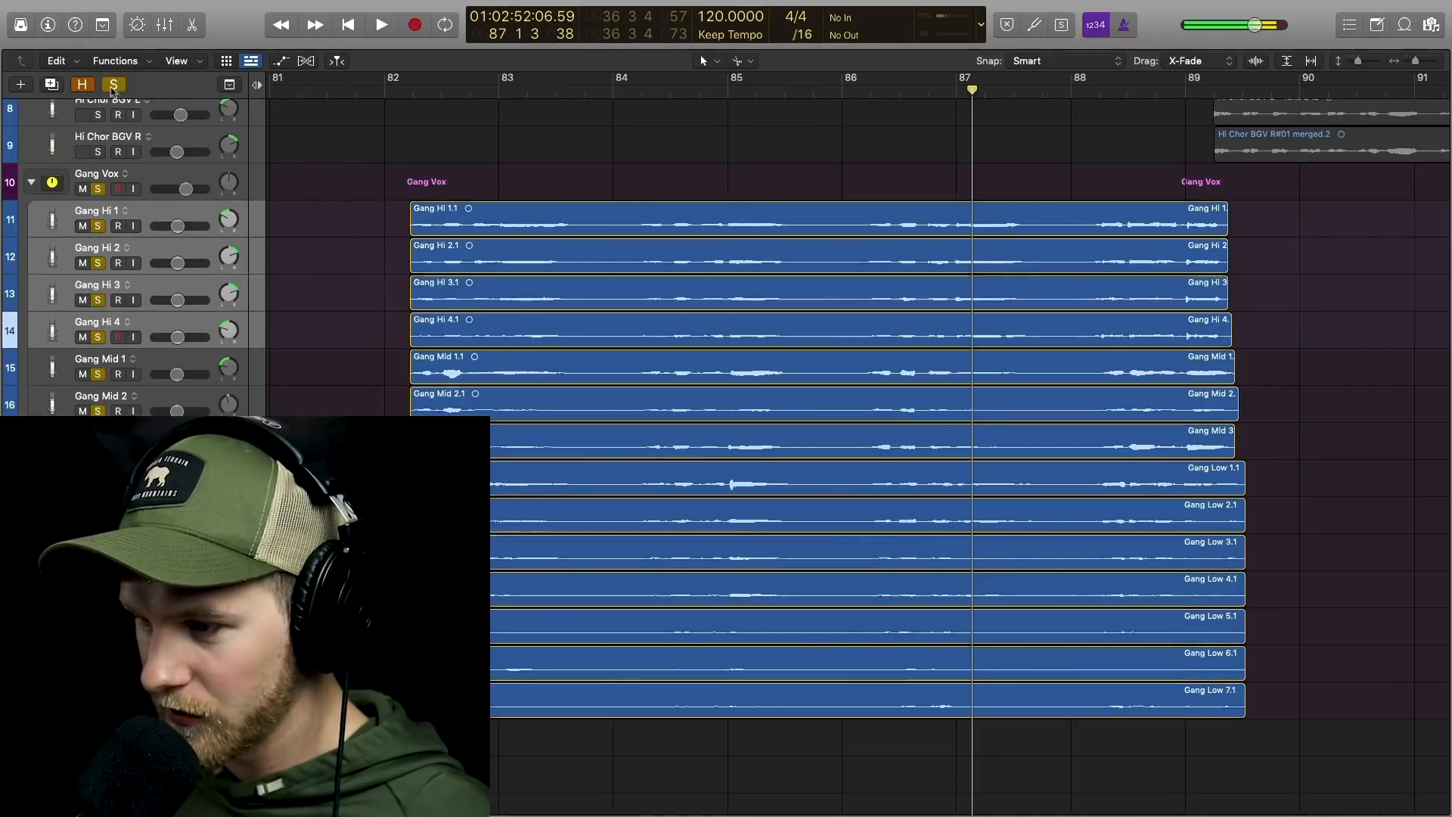
pyautogui.press('s')
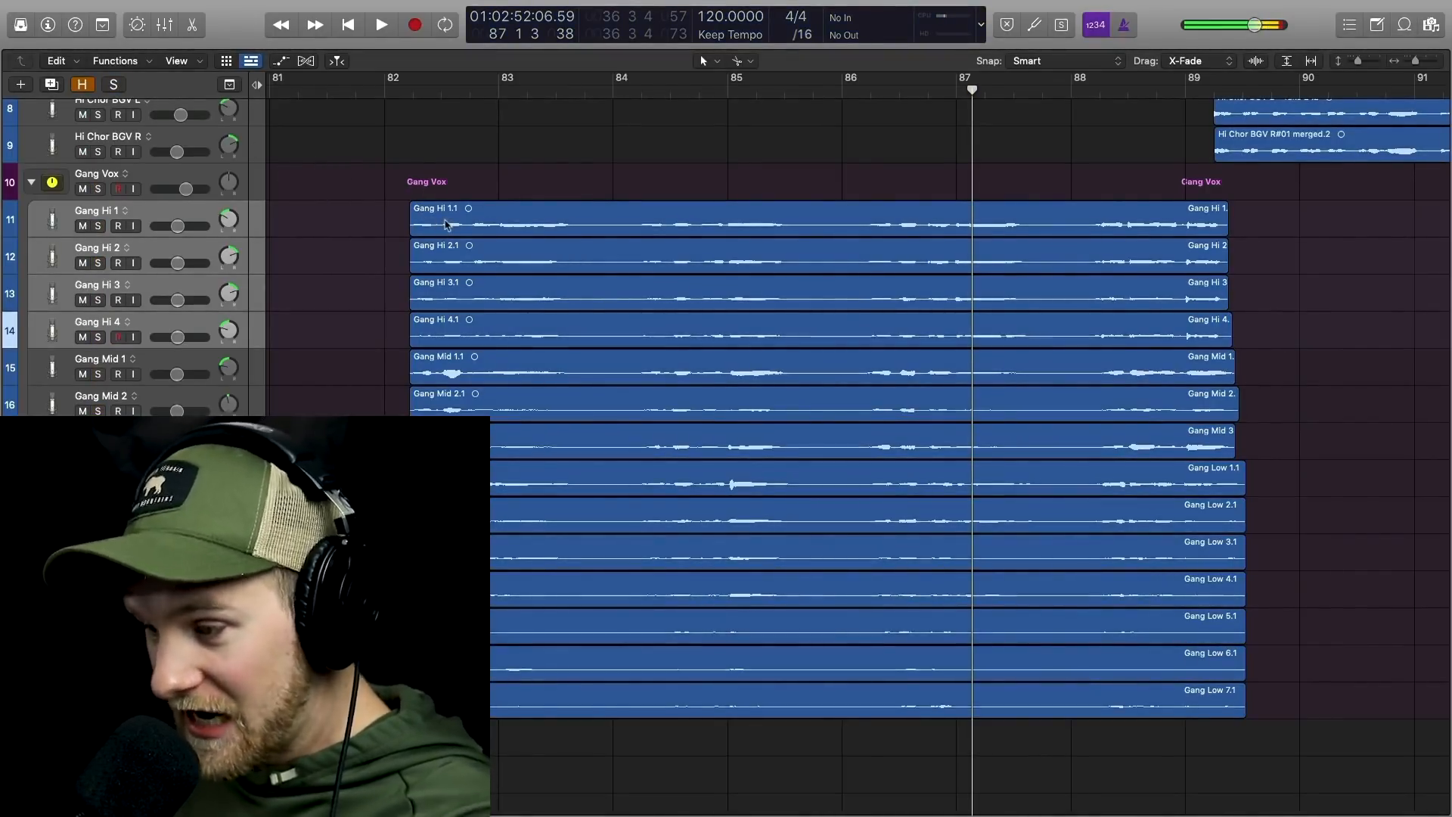
pyautogui.click(413, 112)
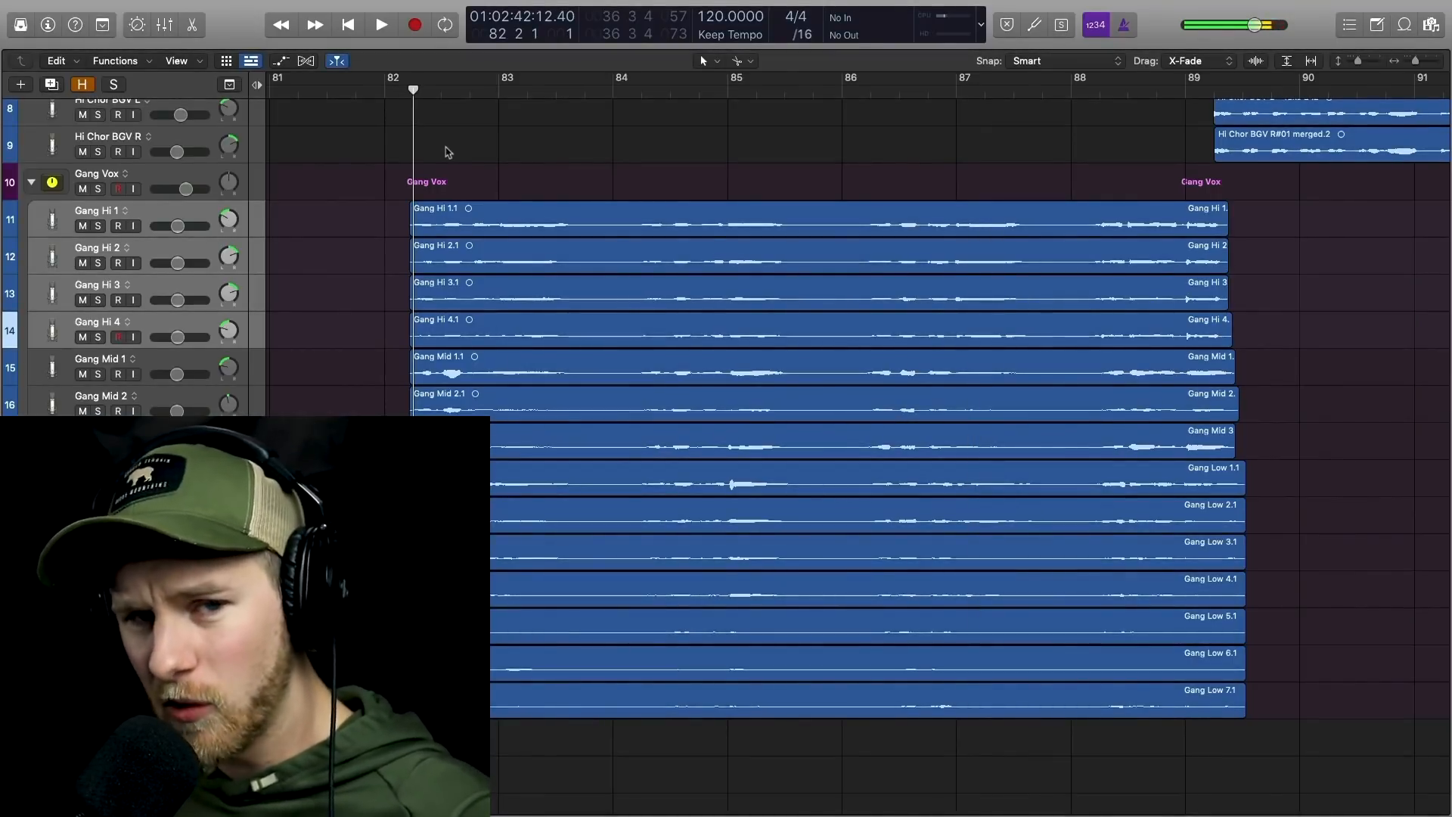
pyautogui.hscroll(-2, 453, 183)
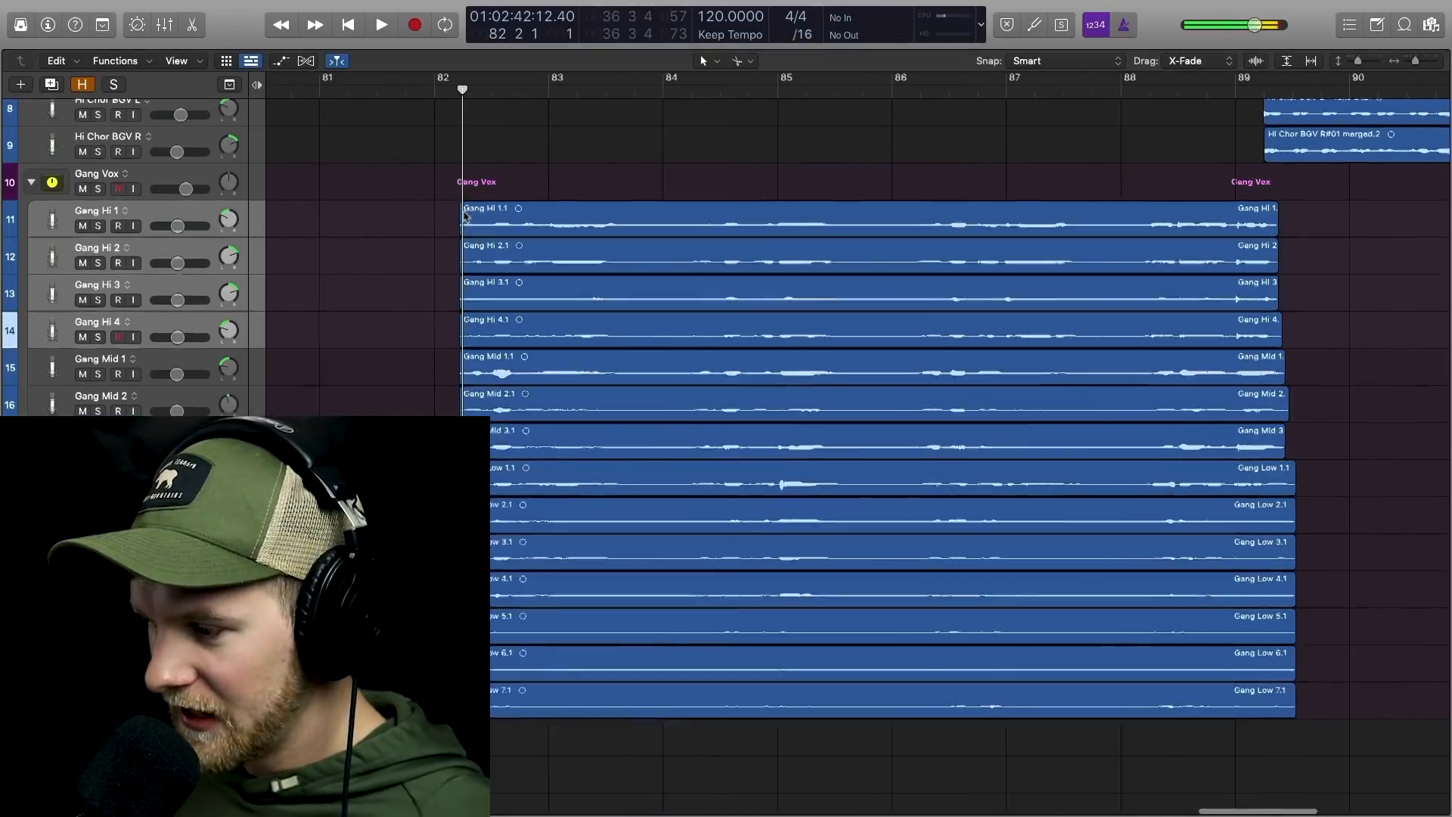
pyautogui.scroll(3, 465, 216)
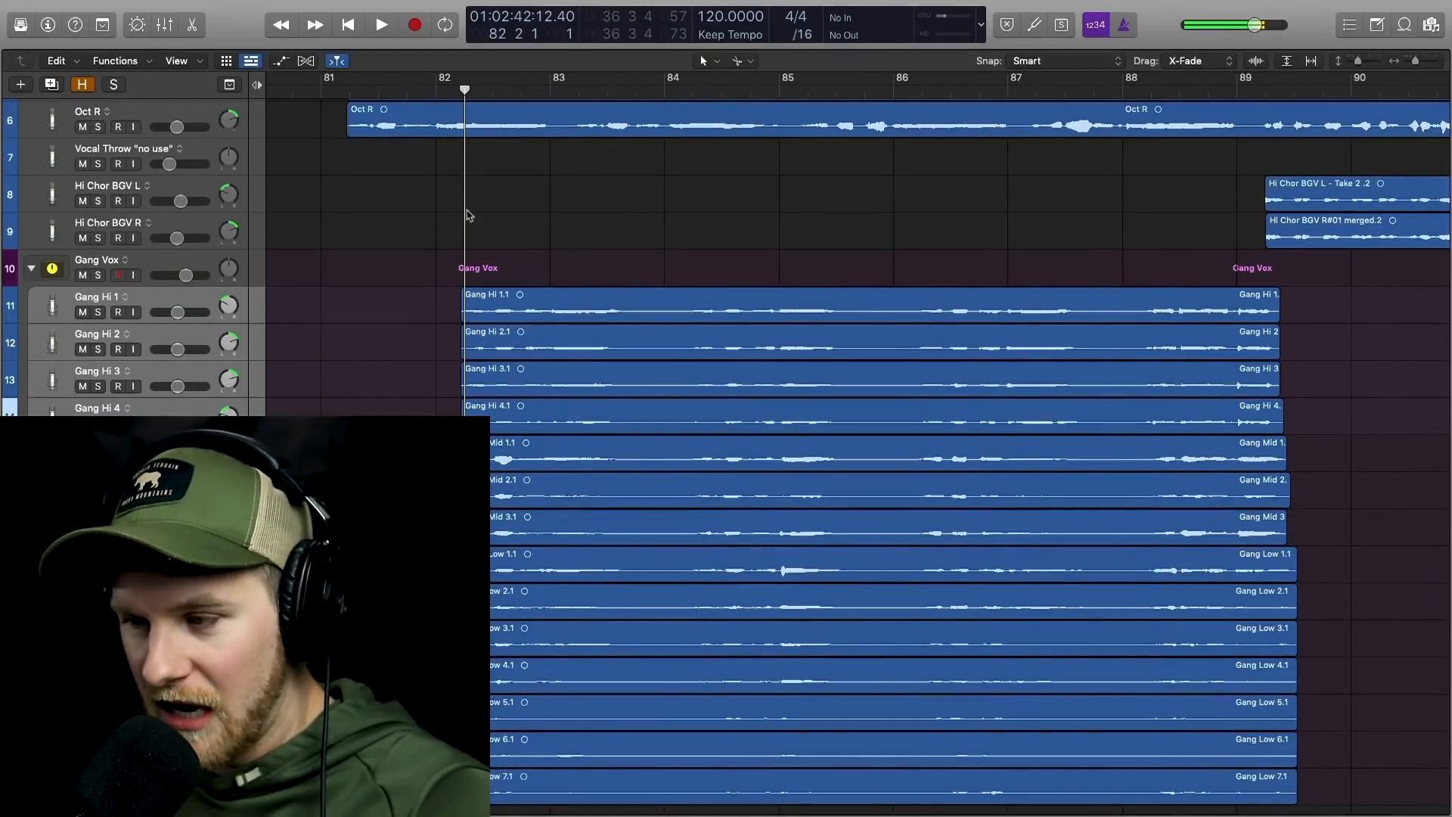
pyautogui.scroll(3, 466, 215)
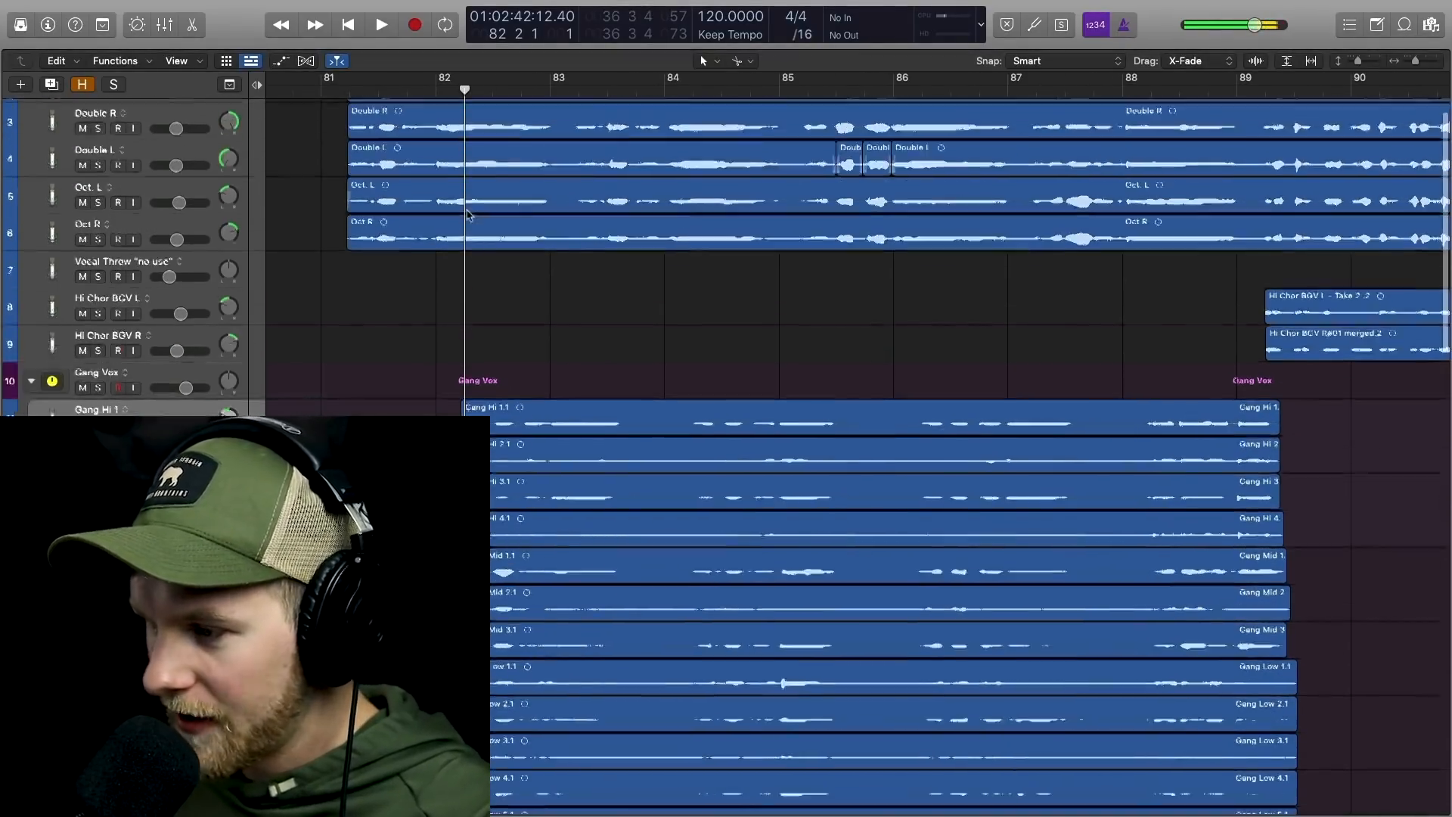
pyautogui.scroll(1, 466, 214)
# Select Double L, Lead Vox Edited and Double R and jump the playhead to their start
pyautogui.click(142, 188)
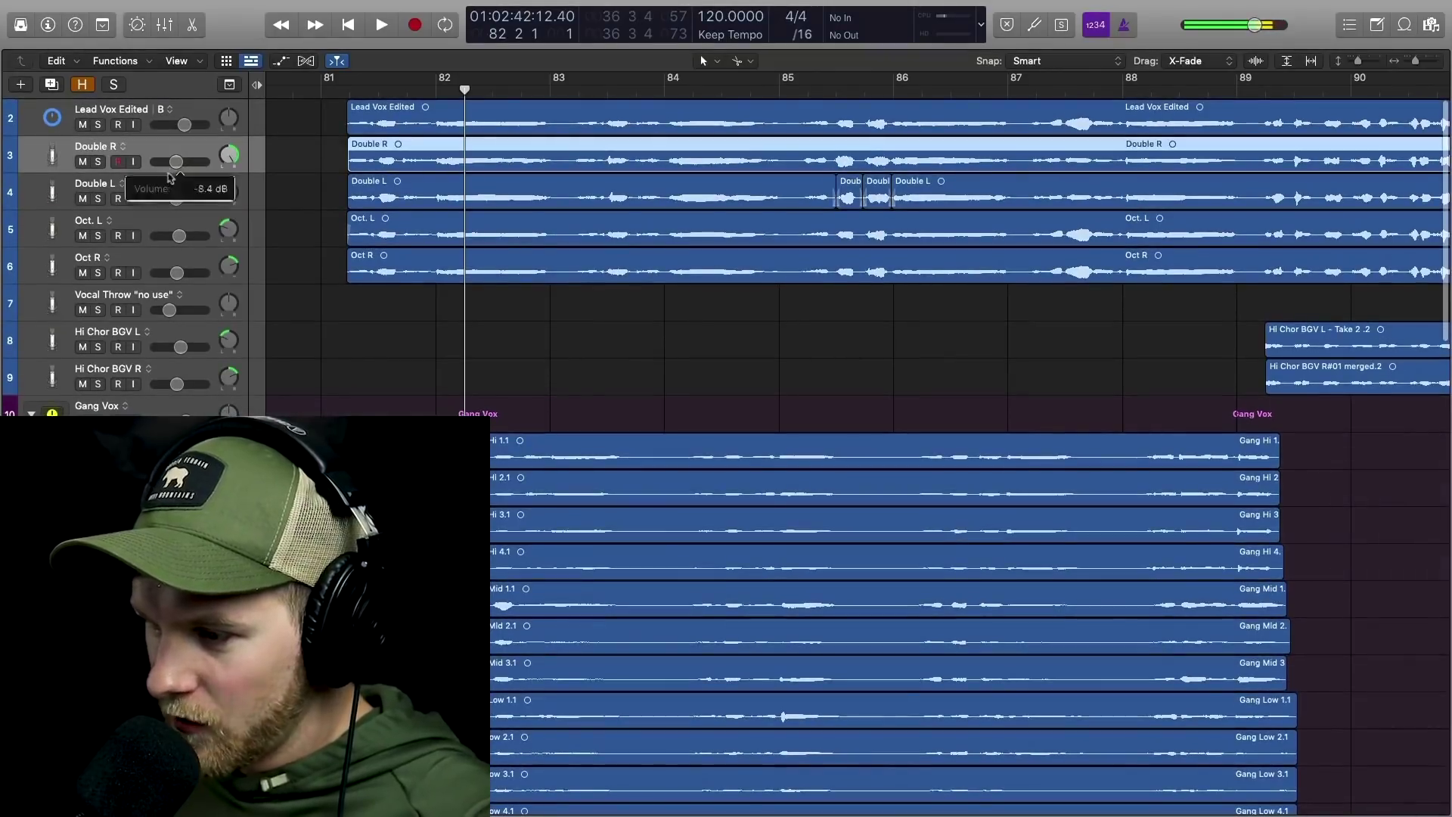
pyautogui.keyDown('shift'); pyautogui.click(159, 111); pyautogui.keyUp('shift')
pyautogui.hotkey('shift', 'Home')
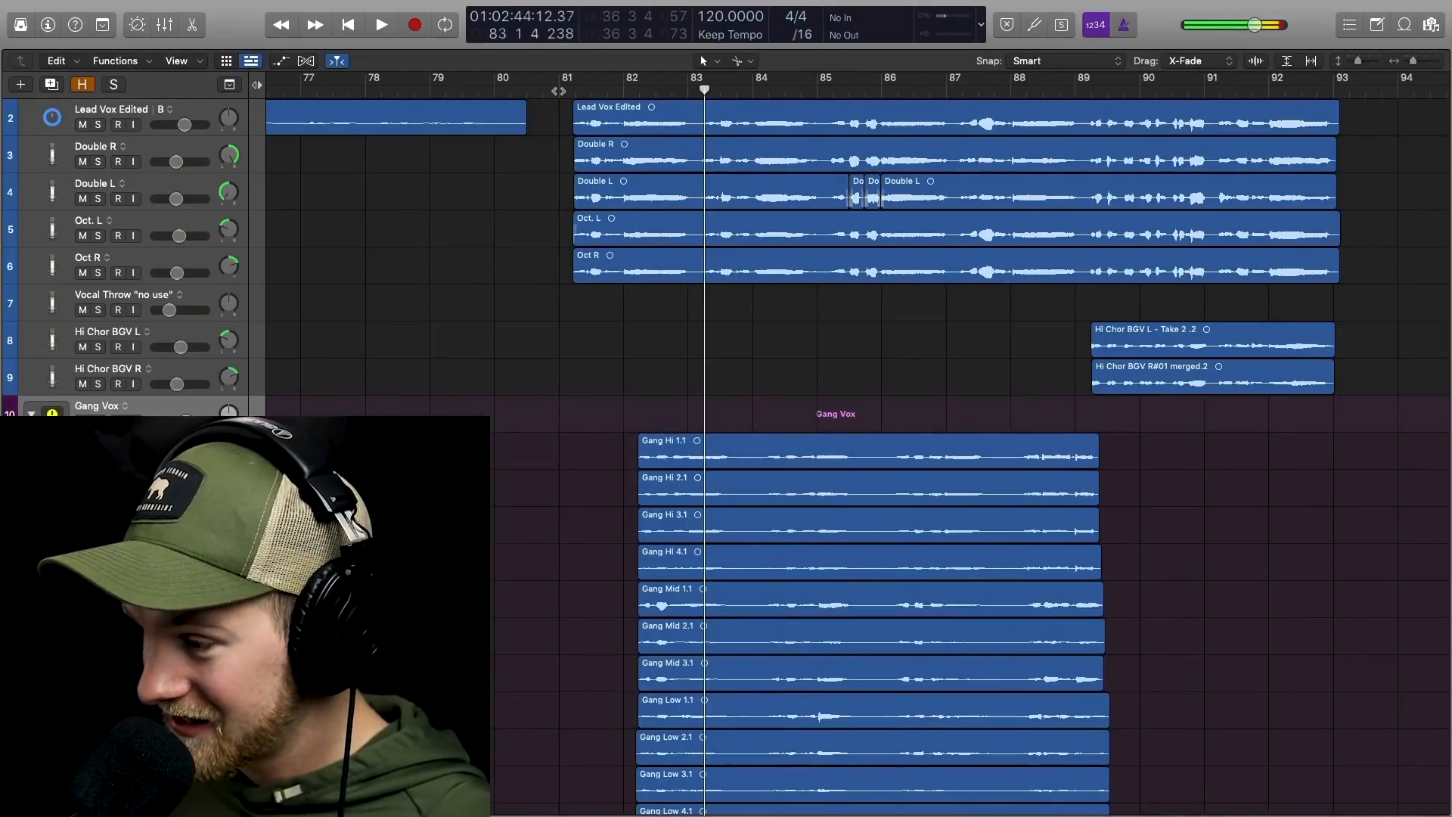
# Play the lead and doubles, then select their regions near bar 81 and zoom in on them
pyautogui.press('space')
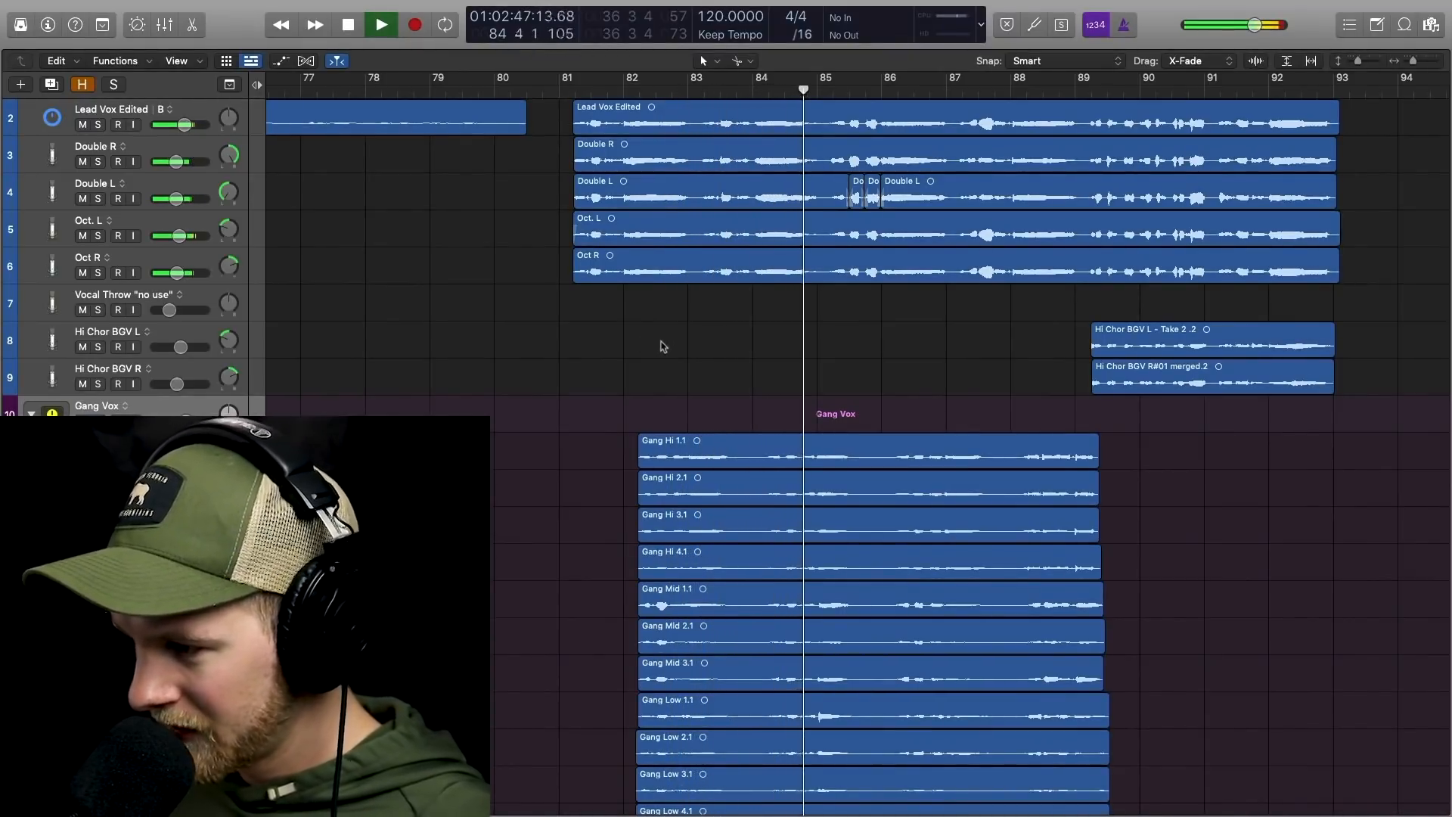
pyautogui.press('space')
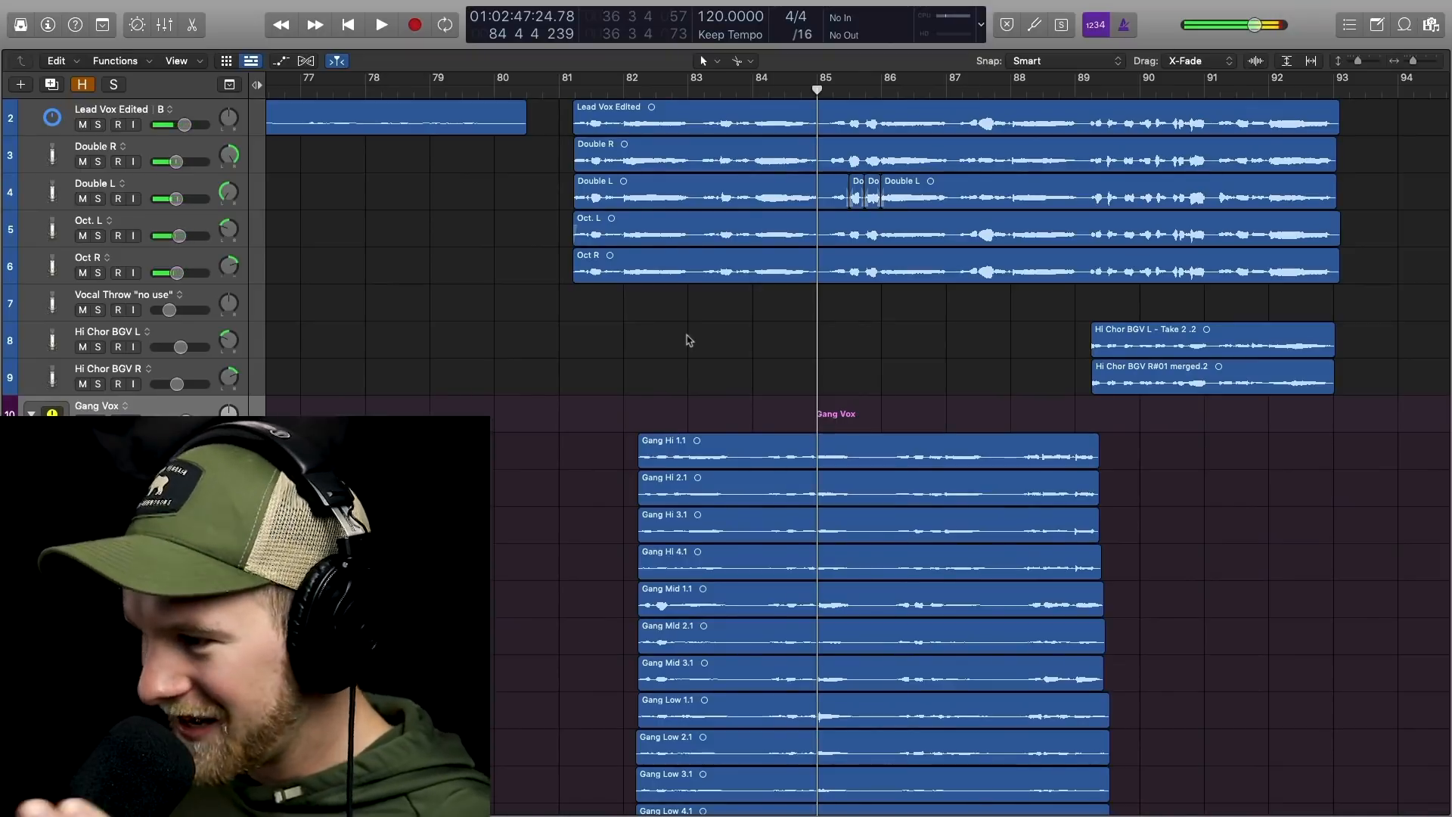
pyautogui.click(552, 123)
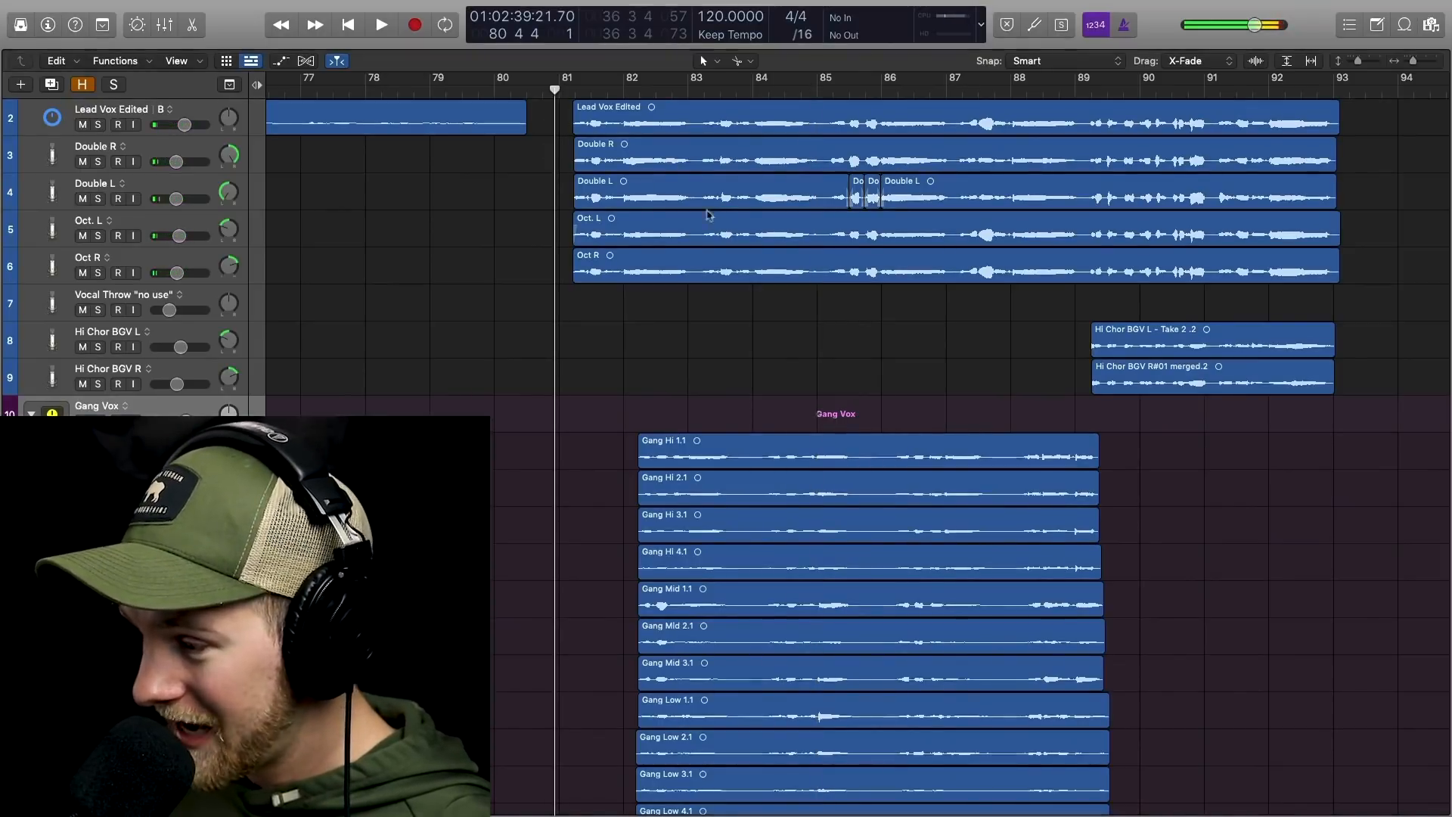
pyautogui.moveTo(564, 122); pyautogui.dragTo(577, 182)
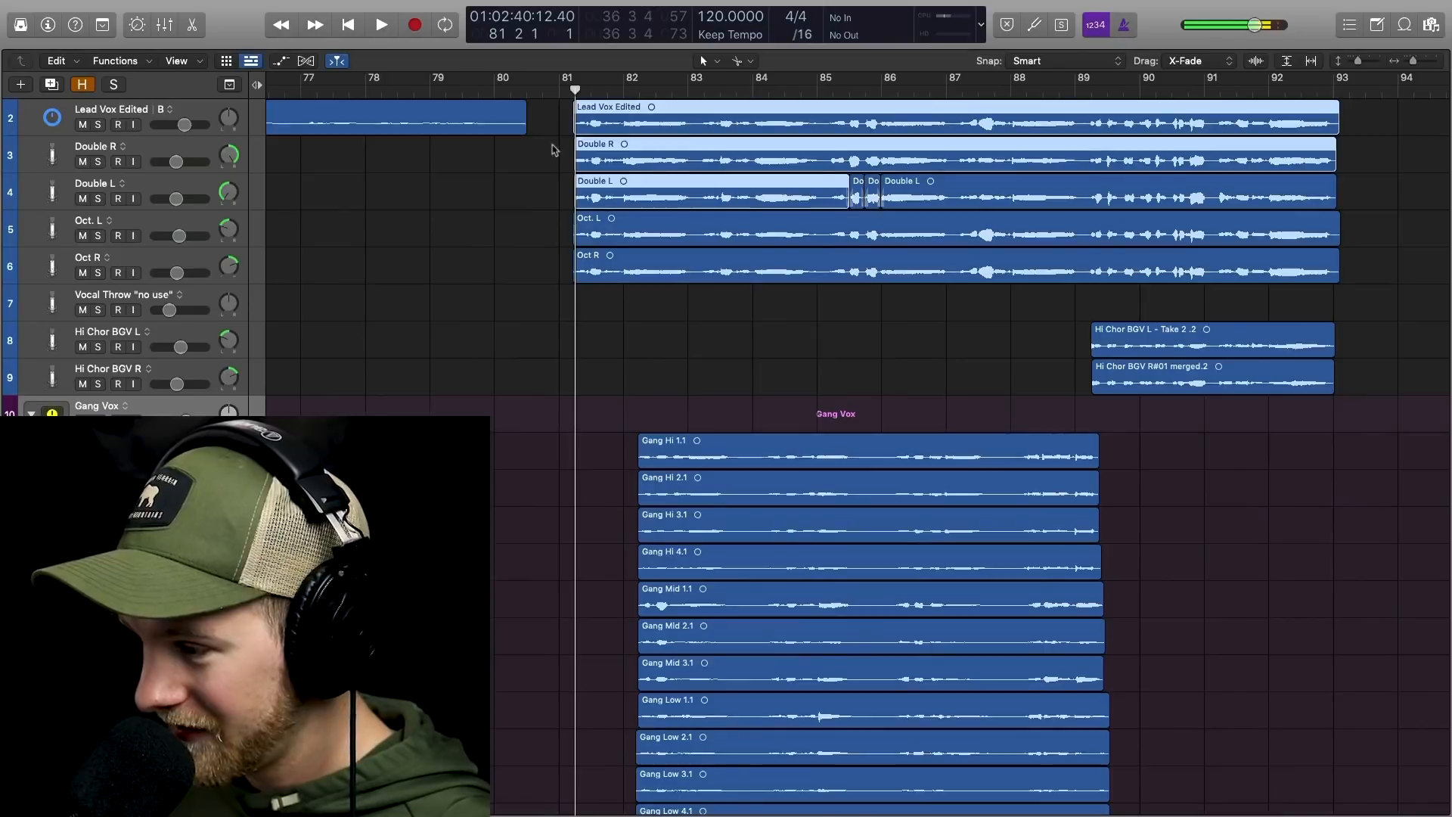
pyautogui.hscroll(5, 552, 148)
pyautogui.press('super+Right')
pyautogui.press('super+Right')
pyautogui.press('super+Down')
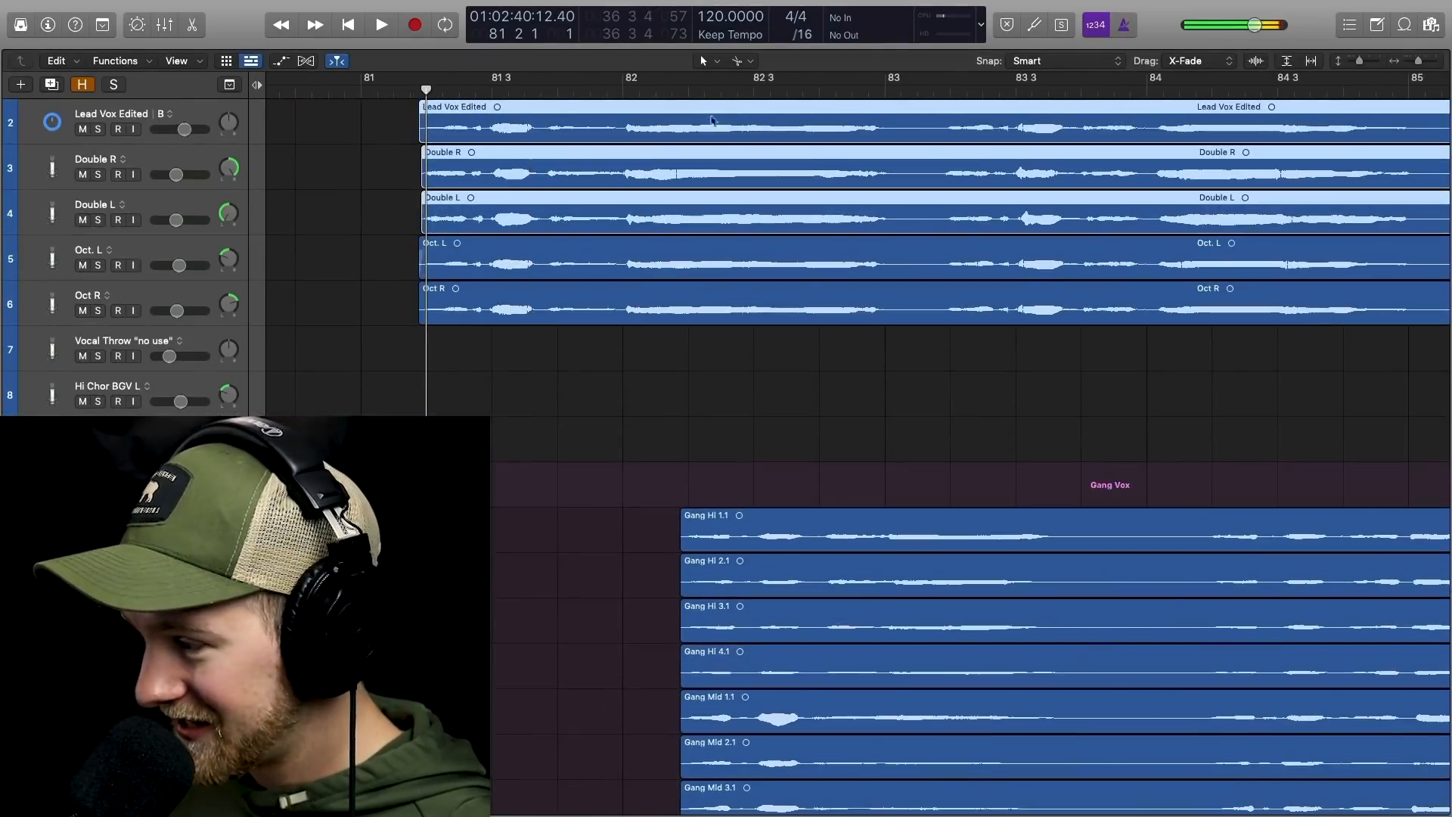
# Solo the lead vocal with both doubles, replay them, then release solo so all tracks sound
pyautogui.hotkey('ctrl', 's')
pyautogui.hotkey('ctrl', 's')
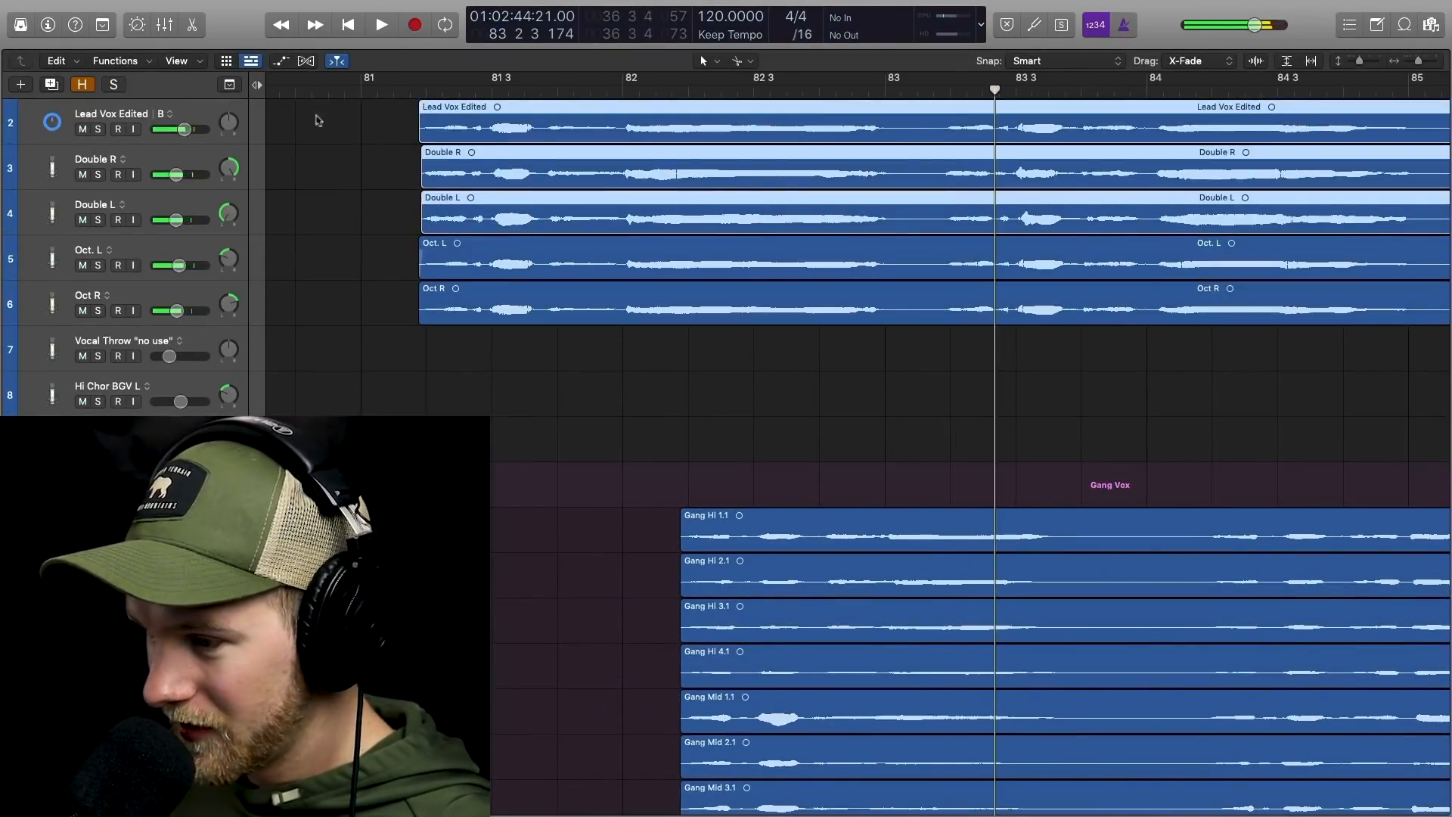
pyautogui.click(950, 93)
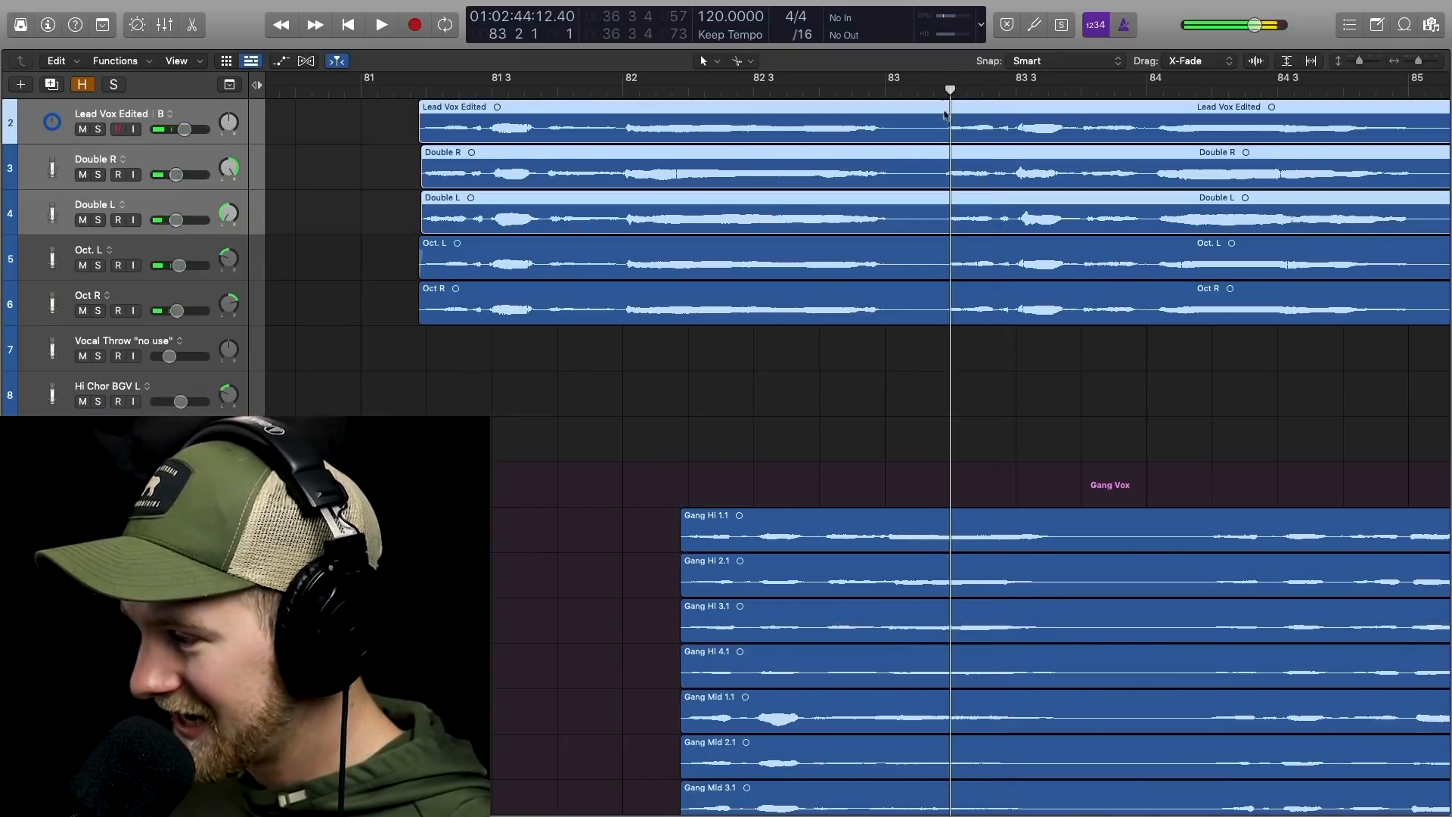
pyautogui.hscroll(-3, 936, 134)
pyautogui.hotkey('ctrl', 's')
pyautogui.hscroll(1, 936, 134)
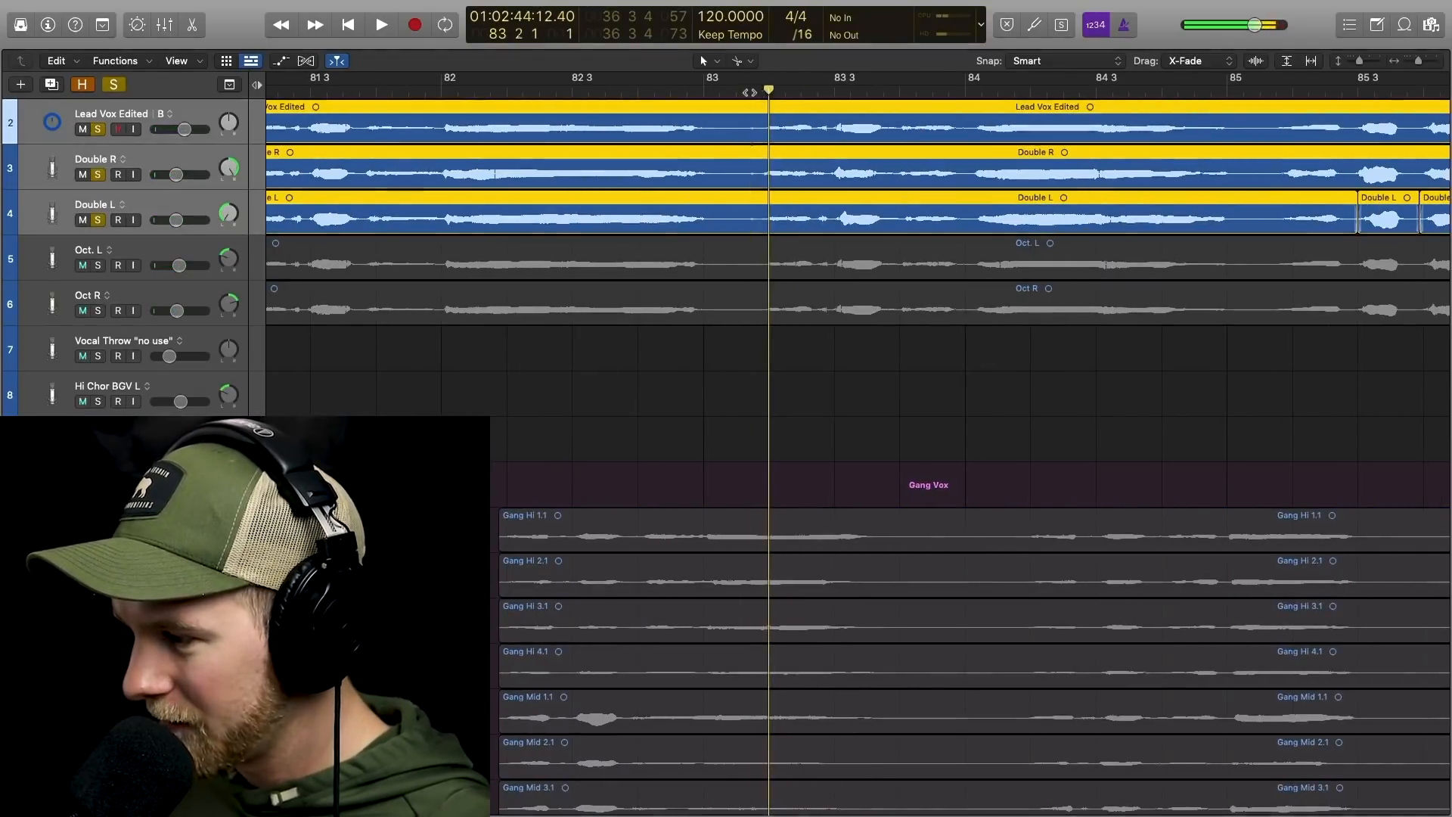
pyautogui.press('space')
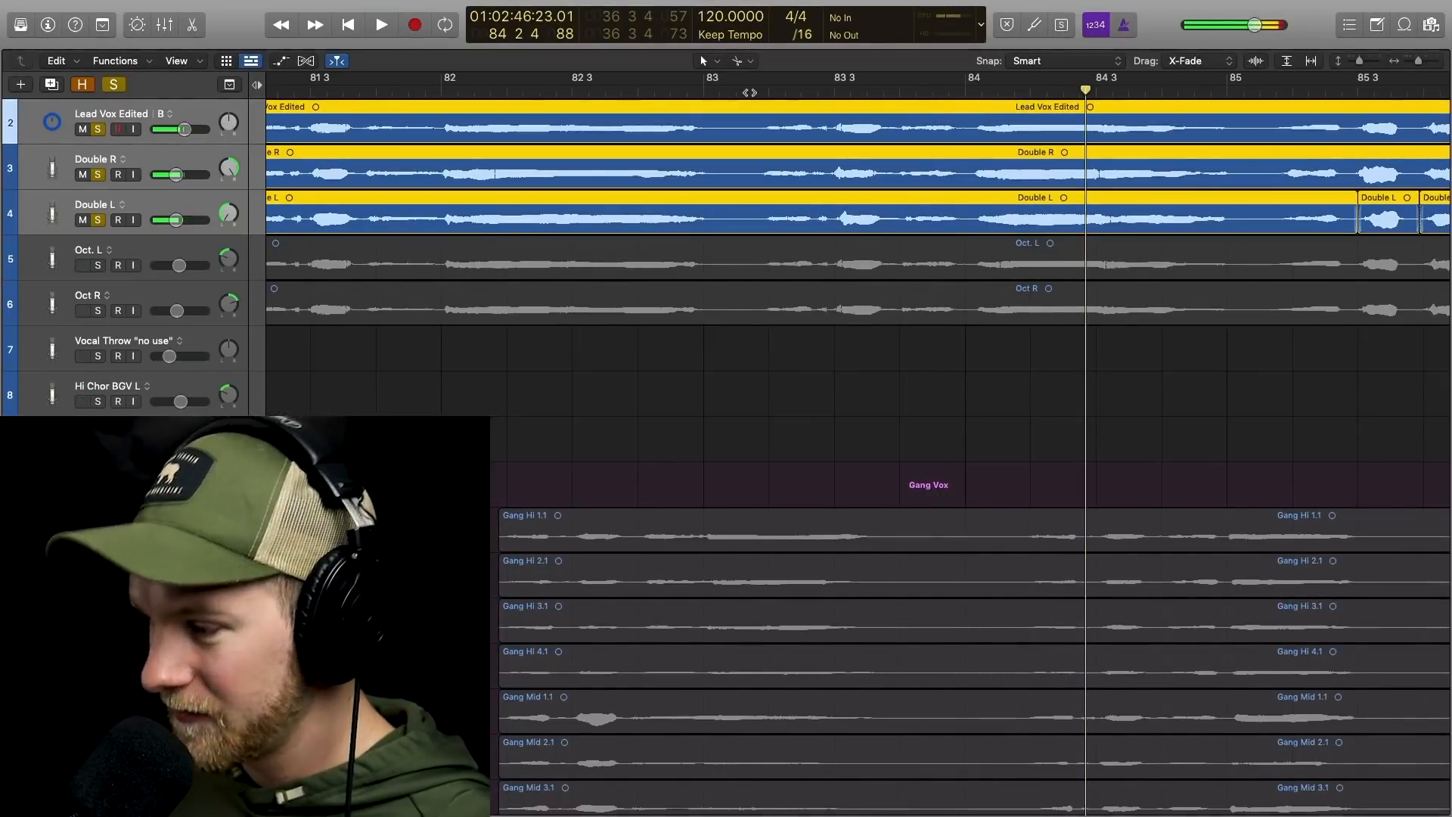
pyautogui.press('space')
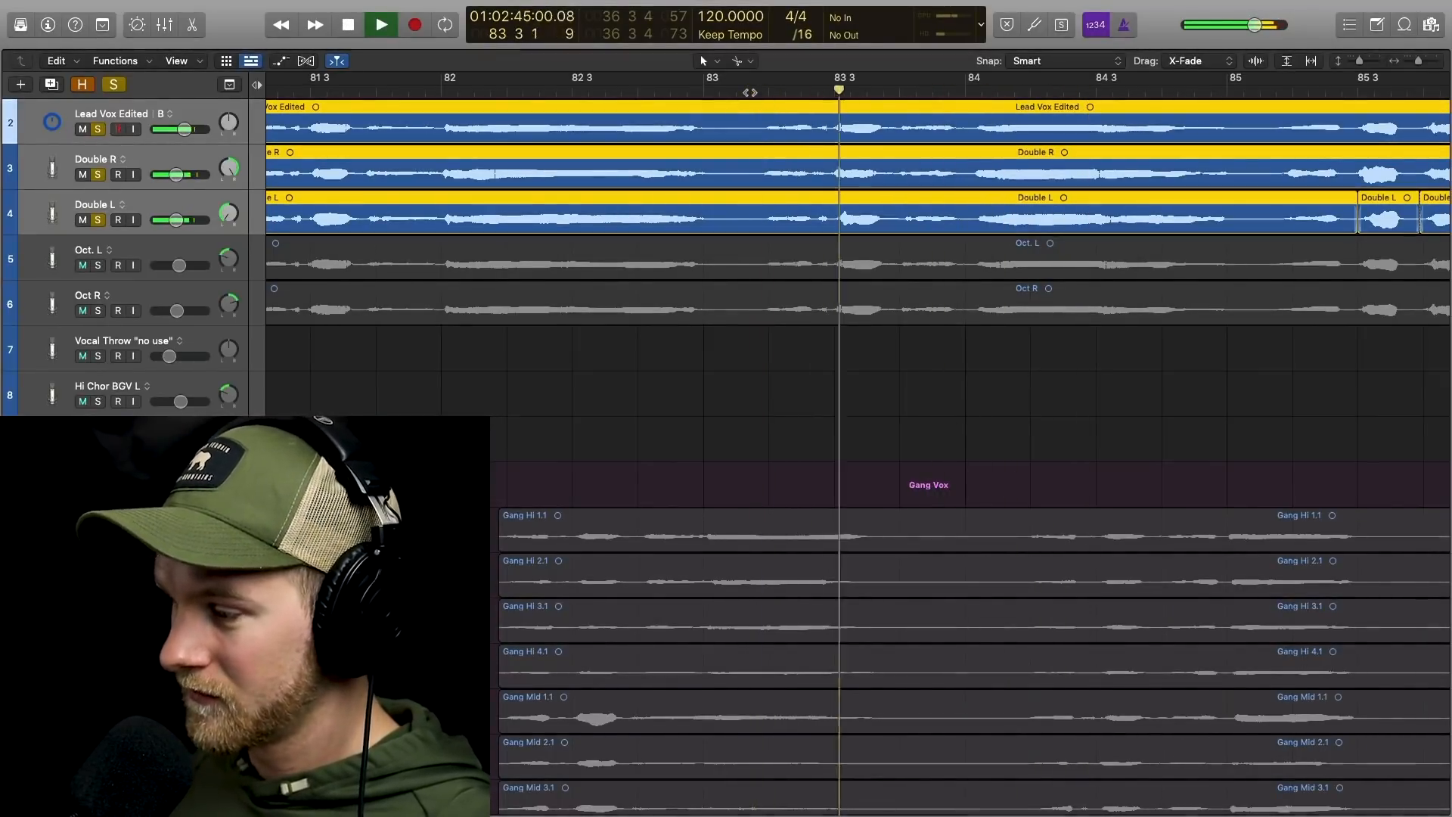
pyautogui.press('space')
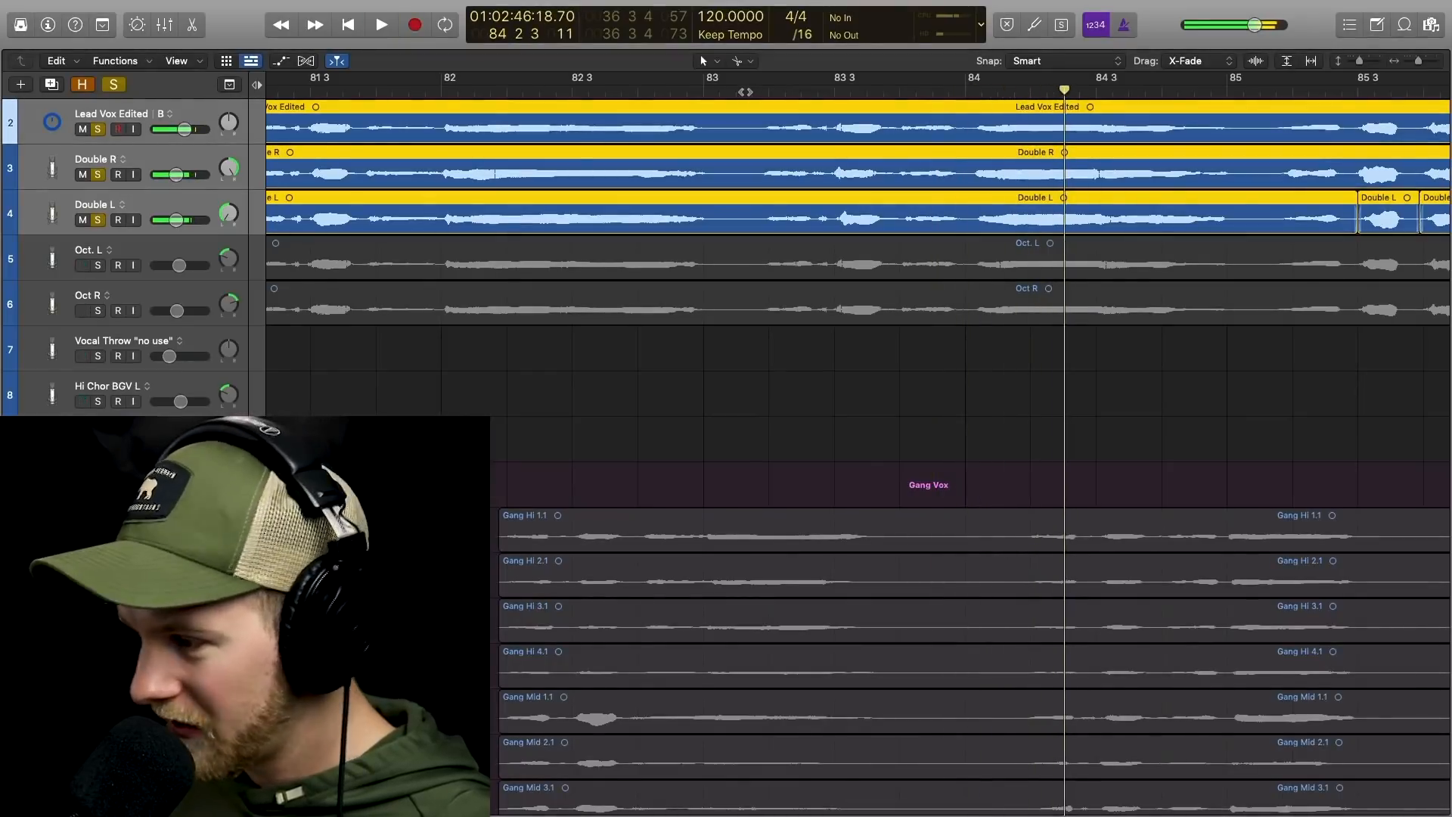
pyautogui.press('super+a')
pyautogui.scroll(-2, 800, 366)
pyautogui.scroll(-2, 800, 366)
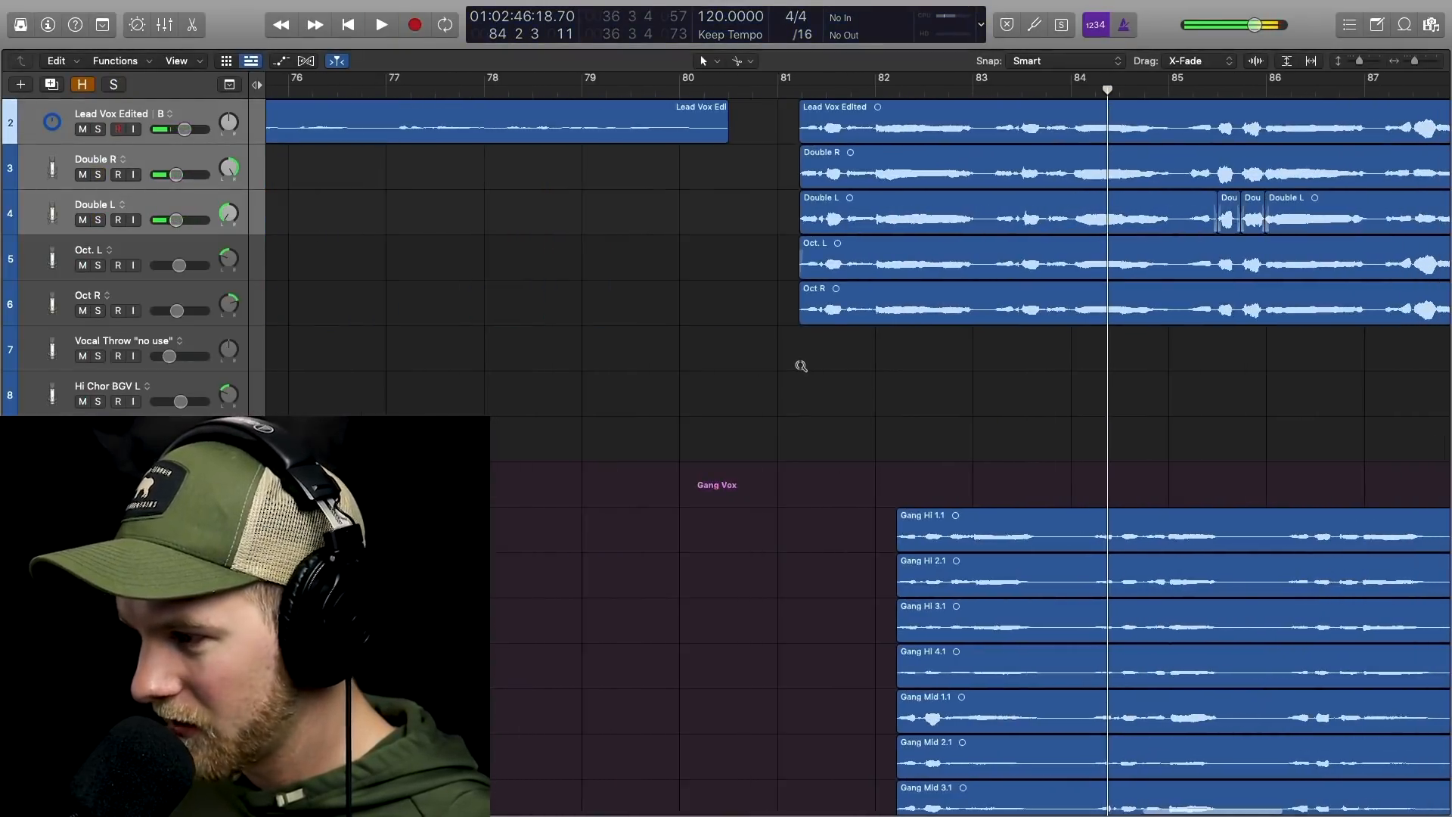